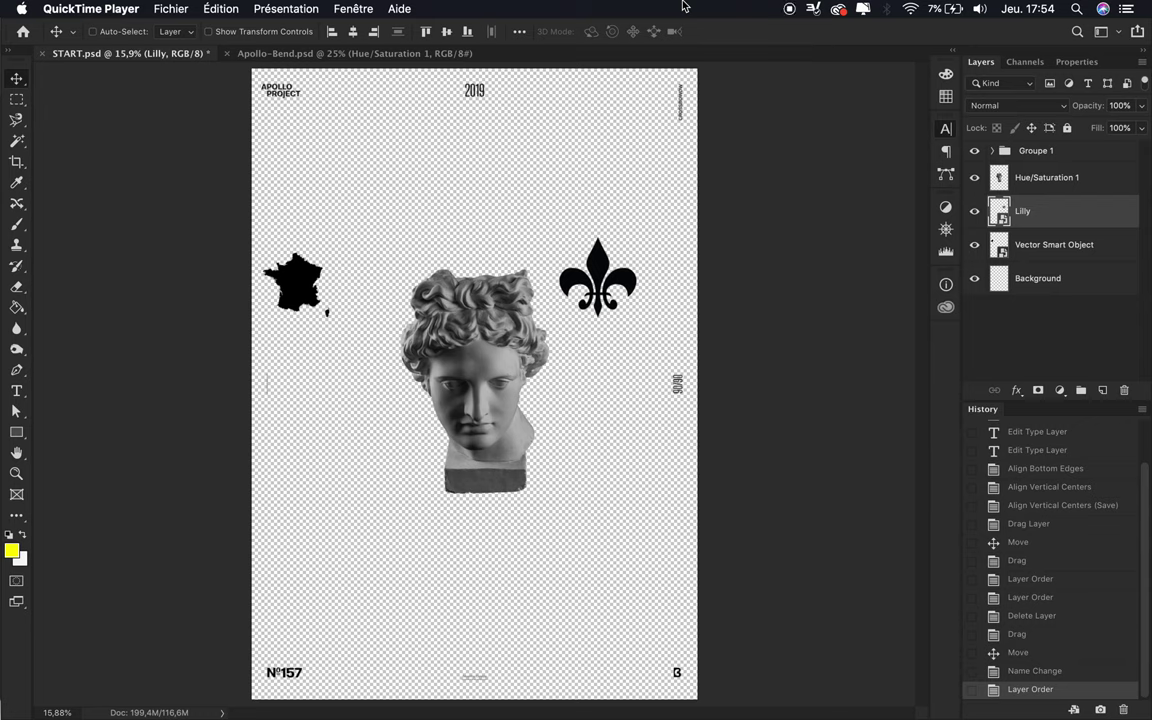
Enlarge the Apollo bust slightly with Free Transform, then select the Background layer.
{"action": "mouse_move", "coordinate": [251, 31]}
{"action": "left_mouse_down"}
{"action": "mouse_move", "coordinate": [271, 31]}
{"action": "mouse_move", "coordinate": [235, 31]}
{"action": "left_mouse_up"}
{"action": "key", "text": "Return"}
{"action": "left_click", "coordinate": [1038, 278]}
{"action": "key", "text": "a"}
{"action": "left_click", "coordinate": [945, 96]}
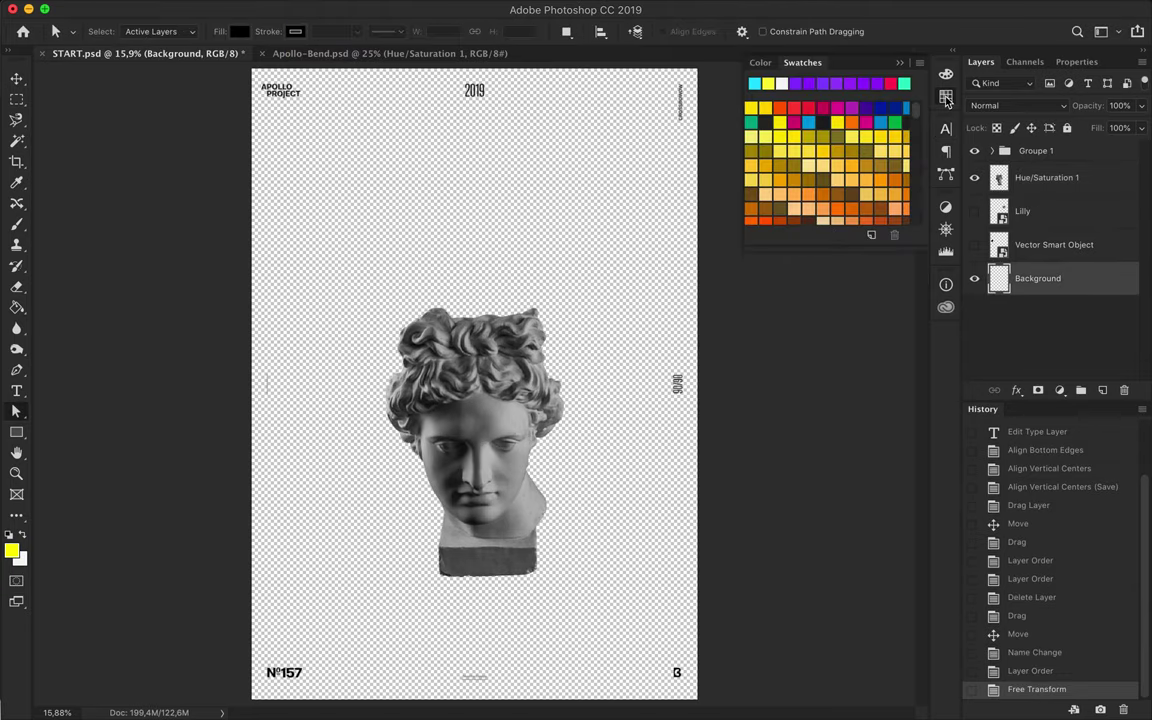
Draw a full-poster rectangle and change its fill from cyan to magenta.
{"action": "key", "text": "u"}
{"action": "left_click_drag", "start_coordinate": [249, 65], "coordinate": [699, 702]}
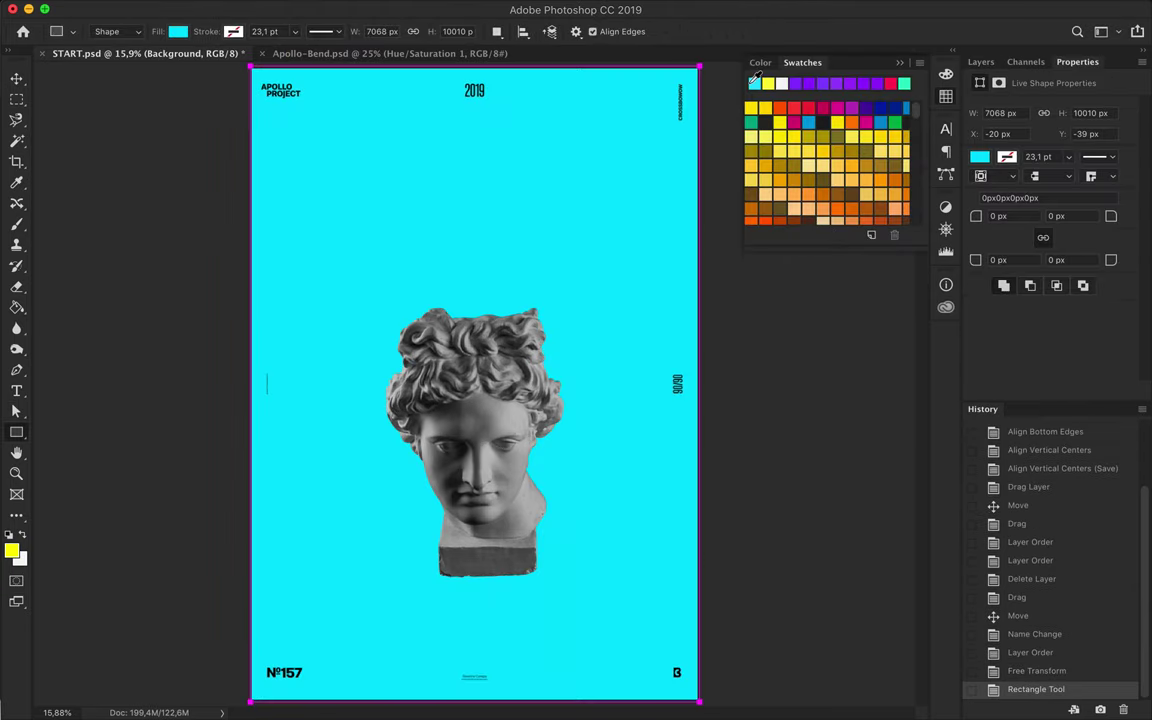
{"action": "left_click", "coordinate": [178, 31]}
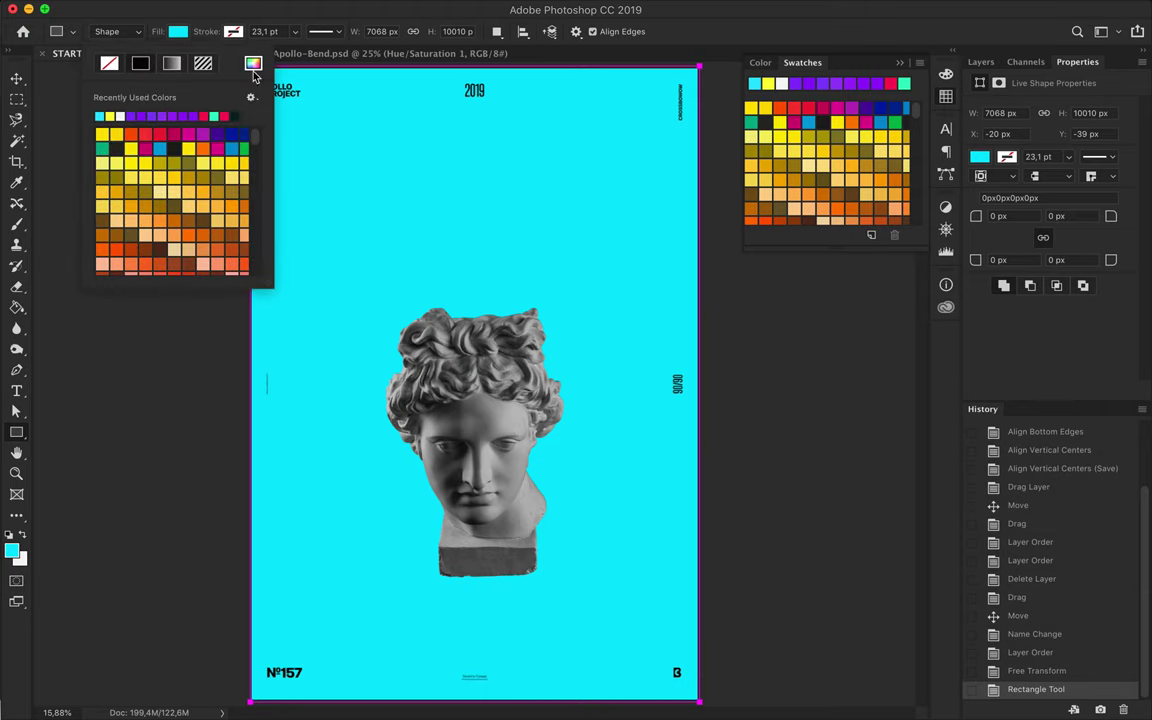
{"action": "left_click", "coordinate": [253, 63]}
{"action": "left_click_drag", "start_coordinate": [820, 290], "coordinate": [822, 231]}
{"action": "left_click", "coordinate": [970, 190]}
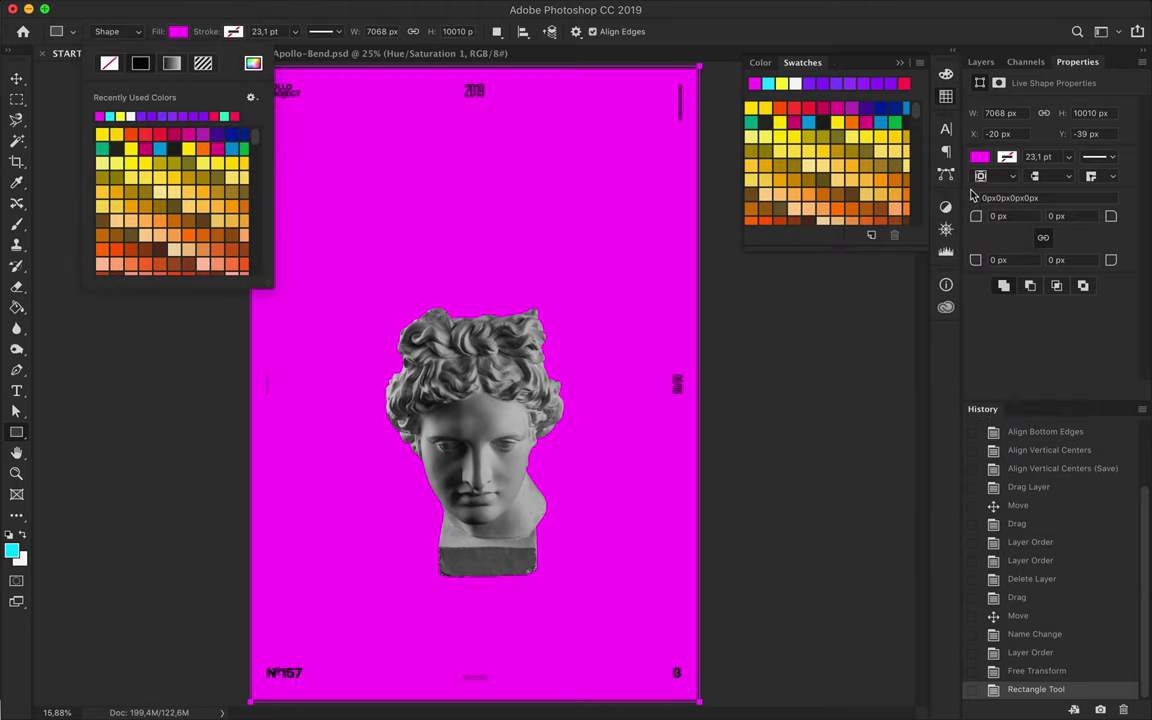
{"action": "left_click", "coordinate": [324, 316]}
Start a new text layer on the poster with the Type tool.
{"action": "key", "text": "m"}
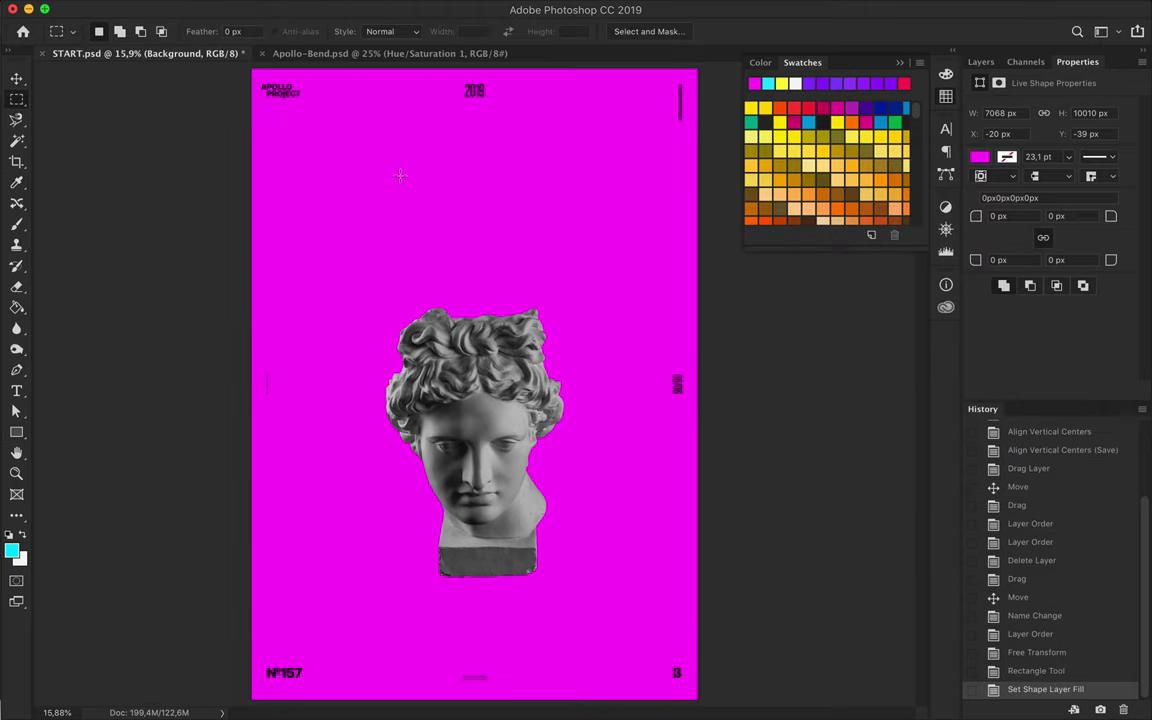
{"action": "key", "text": "t"}
{"action": "left_click", "coordinate": [211, 252]}
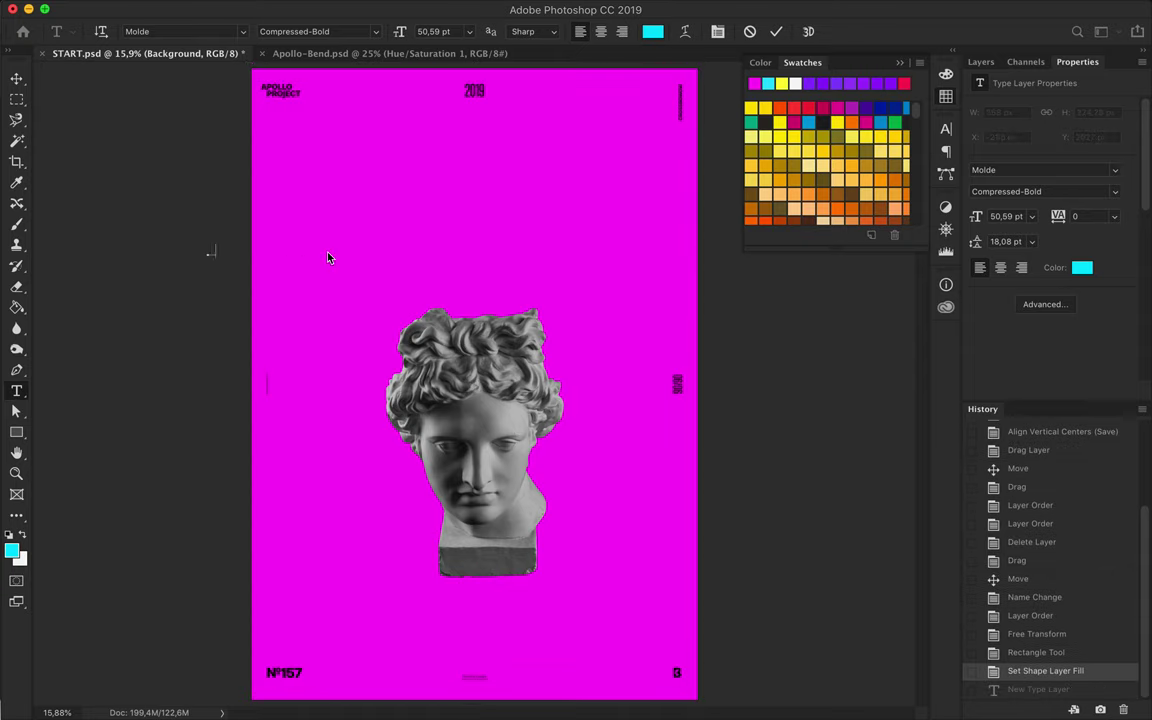
Commit the APOLLO text and move it to the poster's top centre.
{"action": "key", "text": "Escape"}
{"action": "key", "text": "v"}
{"action": "key", "text": "ctrl+t"}
{"action": "mouse_move", "coordinate": [224, 260]}
{"action": "left_mouse_down"}
{"action": "mouse_move", "coordinate": [484, 200]}
{"action": "mouse_move", "coordinate": [560, 215]}
{"action": "mouse_move", "coordinate": [505, 212]}
{"action": "left_mouse_up"}
{"action": "key", "text": "Return"}
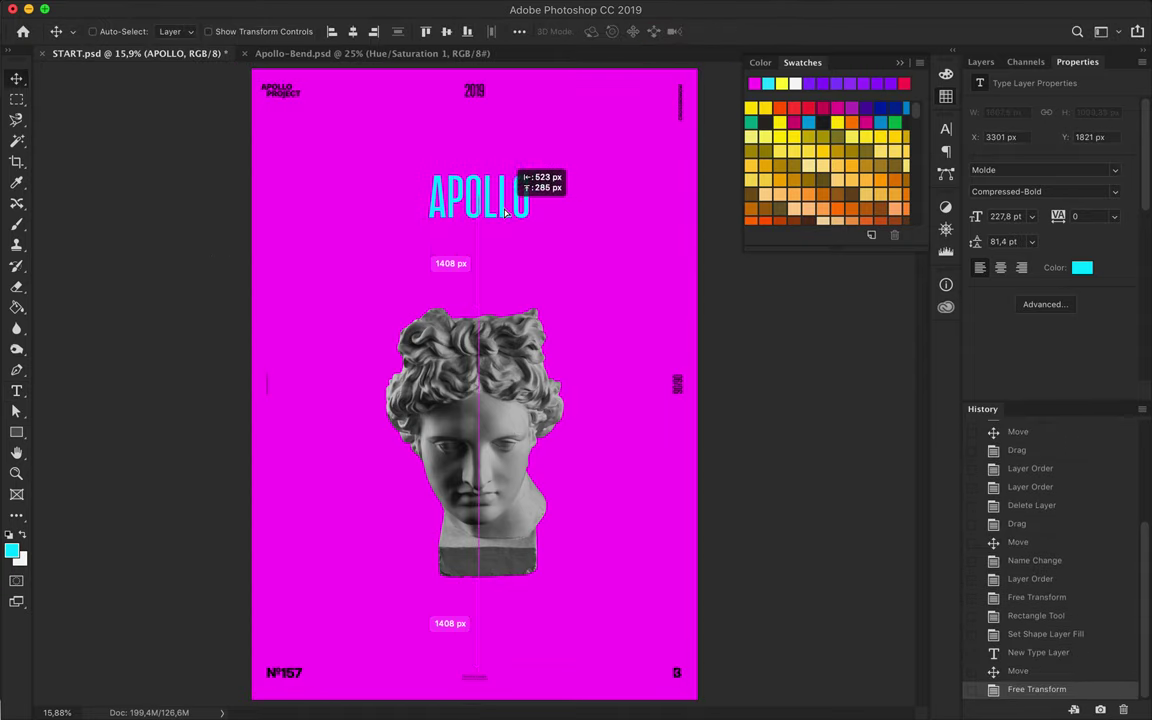
Add a New Guide Layout grid and scale the APOLLO title up.
{"action": "left_click", "coordinate": [514, 8]}
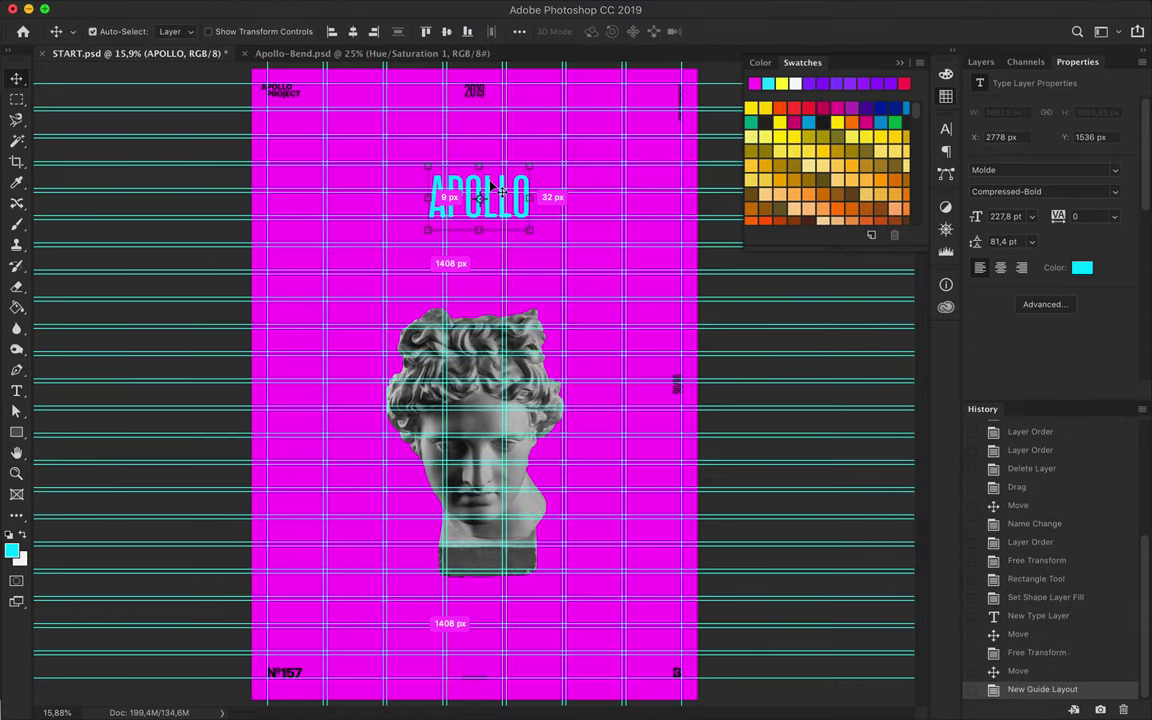
{"action": "key", "text": "ctrl+t"}
{"action": "left_click_drag", "start_coordinate": [529, 165], "coordinate": [566, 132]}
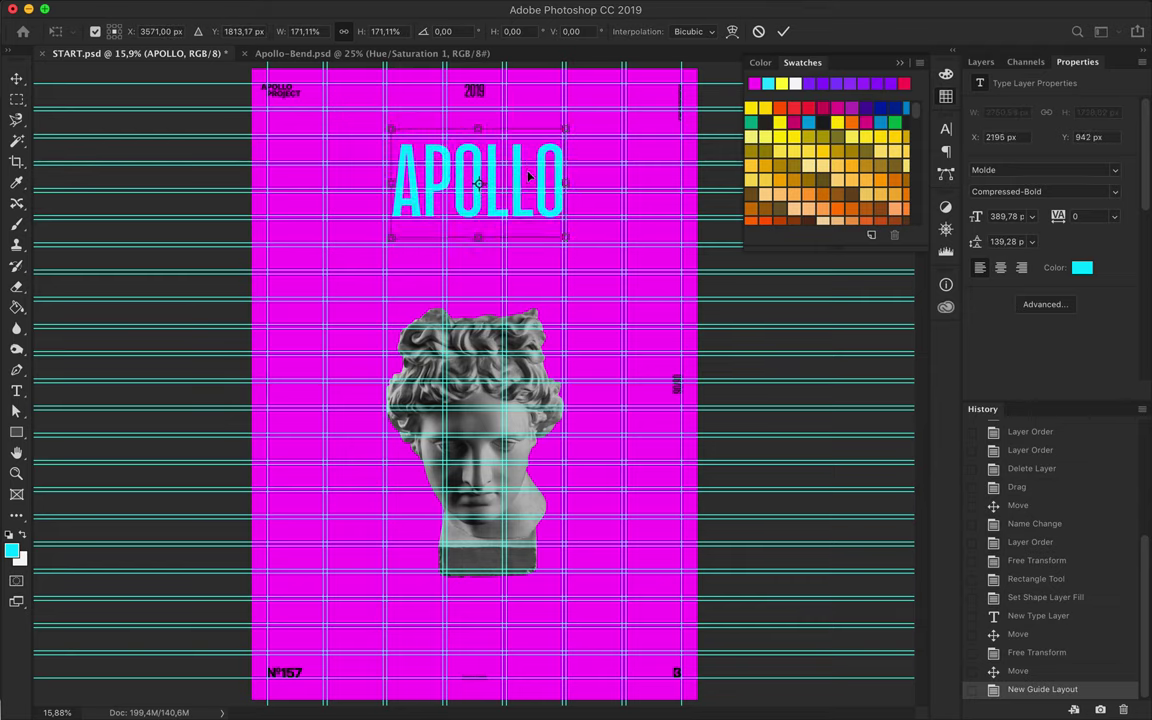
{"action": "key", "text": "Return"}
Draw a white box over the title and send it below APOLLO.
{"action": "key", "text": "u"}
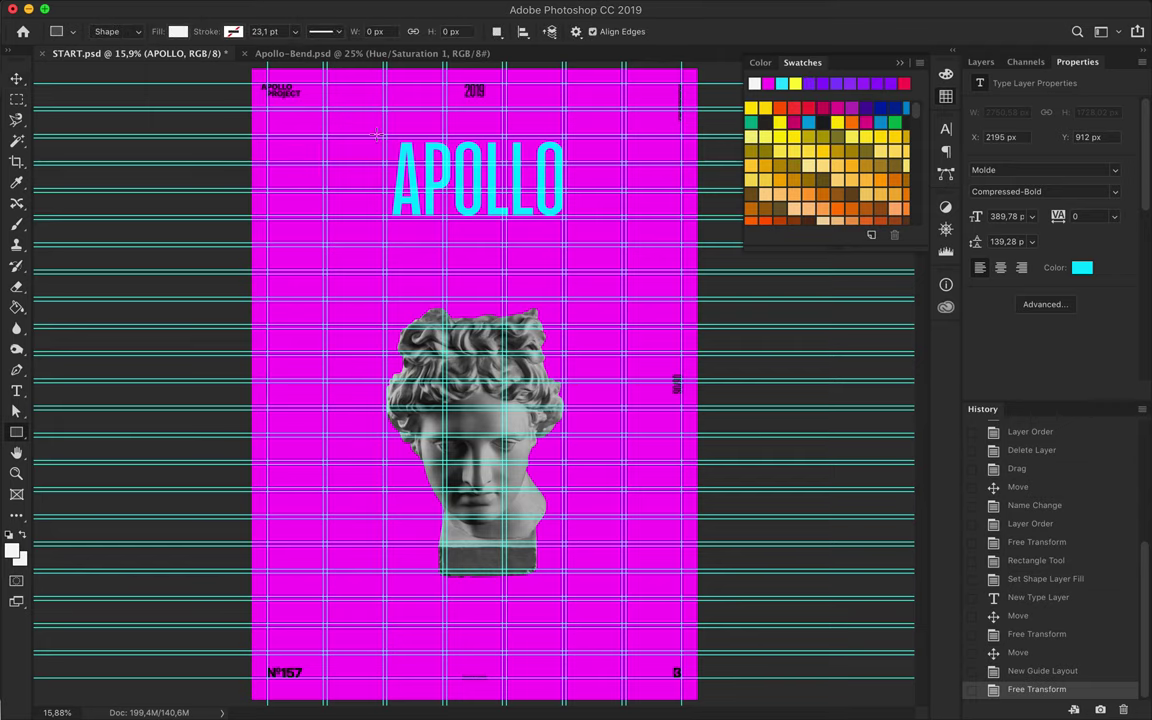
{"action": "left_click_drag", "start_coordinate": [580, 226], "coordinate": [580, 226]}
{"action": "key", "text": "v"}
{"action": "left_click", "coordinate": [981, 62]}
{"action": "left_click_drag", "start_coordinate": [985, 272], "coordinate": [985, 327]}
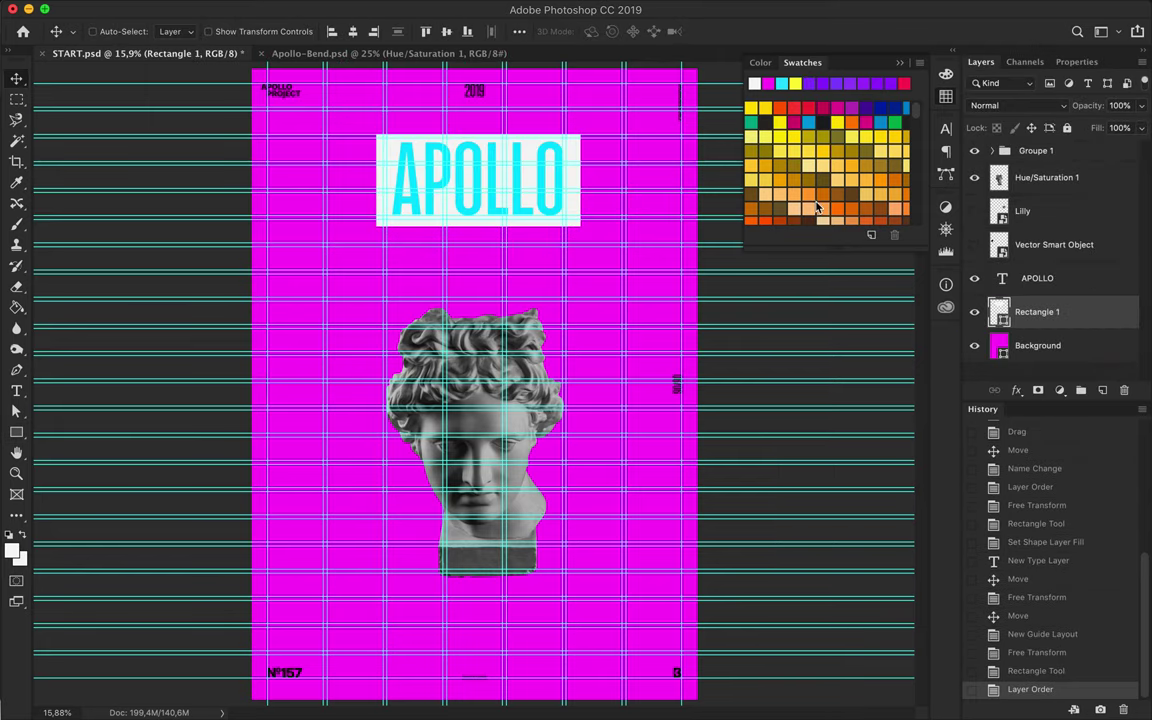
{"action": "scroll", "coordinate": [545, 163], "scroll_direction": "up", "scroll_amount": 2}
{"action": "scroll", "coordinate": [549, 163], "scroll_direction": "up", "scroll_amount": 2}
Extend the white box's top and left edges so it frames the title.
{"action": "key", "text": "ctrl+t"}
{"action": "left_click_drag", "start_coordinate": [476, 157], "coordinate": [476, 150]}
{"action": "left_click_drag", "start_coordinate": [357, 209], "coordinate": [353, 209]}
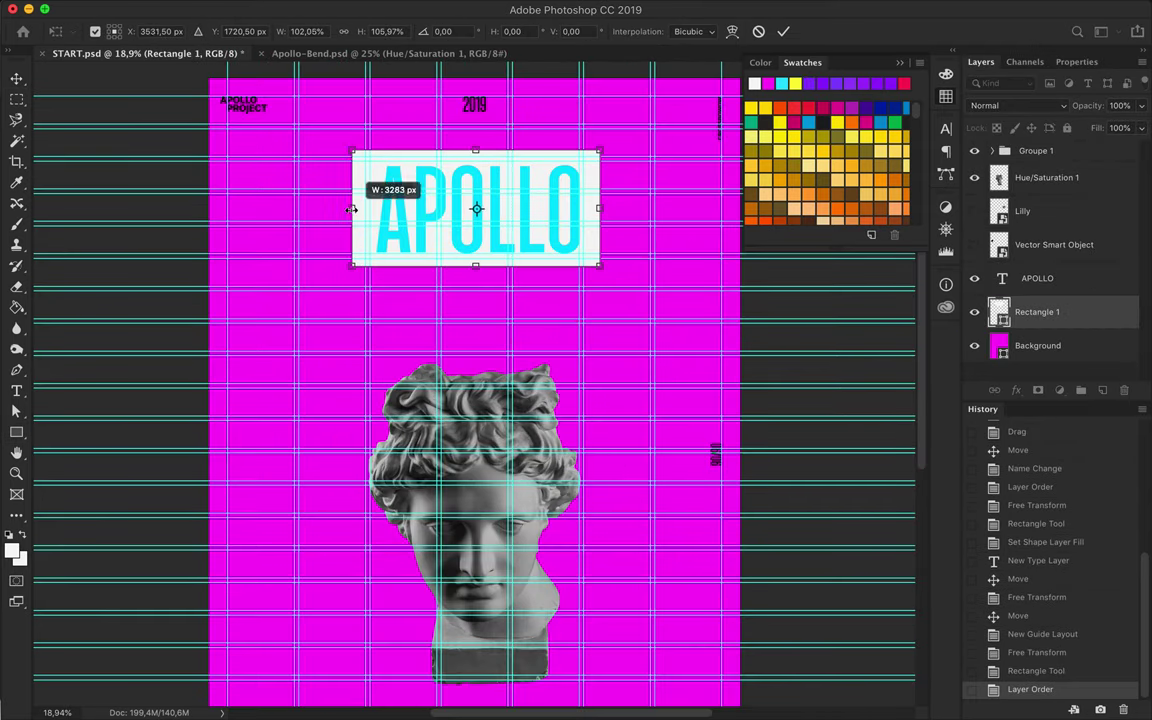
{"action": "key", "text": "Return"}
{"action": "left_click", "coordinate": [519, 31]}
Centre the white box and the APOLLO title horizontally on the poster.
{"action": "left_click", "coordinate": [476, 78]}
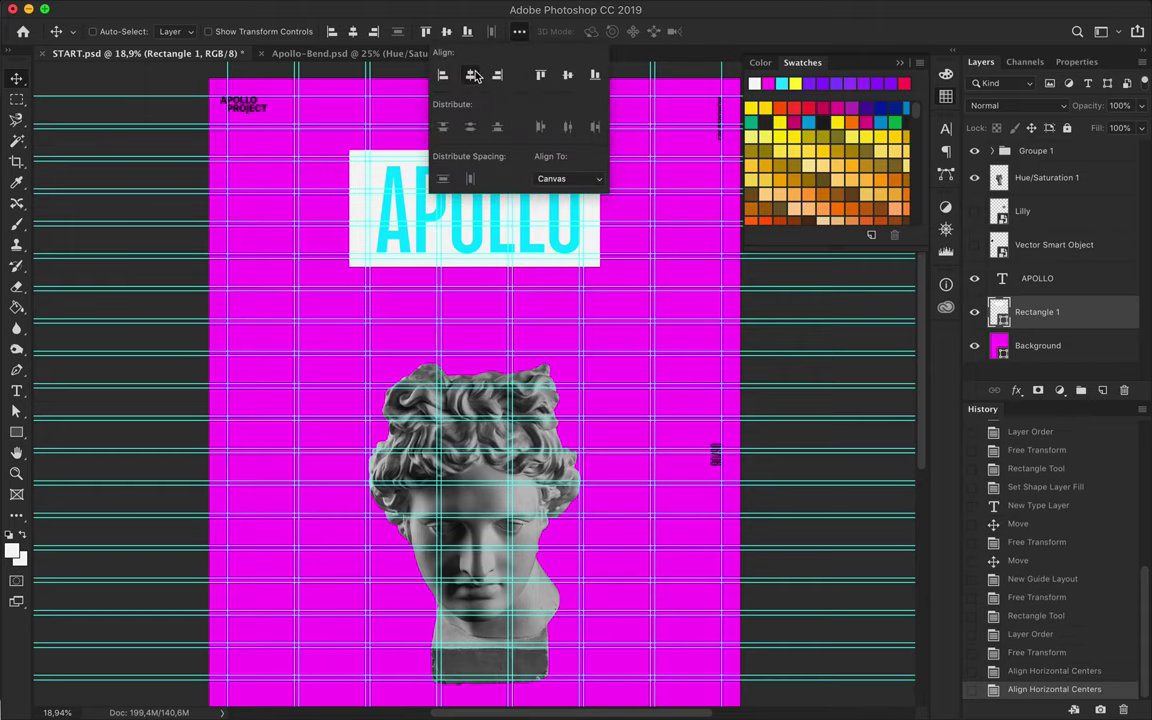
{"action": "left_click", "coordinate": [476, 78]}
{"action": "left_click", "coordinate": [430, 222], "text": "ctrl"}
{"action": "left_click", "coordinate": [362, 33]}
{"action": "left_click", "coordinate": [362, 33]}
Draw a cyan-filled rectangle over the bust above the Hue/Saturation 1 layer.
{"action": "scroll", "coordinate": [596, 218], "scroll_direction": "down", "scroll_amount": 5}
{"action": "left_click", "coordinate": [505, 220], "text": "ctrl"}
{"action": "key", "text": "u"}
{"action": "left_click", "coordinate": [163, 32]}
{"action": "left_click", "coordinate": [102, 101]}
{"action": "left_click_drag", "start_coordinate": [347, 226], "coordinate": [618, 576]}
{"action": "key", "text": "v"}
Clip the cyan rectangle to the bust and set its blend mode to Color.
{"action": "left_click", "coordinate": [981, 62]}
{"action": "key", "text": "ctrl+alt+g"}
{"action": "left_click", "coordinate": [1020, 105]}
{"action": "left_click", "coordinate": [900, 410]}
{"action": "scroll", "coordinate": [627, 376], "scroll_direction": "up", "scroll_amount": 3}
Add a Levels adjustment that lifts the shadows and lightens the bust.
{"action": "left_click", "coordinate": [1040, 211]}
{"action": "left_click", "coordinate": [1060, 390]}
{"action": "left_click", "coordinate": [965, 412]}
{"action": "left_click_drag", "start_coordinate": [996, 280], "coordinate": [1007, 282]}
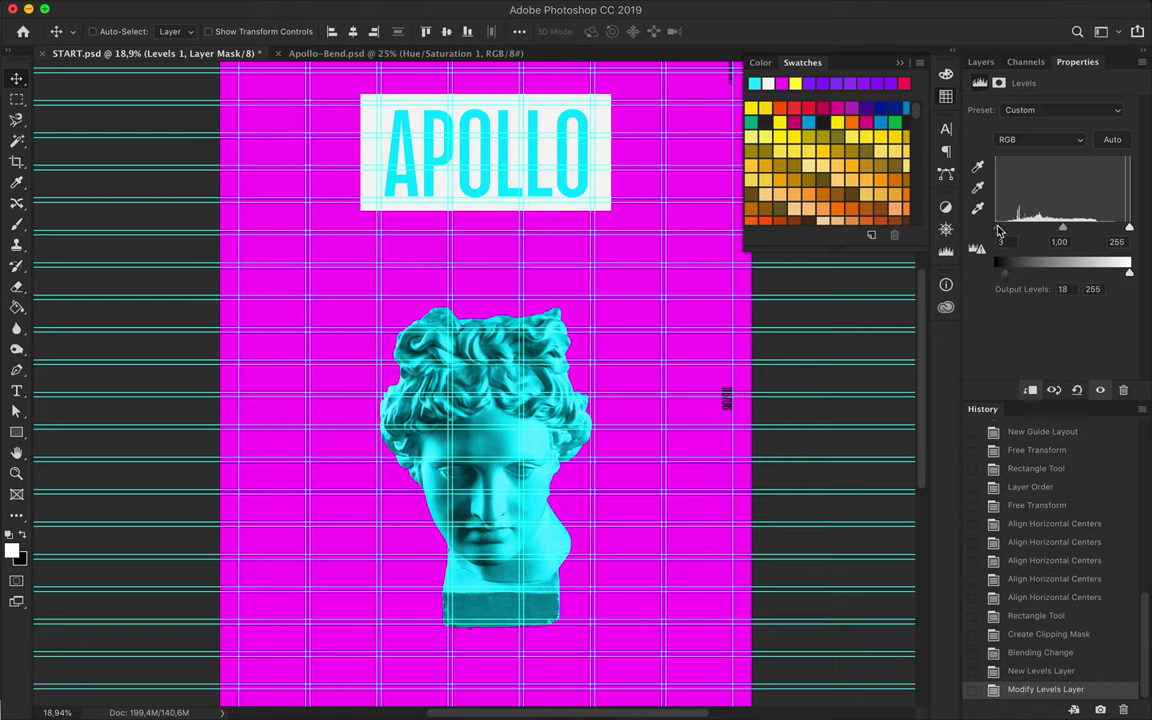
{"action": "mouse_move", "coordinate": [1118, 232]}
{"action": "left_mouse_down"}
{"action": "mouse_move", "coordinate": [1129, 229]}
{"action": "mouse_move", "coordinate": [1060, 229]}
{"action": "left_mouse_up"}
{"action": "left_click_drag", "start_coordinate": [1004, 273], "coordinate": [1010, 279]}
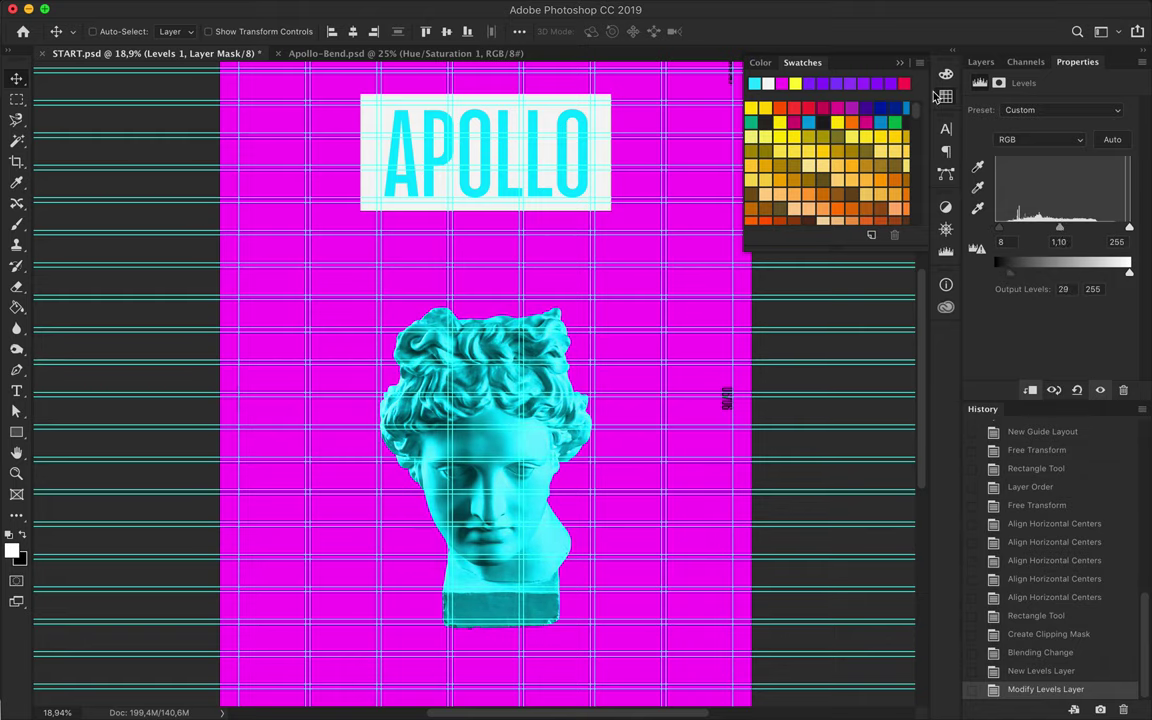
Merge the tint and adjustment layers into one bust layer.
{"action": "left_click", "coordinate": [981, 61]}
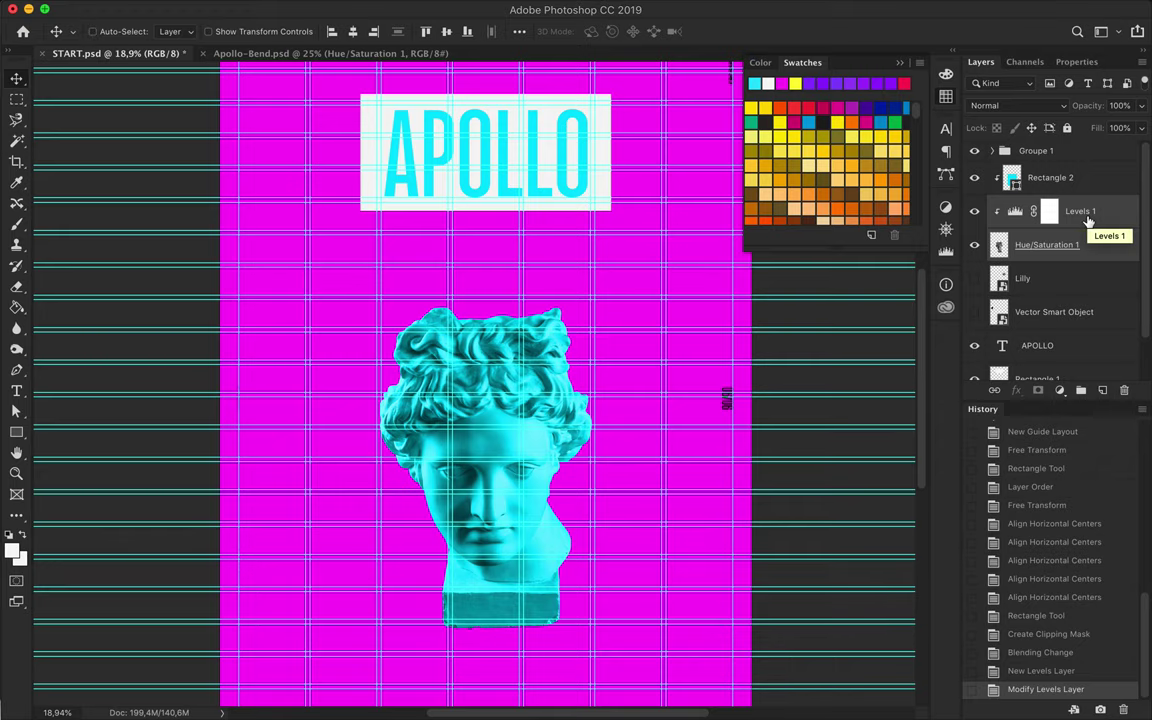
{"action": "left_click", "coordinate": [1050, 178], "text": "shift"}
{"action": "right_click", "coordinate": [1000, 178]}
{"action": "left_click", "coordinate": [950, 497]}
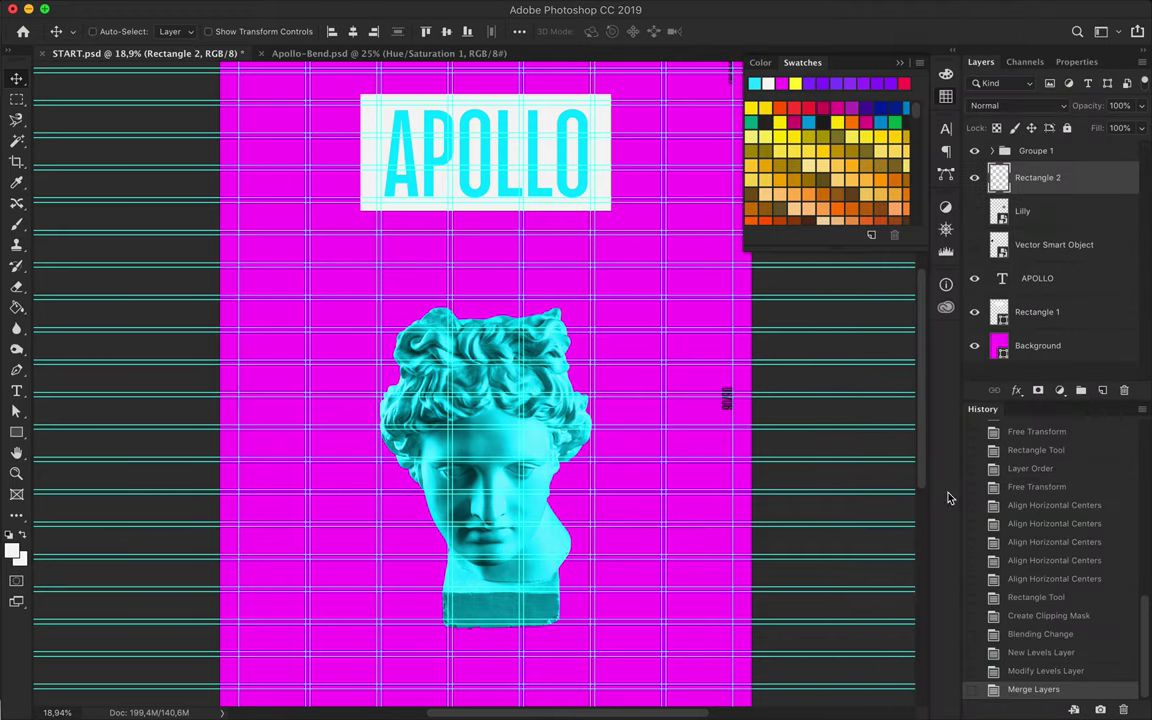
{"action": "scroll", "coordinate": [600, 400], "scroll_direction": "up", "scroll_amount": 2}
{"action": "left_click", "coordinate": [604, 270], "text": "ctrl"}
Move the title and box up, then scale the tinted bust up slightly.
{"action": "left_click_drag", "start_coordinate": [604, 270], "coordinate": [604, 292]}
{"action": "scroll", "coordinate": [540, 513], "scroll_direction": "down", "scroll_amount": 3}
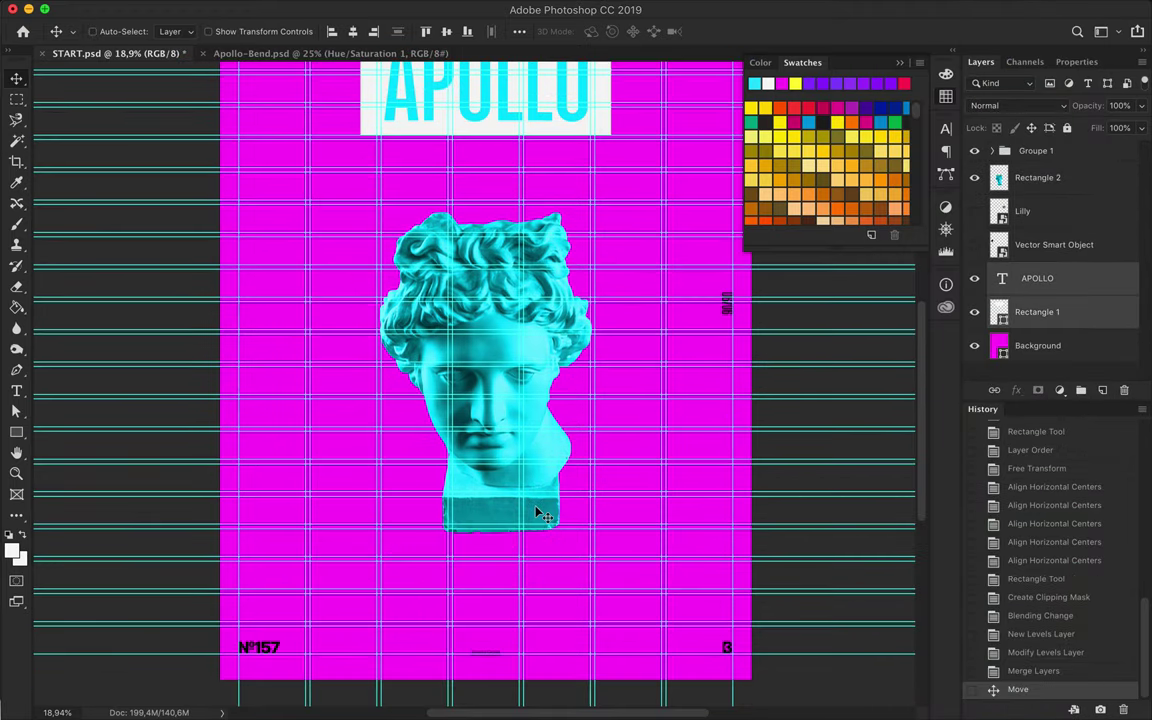
{"action": "left_click", "coordinate": [454, 347], "text": "ctrl"}
{"action": "key", "text": "ctrl+t"}
{"action": "left_click_drag", "start_coordinate": [483, 211], "coordinate": [488, 198]}
{"action": "key", "text": "Return"}
Outline a vertical slice of the bust with the Pen tool and paste it as a new layer.
{"action": "key", "text": "p"}
{"action": "left_click", "coordinate": [610, 200]}
{"action": "left_click", "coordinate": [610, 540]}
{"action": "left_click", "coordinate": [459, 556]}
{"action": "left_click", "coordinate": [527, 193]}
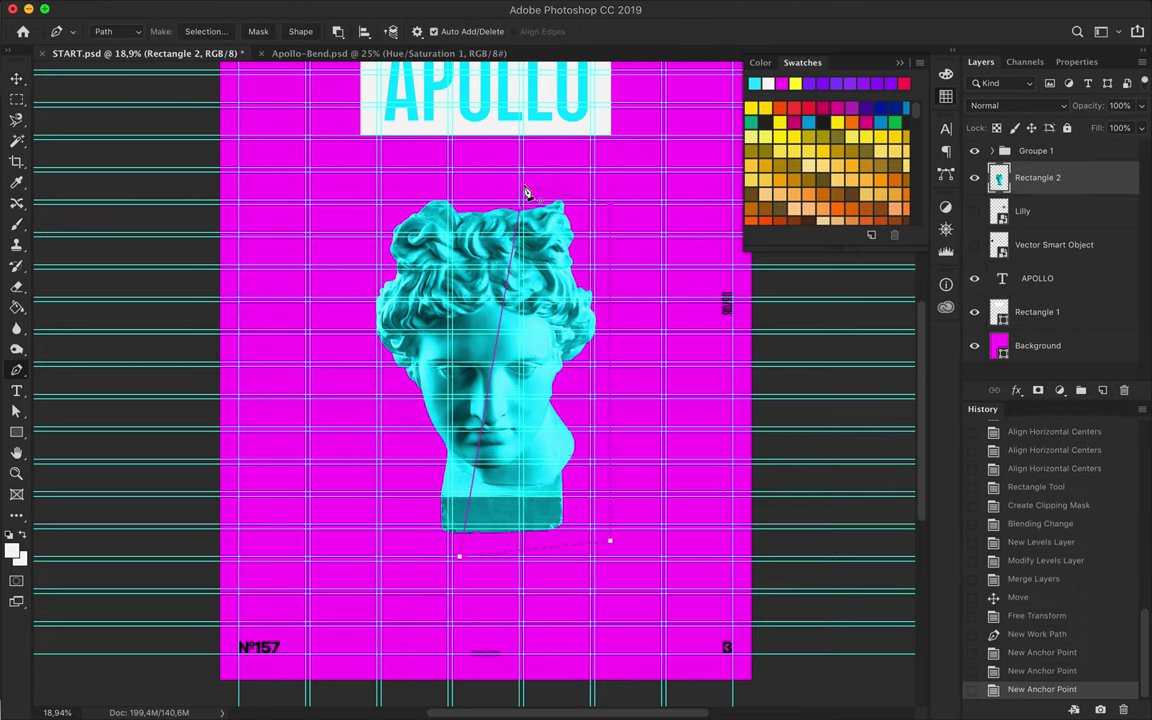
{"action": "left_click", "coordinate": [617, 281]}
{"action": "key", "text": "ctrl+shift+i"}
{"action": "key", "text": "ctrl+c"}
{"action": "key", "text": "ctrl+v"}
{"action": "key", "text": "v"}
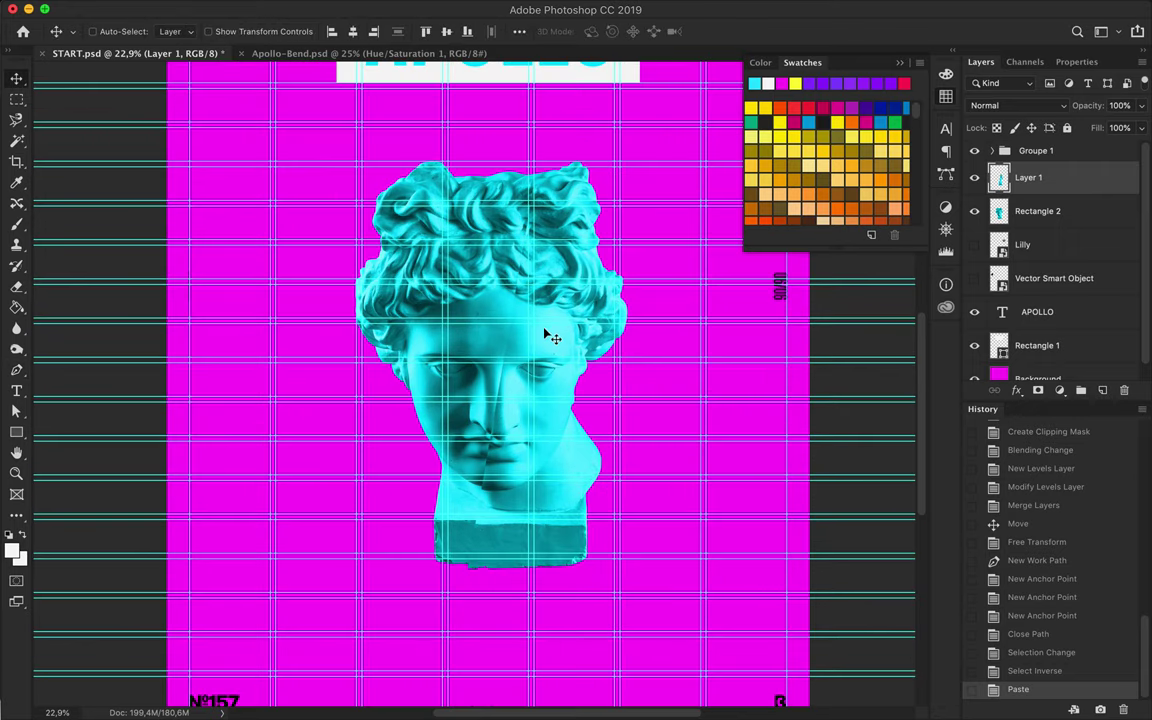
Enlarge the pasted slice and duplicate it into several offset copies.
{"action": "key", "text": "ctrl+t"}
{"action": "left_click_drag", "start_coordinate": [571, 130], "coordinate": [585, 112]}
{"action": "key", "text": "Return"}
{"action": "key", "text": "Up"}
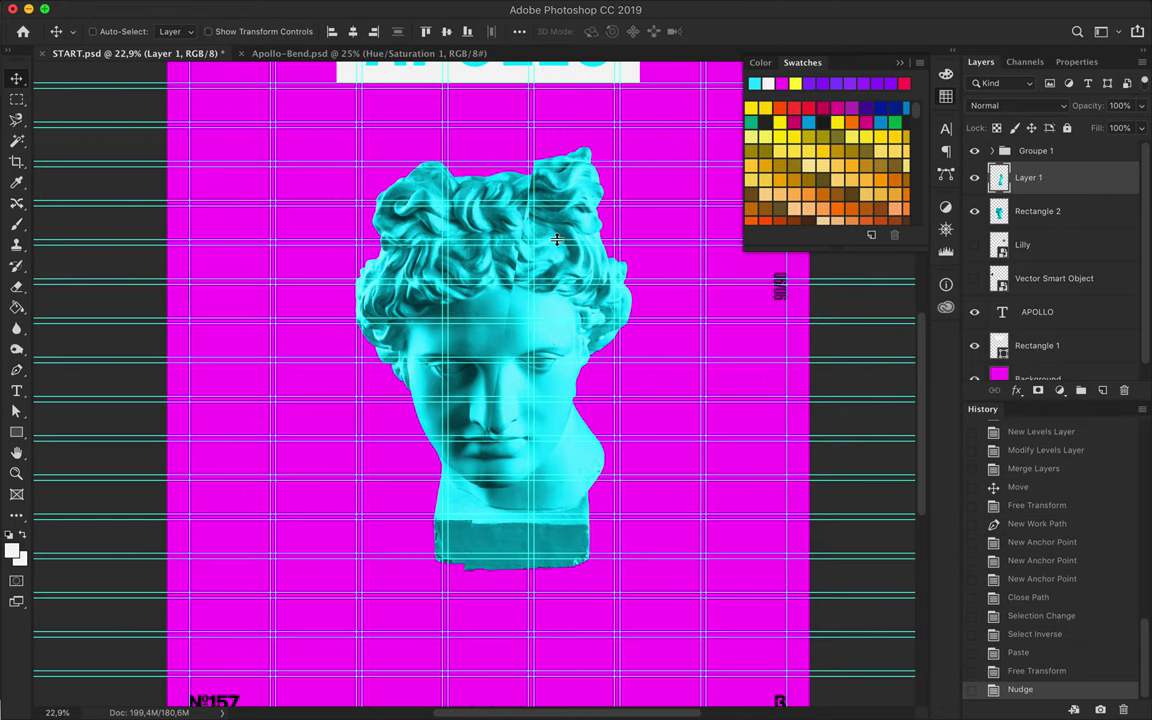
{"action": "left_click_drag", "start_coordinate": [568, 270], "coordinate": [585, 284]}
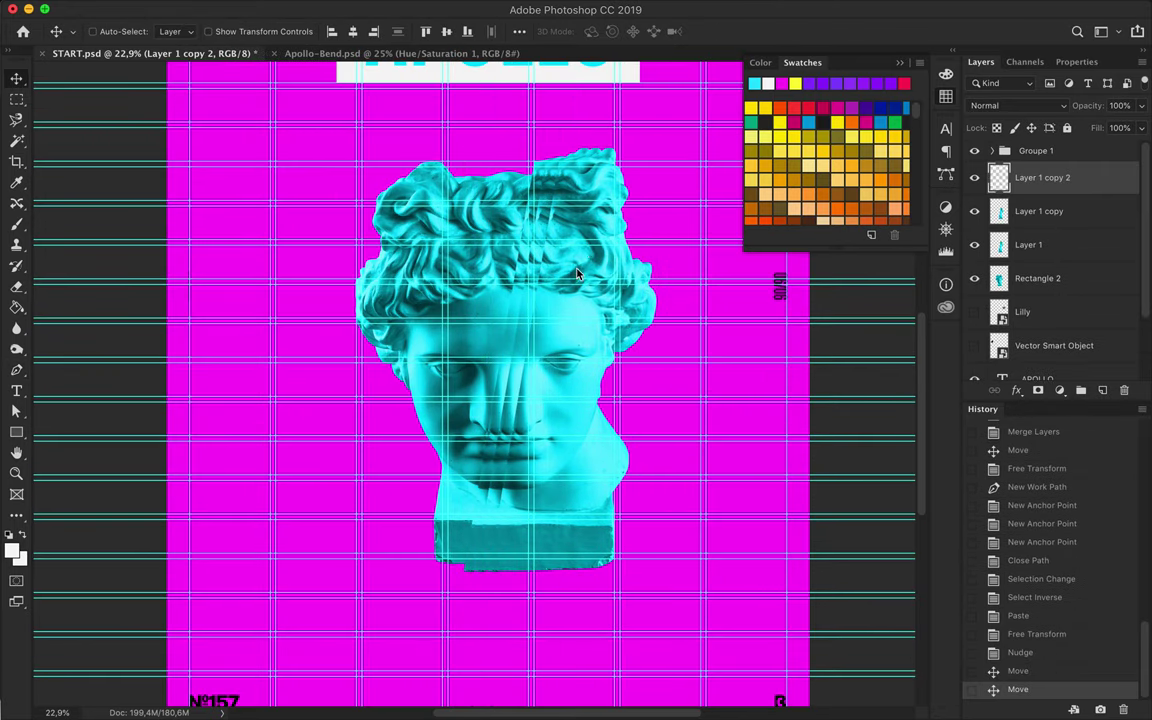
{"action": "left_click_drag", "start_coordinate": [515, 265], "coordinate": [527, 277]}
{"action": "left_click", "coordinate": [591, 8]}
{"action": "left_click", "coordinate": [771, 363]}
Stagger the slice copies into a stepped glitch and hide the guides.
{"action": "key", "text": "Up"}
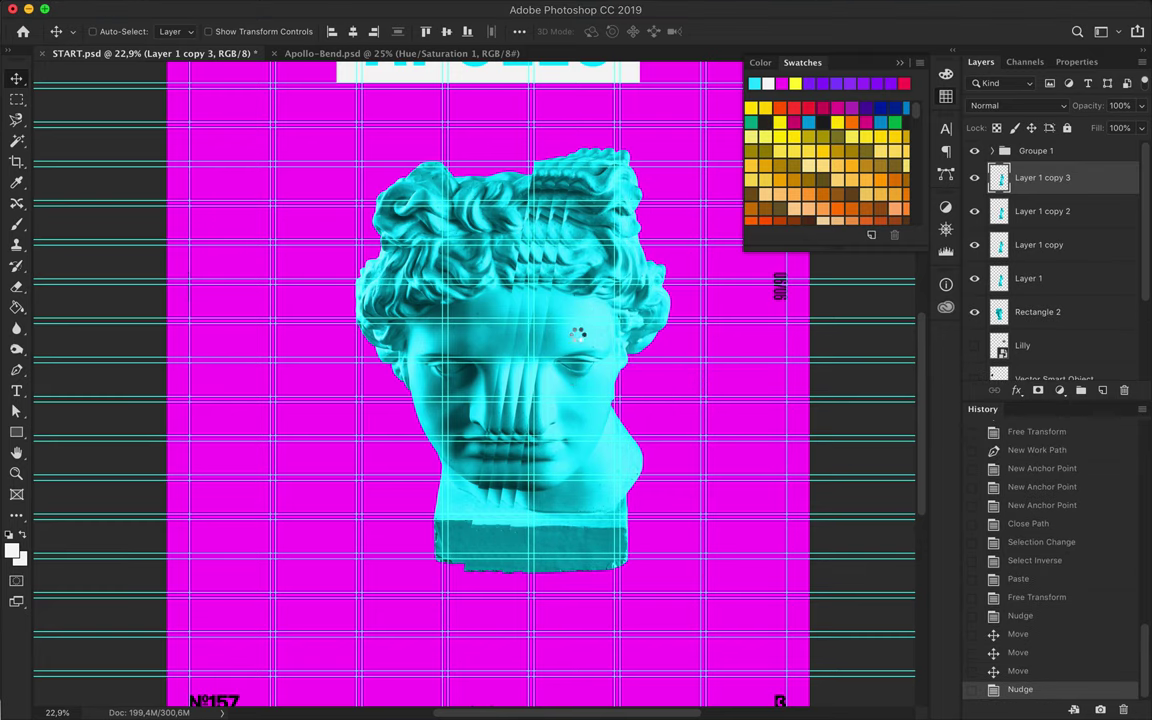
{"action": "left_click_drag", "start_coordinate": [518, 300], "coordinate": [520, 326]}
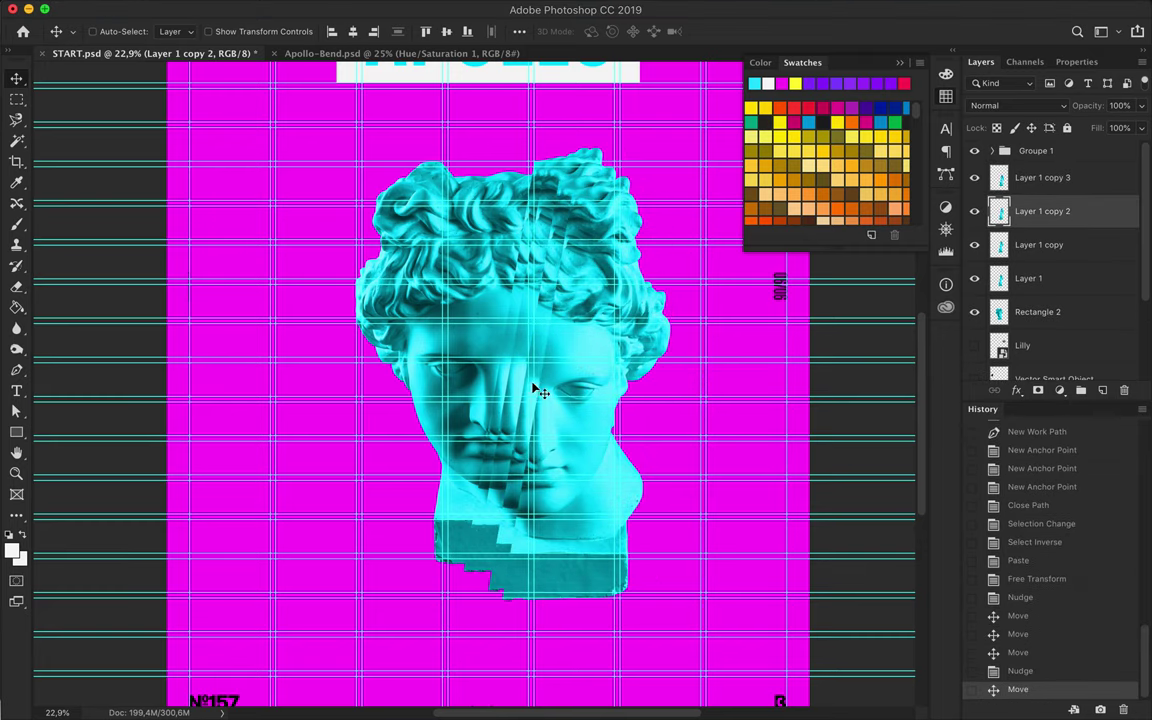
{"action": "left_click_drag", "start_coordinate": [545, 402], "coordinate": [527, 387]}
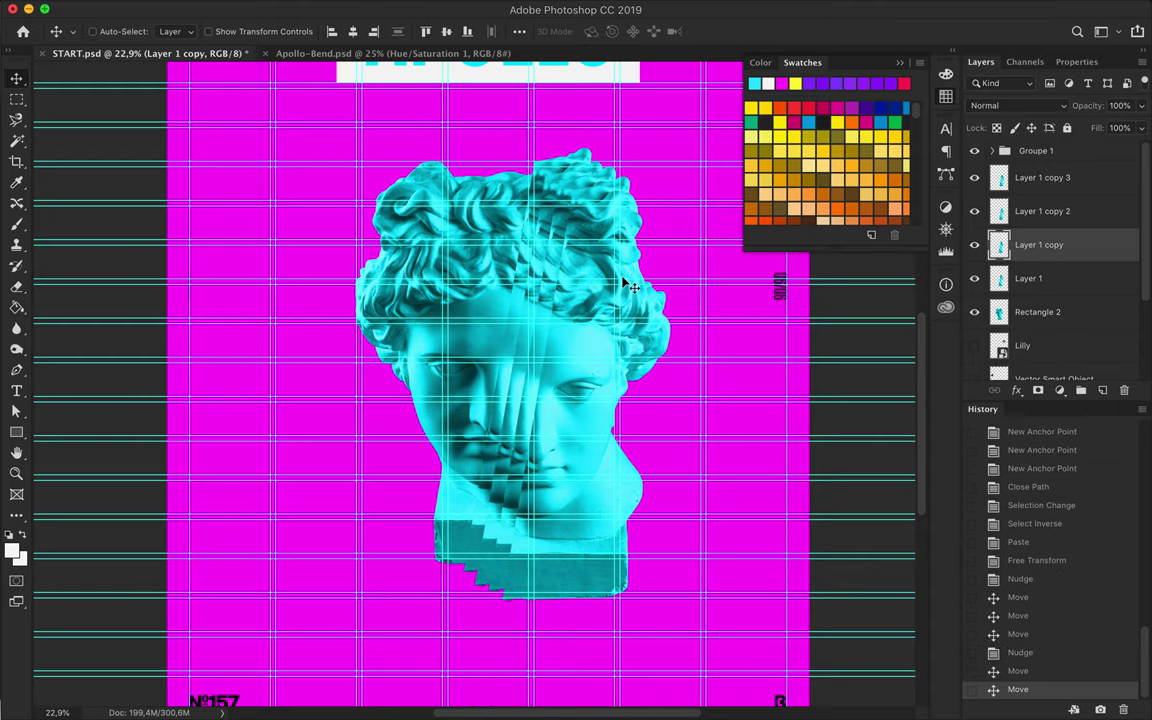
{"action": "key", "text": "ctrl+semicolon"}
Group all bust slice layers as Apollo and nudge the group into place.
{"action": "left_click", "coordinate": [1042, 177]}
{"action": "left_click", "coordinate": [1037, 311], "text": "shift"}
{"action": "key", "text": "ctrl+g"}
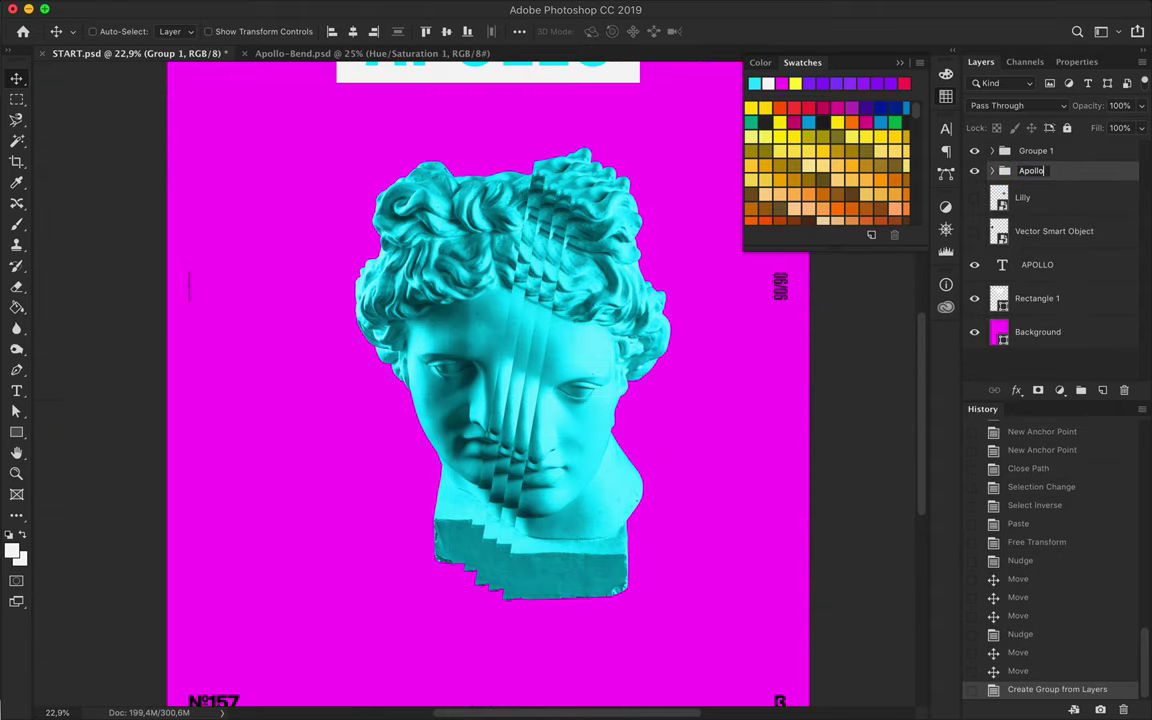
{"action": "key", "text": "Return"}
{"action": "left_click_drag", "start_coordinate": [540, 222], "coordinate": [524, 233]}
Tighten the APOLLO title's letter spacing to -20 and centre it horizontally.
{"action": "scroll", "coordinate": [583, 163], "scroll_direction": "down", "scroll_amount": 2}
{"action": "scroll", "coordinate": [650, 186], "scroll_direction": "up", "scroll_amount": 2}
{"action": "double_click", "coordinate": [572, 197]}
{"action": "left_click", "coordinate": [717, 31]}
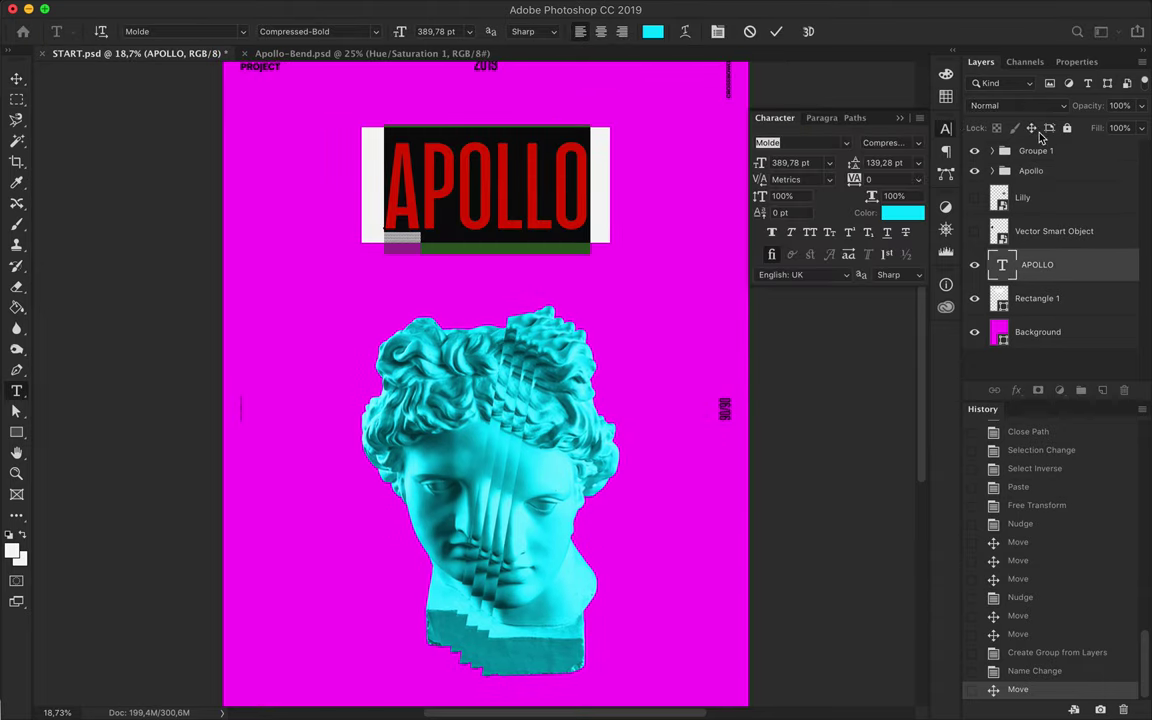
{"action": "left_click", "coordinate": [800, 180]}
{"action": "type", "text": "-20"}
{"action": "key", "text": "Return"}
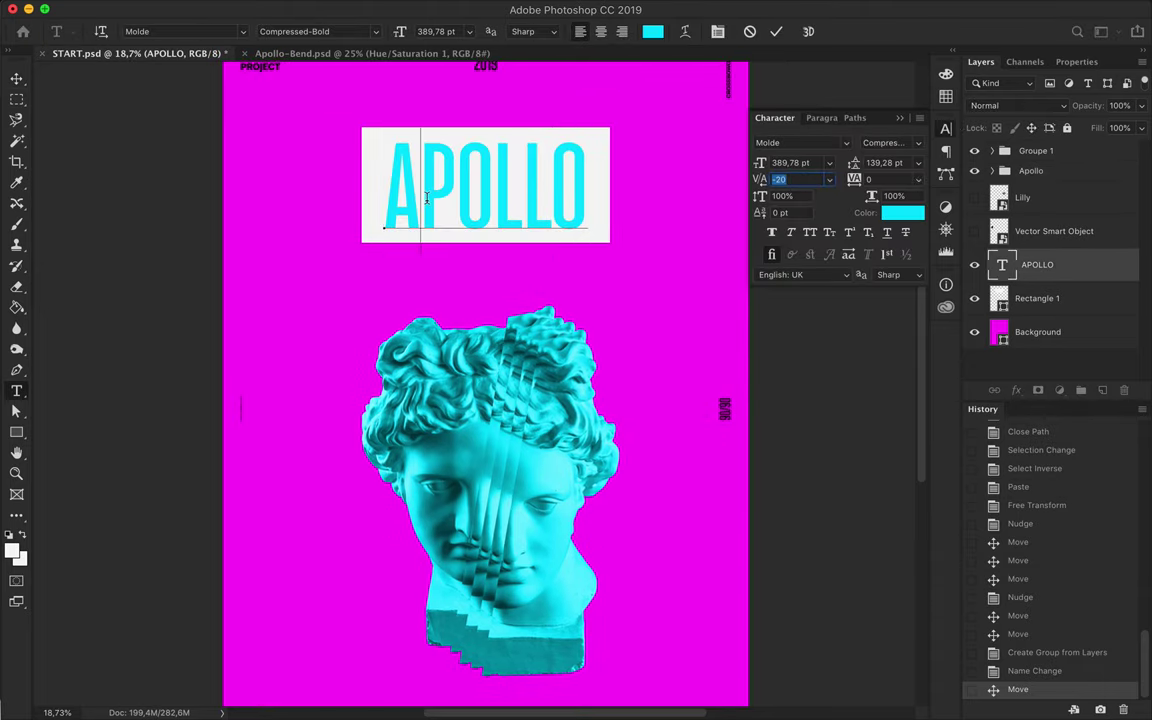
{"action": "key", "text": "Escape"}
{"action": "key", "text": "v"}
{"action": "left_click", "coordinate": [353, 32]}
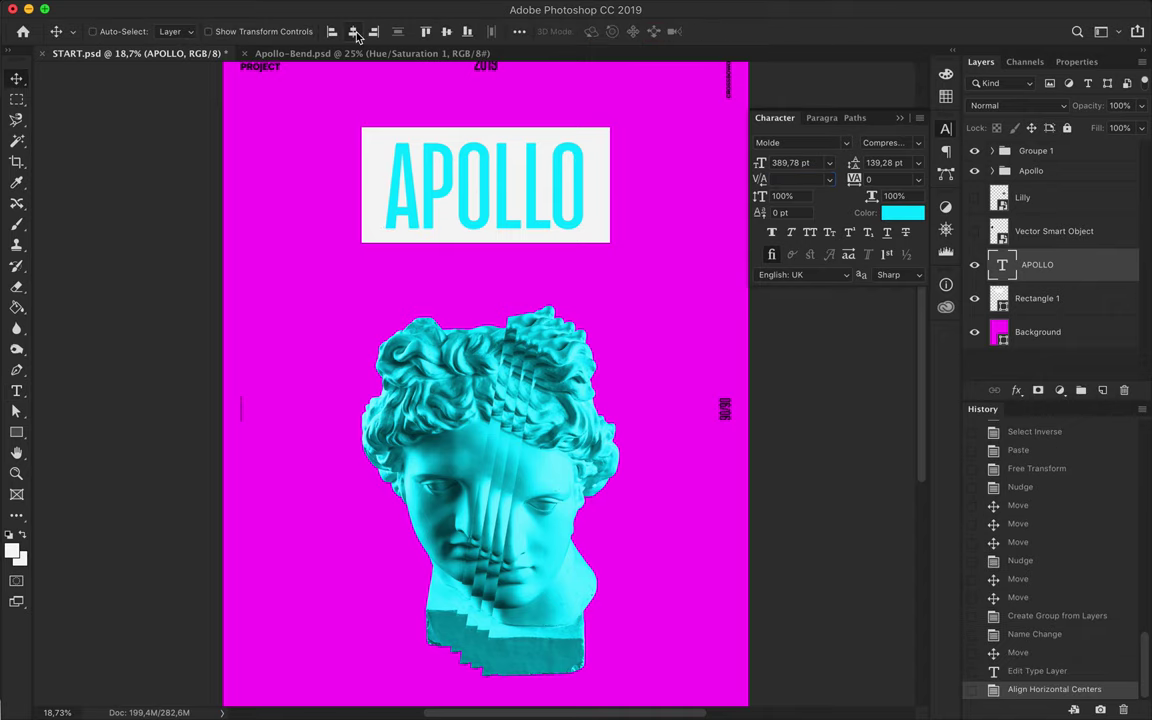
{"action": "left_click", "coordinate": [609, 180]}
Adjust the magenta background layer's fill colour in the colour picker.
{"action": "key", "text": "a"}
{"action": "left_click", "coordinate": [943, 96]}
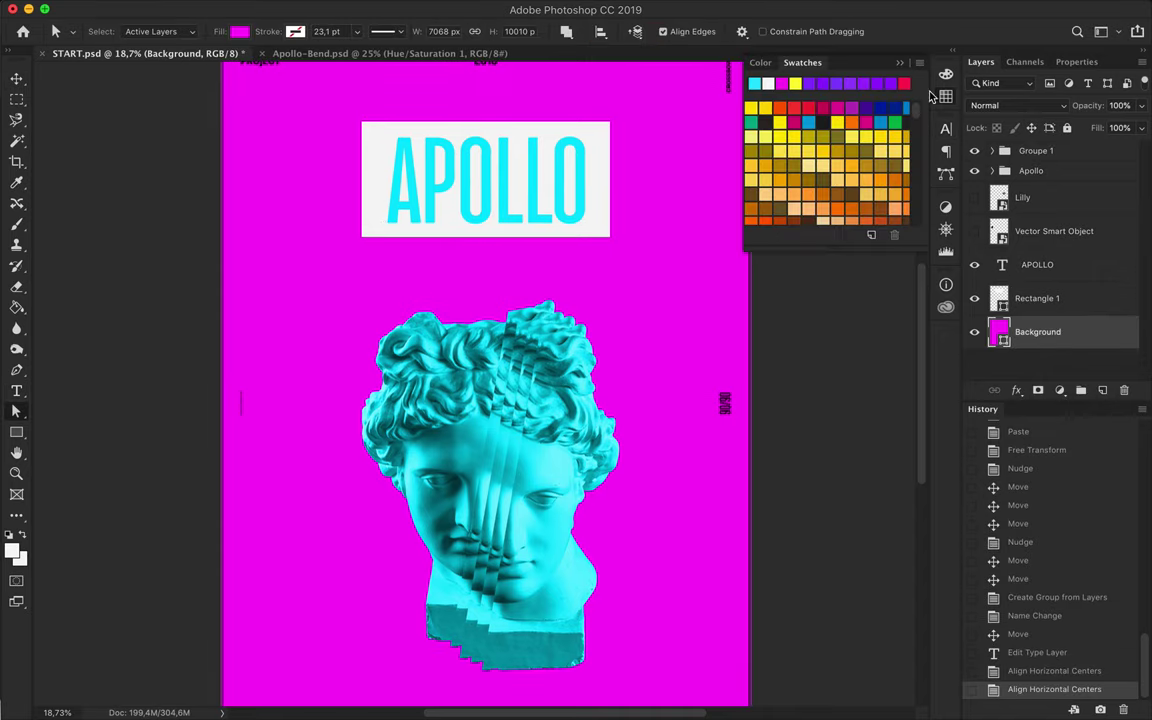
{"action": "left_click", "coordinate": [239, 31]}
{"action": "left_click", "coordinate": [312, 97]}
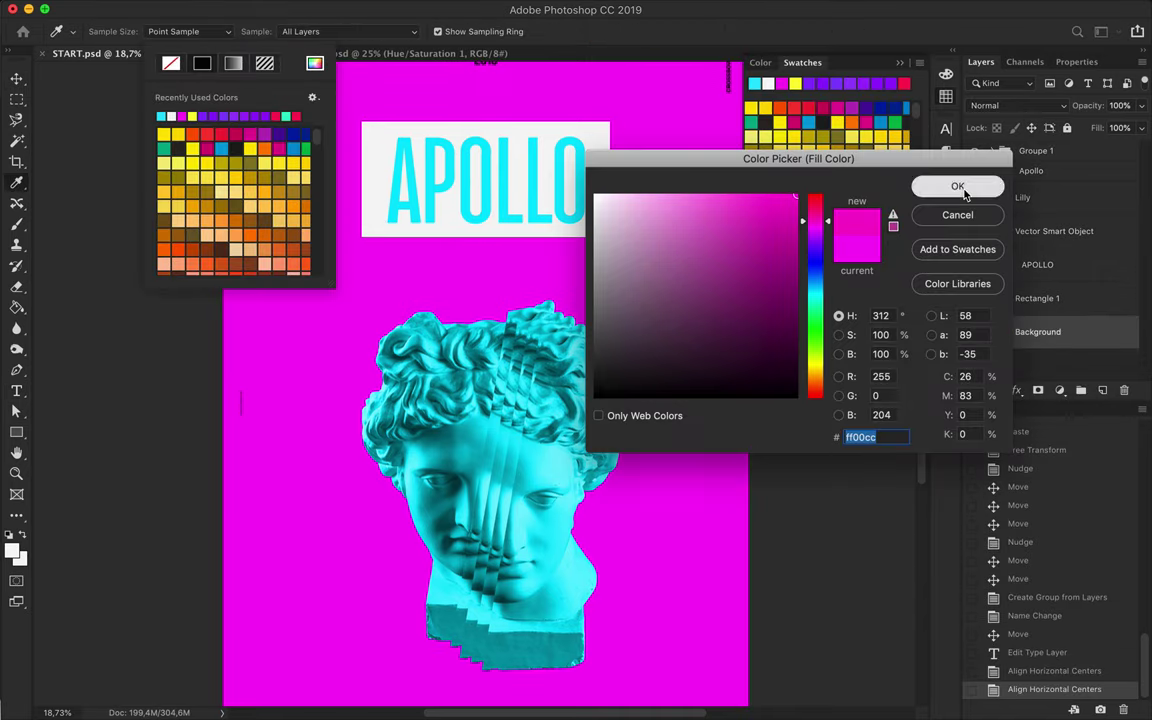
{"action": "left_click", "coordinate": [957, 187]}
{"action": "key", "text": "Return"}
{"action": "left_click", "coordinate": [945, 96]}
{"action": "key", "text": "v"}
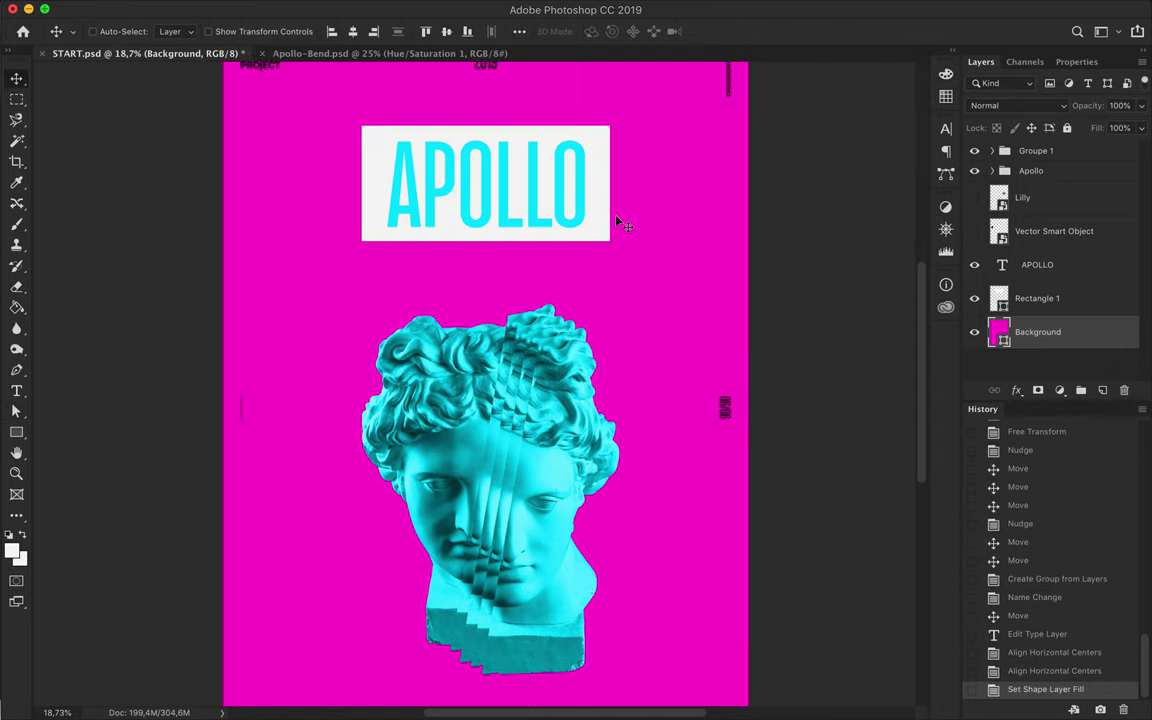
Set the APOLLO title font style to upright Compressed-Semibold.
{"action": "left_click", "coordinate": [540, 185]}
{"action": "key", "text": "t"}
{"action": "left_click", "coordinate": [366, 31]}
{"action": "key", "text": "Down"}
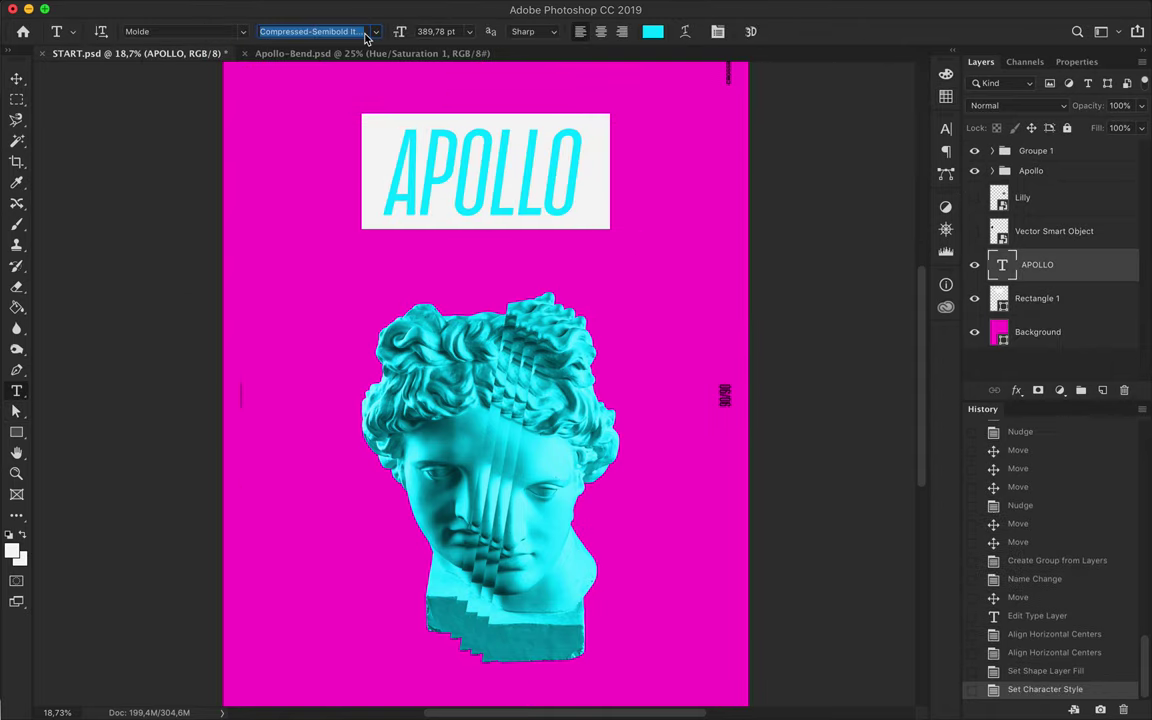
{"action": "key", "text": "Up"}
{"action": "key", "text": "v"}
Align the APOLLO title with Rectangle 1, centring it horizontally and vertically.
{"action": "scroll", "coordinate": [485, 380], "scroll_direction": "up", "scroll_amount": 2}
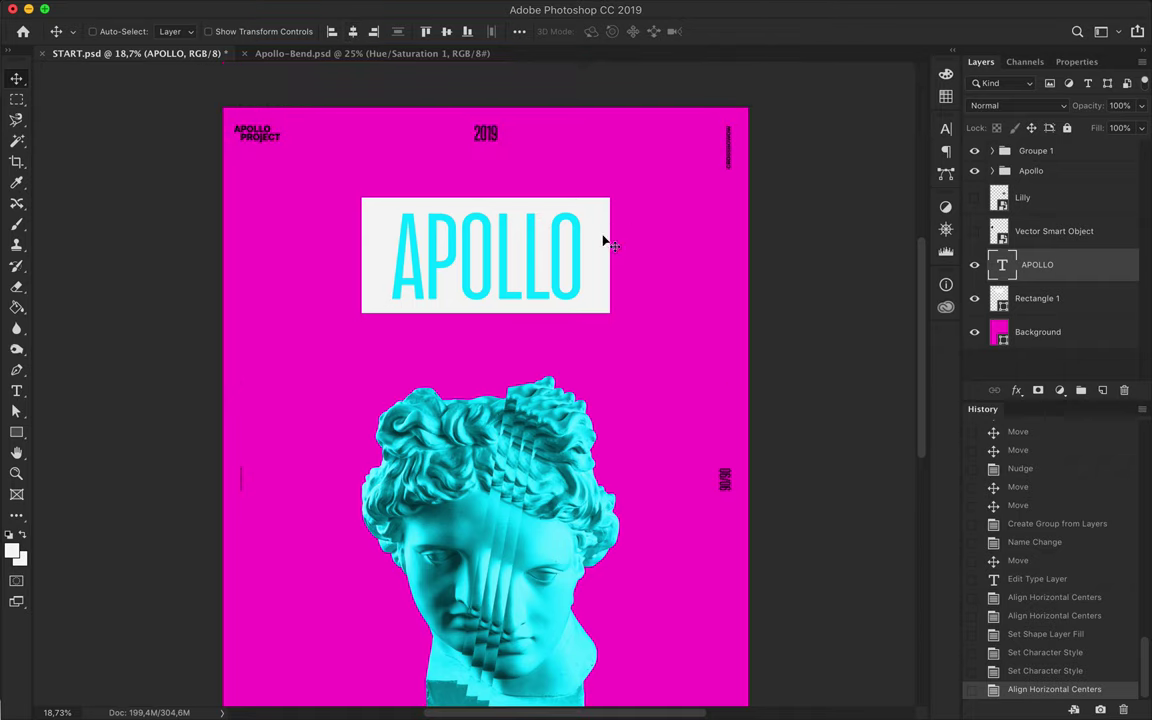
{"action": "left_click", "coordinate": [600, 240]}
{"action": "key", "text": "ctrl+t"}
{"action": "key", "text": "Return"}
{"action": "key", "text": "alt+shift+bracketright"}
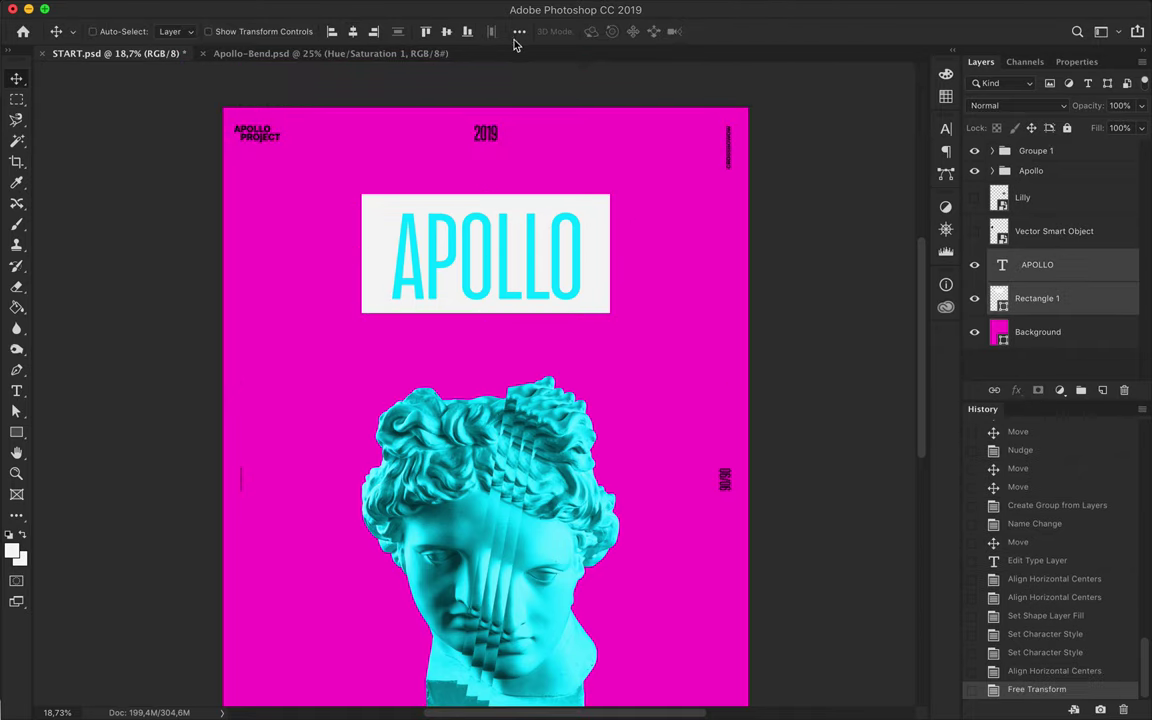
{"action": "left_click", "coordinate": [519, 31]}
{"action": "left_click", "coordinate": [470, 75]}
{"action": "left_click", "coordinate": [567, 75]}
Add the small caption 'DAILY POSTER DESIGN APOLLO 365°' as a new text layer.
{"action": "scroll", "coordinate": [650, 217], "scroll_direction": "down", "scroll_amount": 3}
{"action": "scroll", "coordinate": [604, 216], "scroll_direction": "up", "scroll_amount": 3}
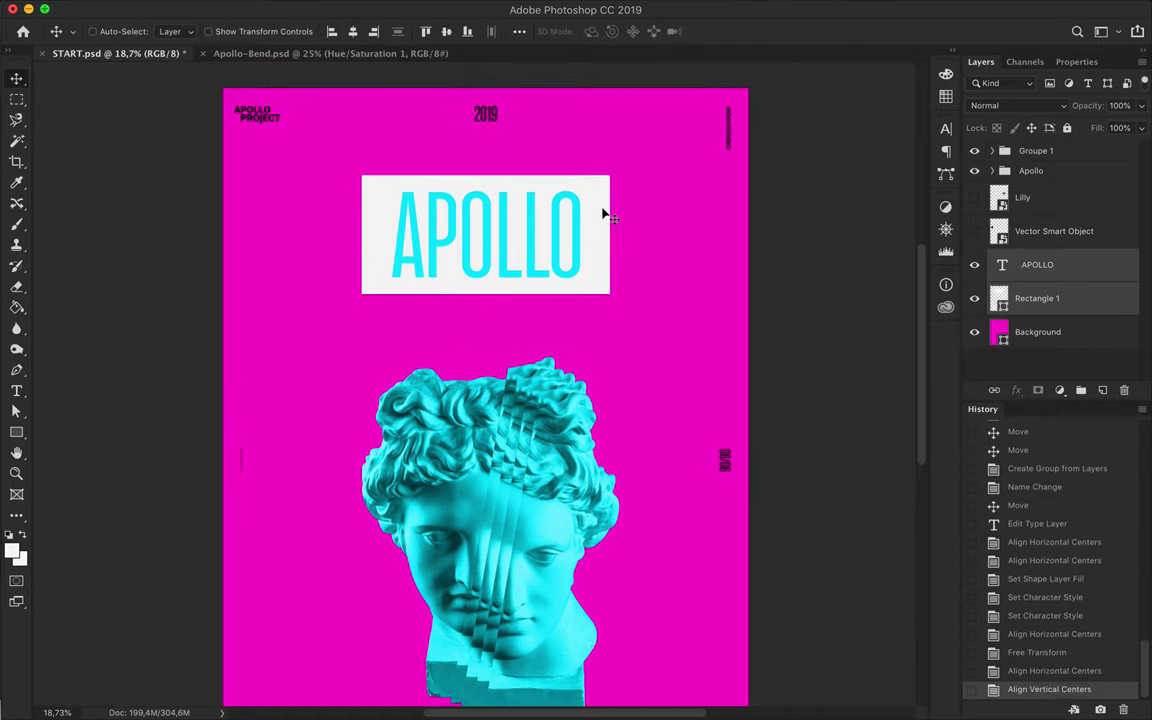
{"action": "scroll", "coordinate": [604, 216], "scroll_direction": "down", "scroll_amount": 2}
{"action": "scroll", "coordinate": [607, 216], "scroll_direction": "down", "scroll_amount": 1}
{"action": "scroll", "coordinate": [604, 216], "scroll_direction": "up", "scroll_amount": 1}
{"action": "key", "text": "t"}
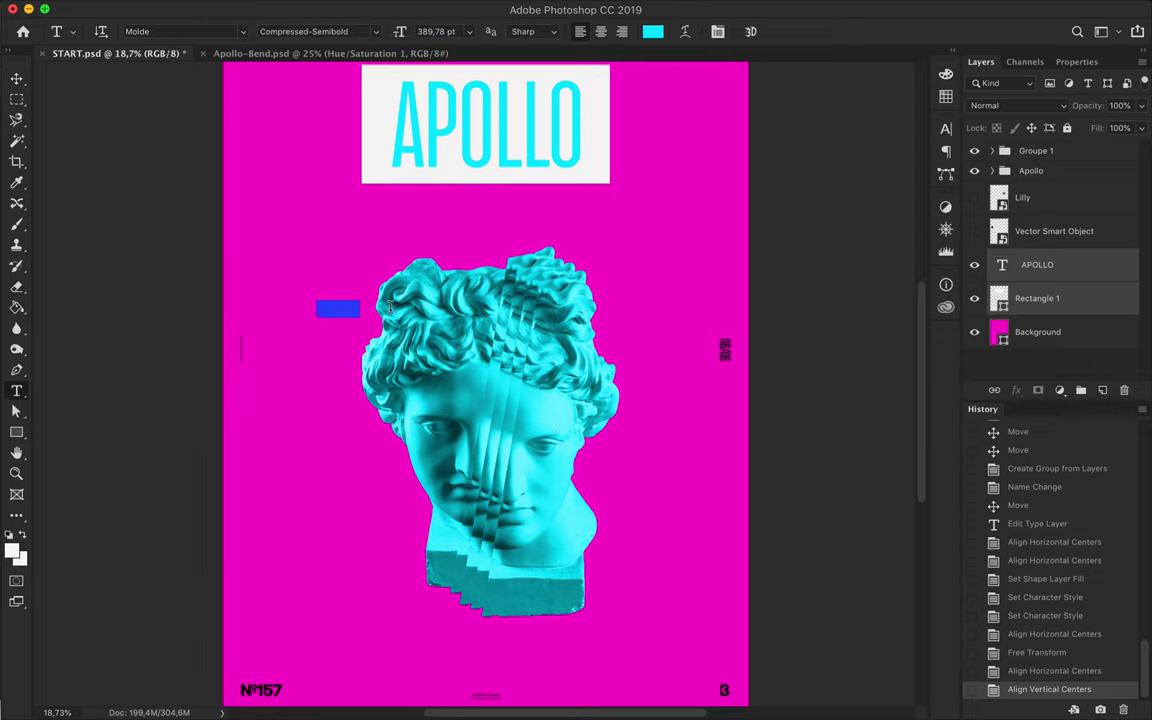
{"action": "type", "text": "DAILYBABY BORN DESIGN"}
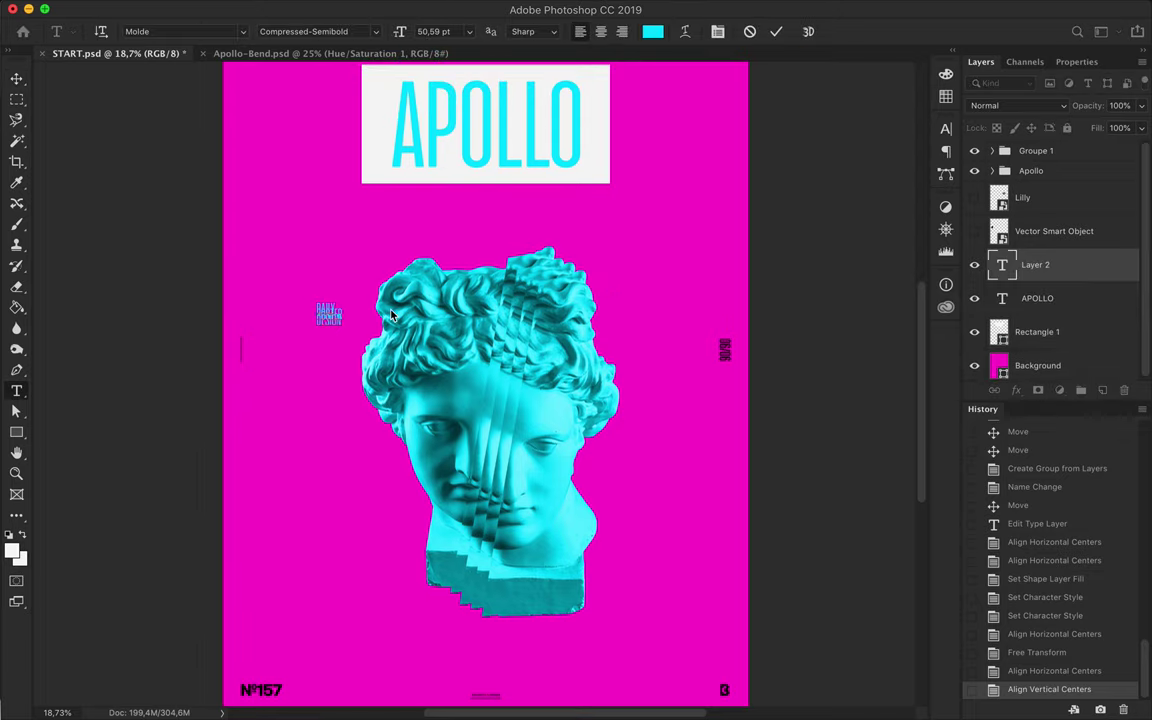
{"action": "type", "text": " APOLLO 365"}
{"action": "key", "text": "ctrl+Return"}
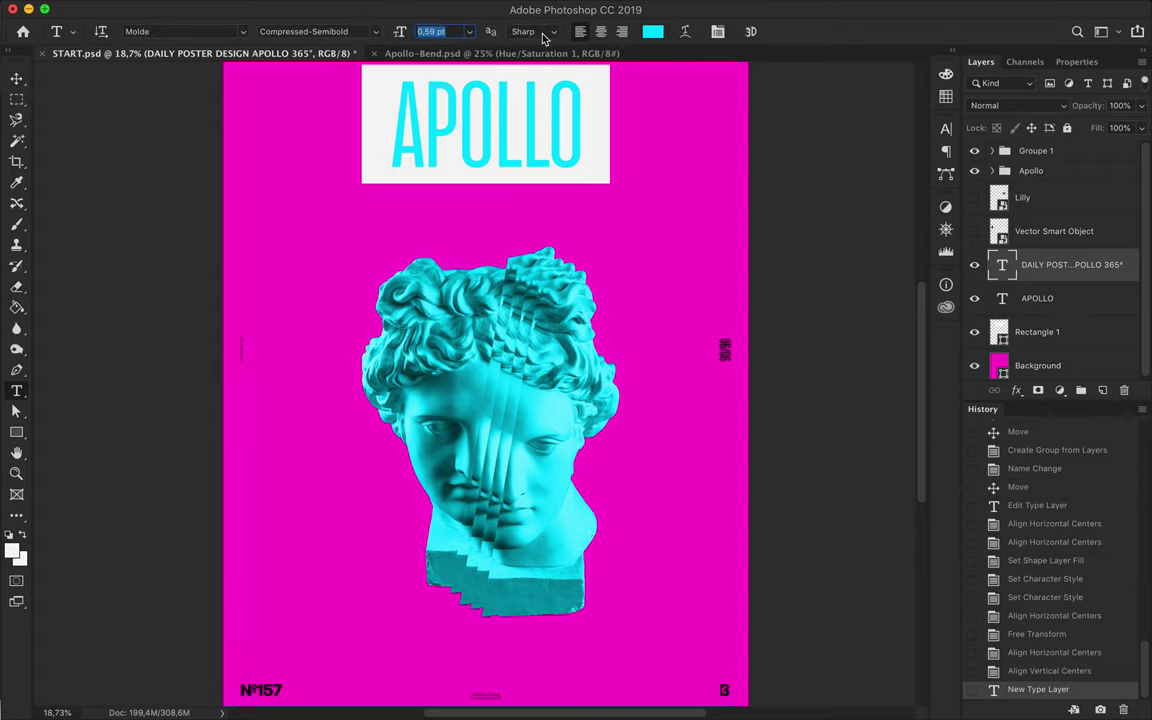
Set the caption to Medium weight and move it slightly down.
{"action": "left_click", "coordinate": [370, 31]}
{"action": "scroll", "coordinate": [330, 500], "scroll_direction": "down", "scroll_amount": 3}
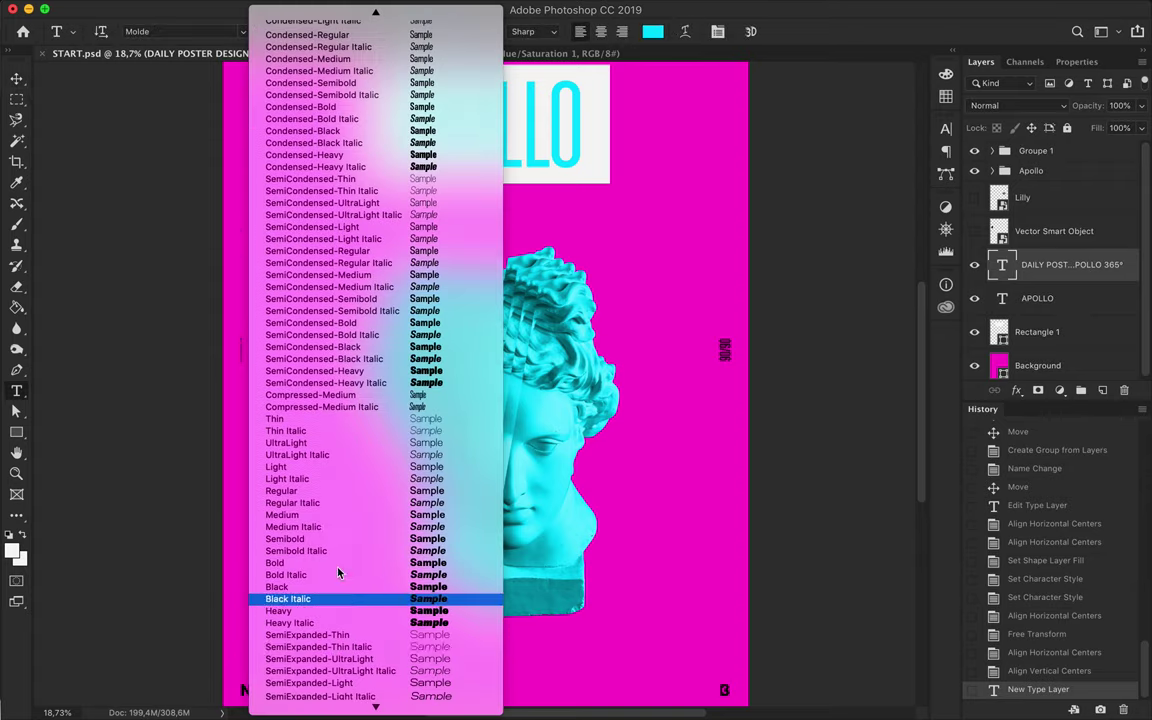
{"action": "left_click", "coordinate": [333, 514]}
{"action": "scroll", "coordinate": [356, 373], "scroll_direction": "up", "scroll_amount": 5}
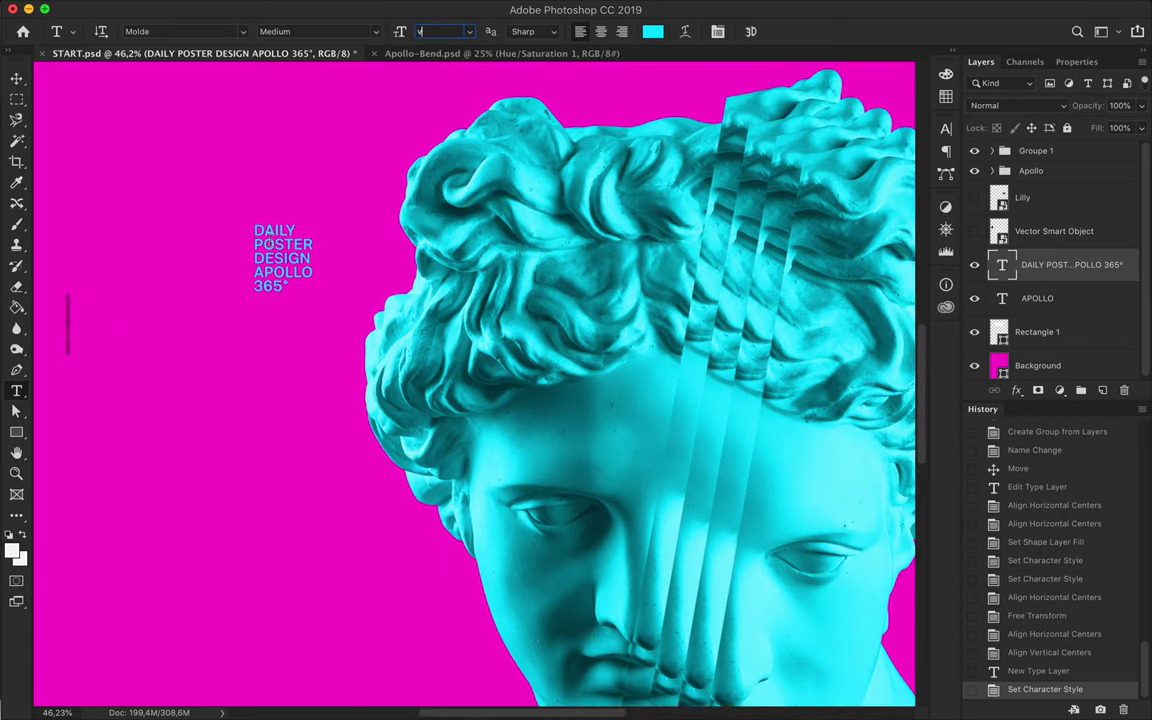
{"action": "key", "text": "v"}
{"action": "left_click_drag", "start_coordinate": [280, 250], "coordinate": [275, 326]}
Increase the caption's line spacing and place it on the grid left of the head.
{"action": "left_click", "coordinate": [943, 130]}
{"action": "key", "text": "Up"}
{"action": "key", "text": "ctrl+apostrophe"}
{"action": "mouse_move", "coordinate": [270, 320]}
{"action": "left_mouse_down"}
{"action": "mouse_move", "coordinate": [262, 330]}
{"action": "mouse_move", "coordinate": [290, 357]}
{"action": "left_mouse_up"}
{"action": "scroll", "coordinate": [288, 340], "scroll_direction": "down", "scroll_amount": 1}
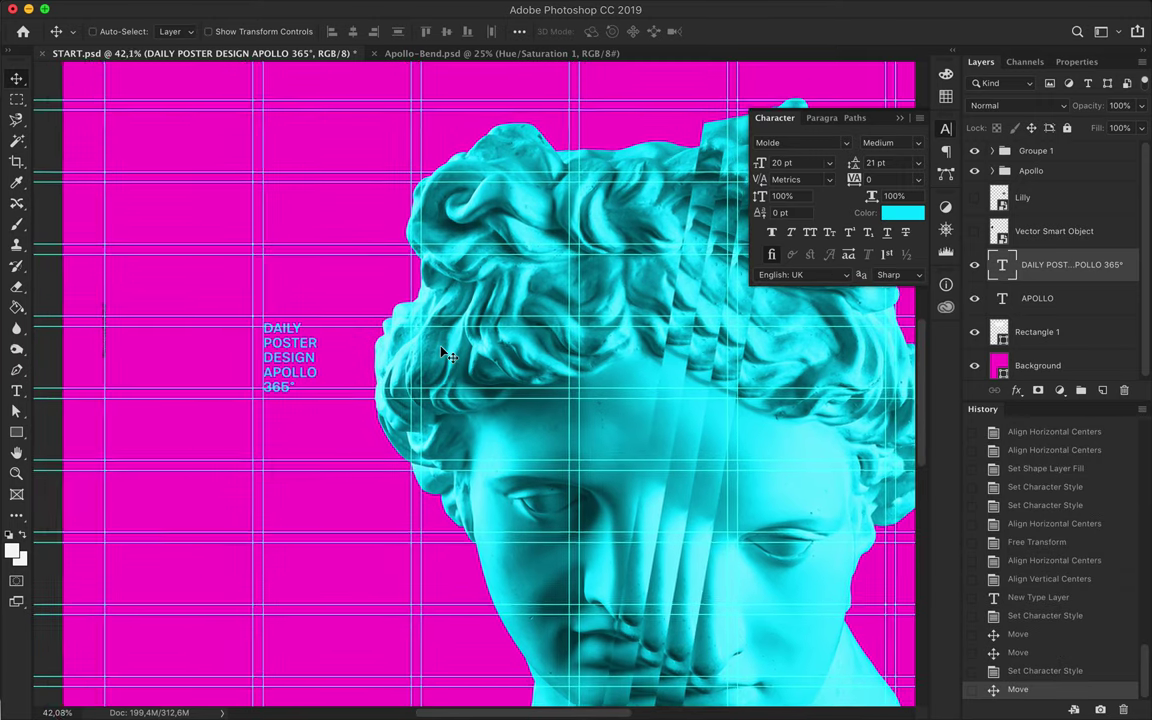
{"action": "scroll", "coordinate": [500, 350], "scroll_direction": "down", "scroll_amount": 5}
{"action": "scroll", "coordinate": [550, 320], "scroll_direction": "up", "scroll_amount": 2}
Shrink the APOLLO title and its box together from the top.
{"action": "left_click", "coordinate": [597, 295], "text": "ctrl"}
{"action": "key", "text": "ctrl+t"}
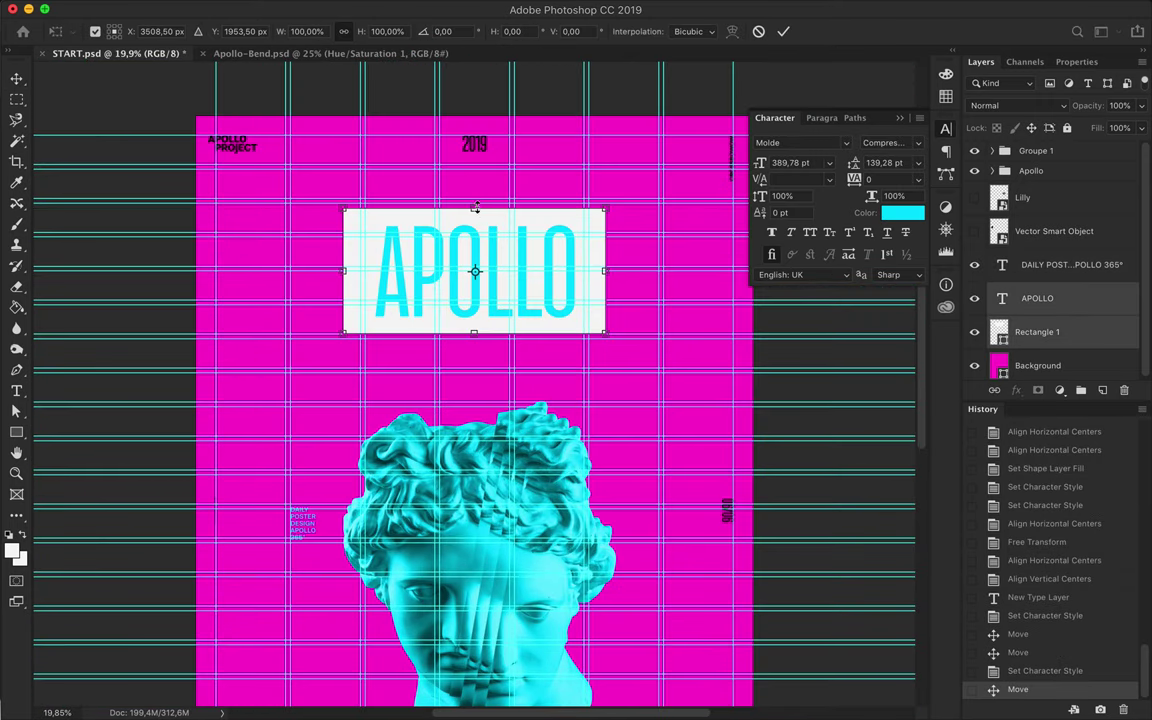
{"action": "left_click_drag", "start_coordinate": [474, 208], "coordinate": [475, 222]}
{"action": "key", "text": "Return"}
Start a new text line above the head for the FRENCH KINGS caption.
{"action": "scroll", "coordinate": [636, 262], "scroll_direction": "down", "scroll_amount": 5}
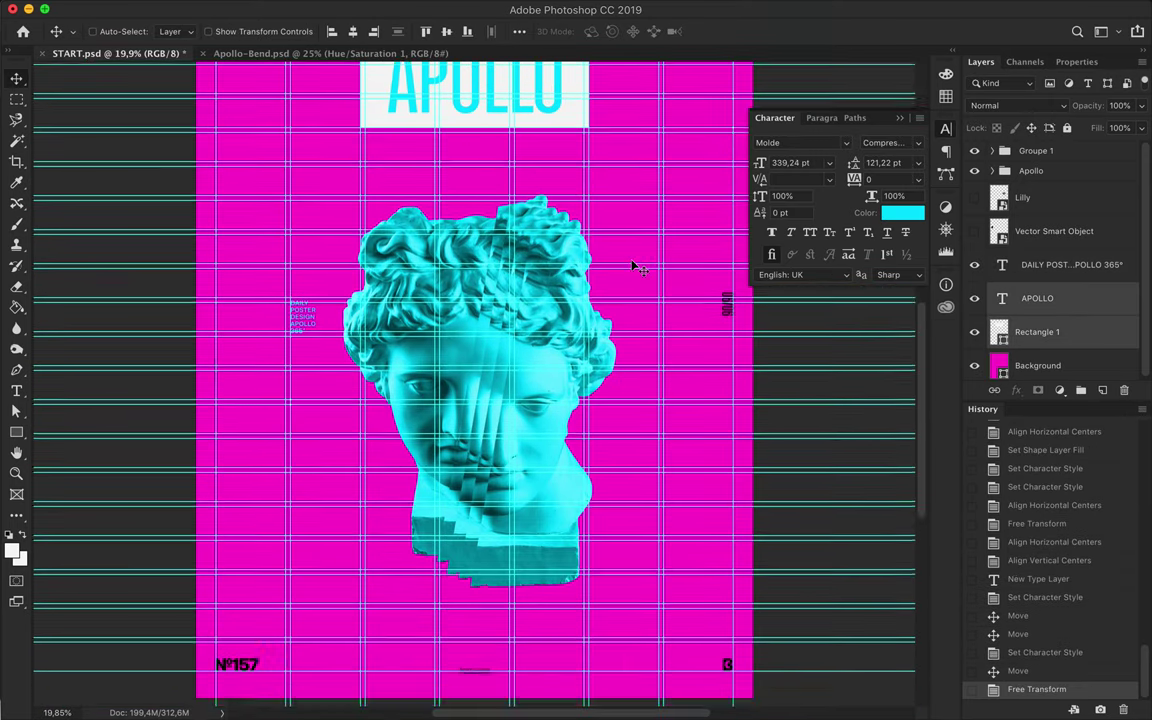
{"action": "key", "text": "t"}
{"action": "left_click", "coordinate": [294, 196]}
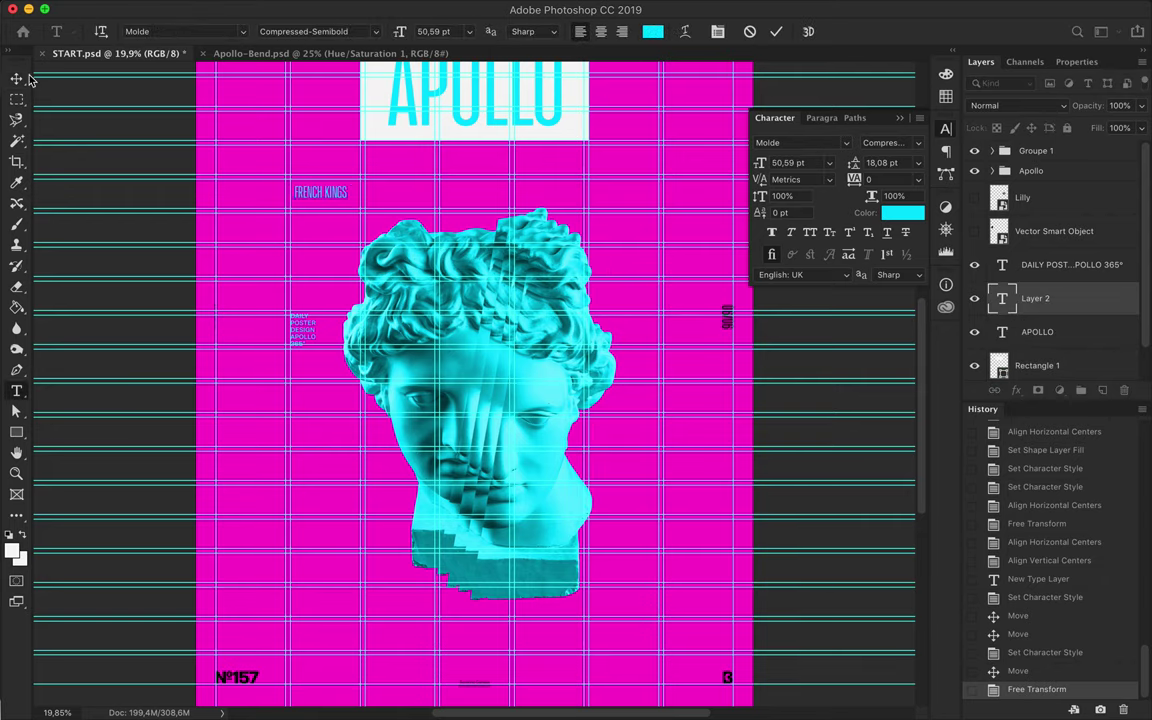
Commit the FRENCH KINGS text and set it to Medium weight.
{"action": "left_click", "coordinate": [16, 78]}
{"action": "double_click", "coordinate": [322, 192]}
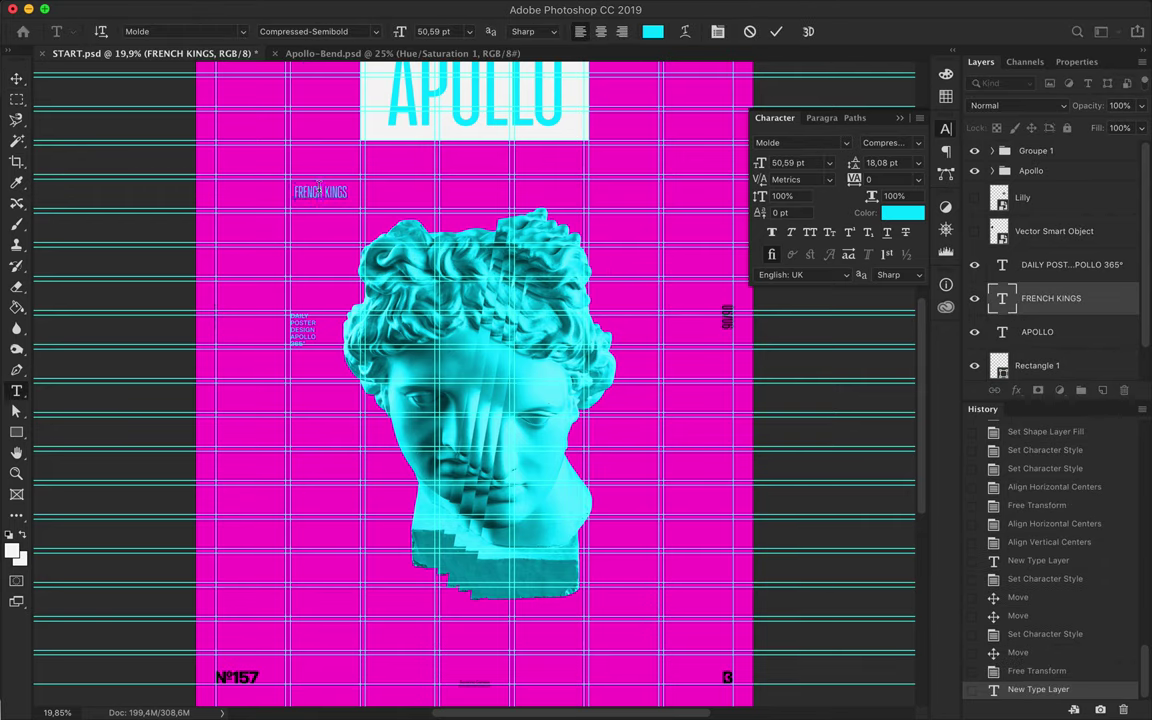
{"action": "left_click", "coordinate": [316, 31]}
{"action": "scroll", "coordinate": [340, 180], "scroll_direction": "down", "scroll_amount": 5}
{"action": "scroll", "coordinate": [340, 180], "scroll_direction": "down", "scroll_amount": 5}
{"action": "left_click", "coordinate": [290, 382]}
Enlarge FRENCH KINGS, convert it to a smart object, and scale it up further.
{"action": "key", "text": "ctrl+t"}
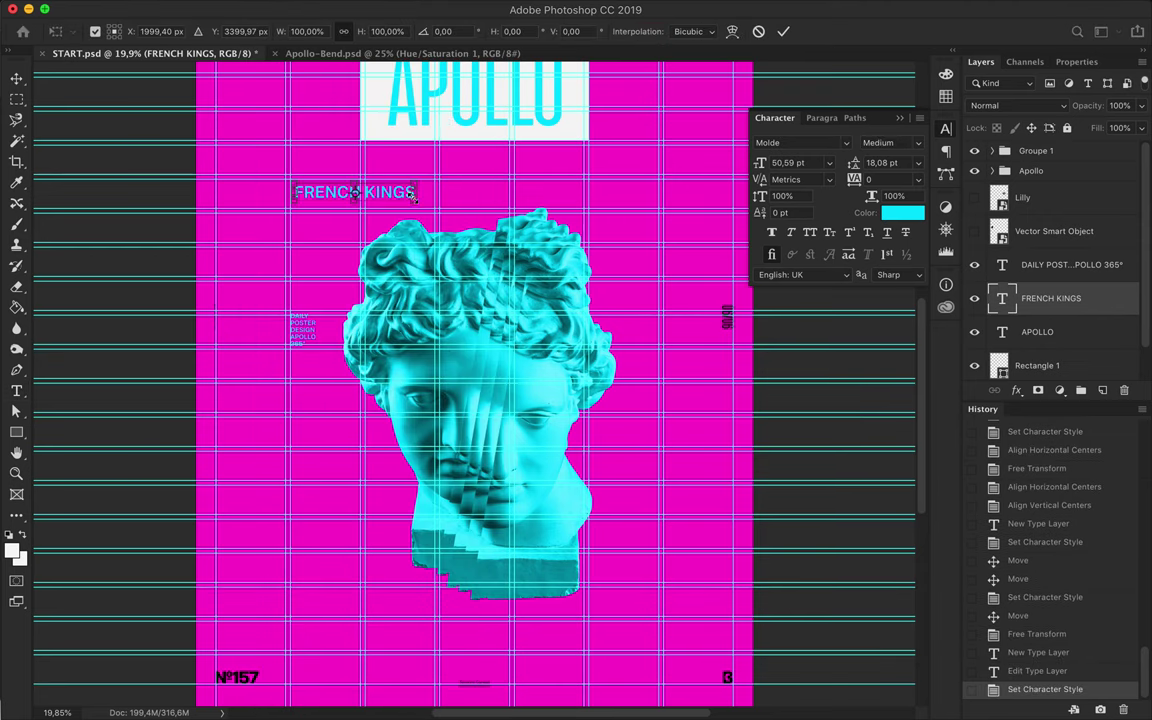
{"action": "left_click_drag", "start_coordinate": [418, 200], "coordinate": [493, 222]}
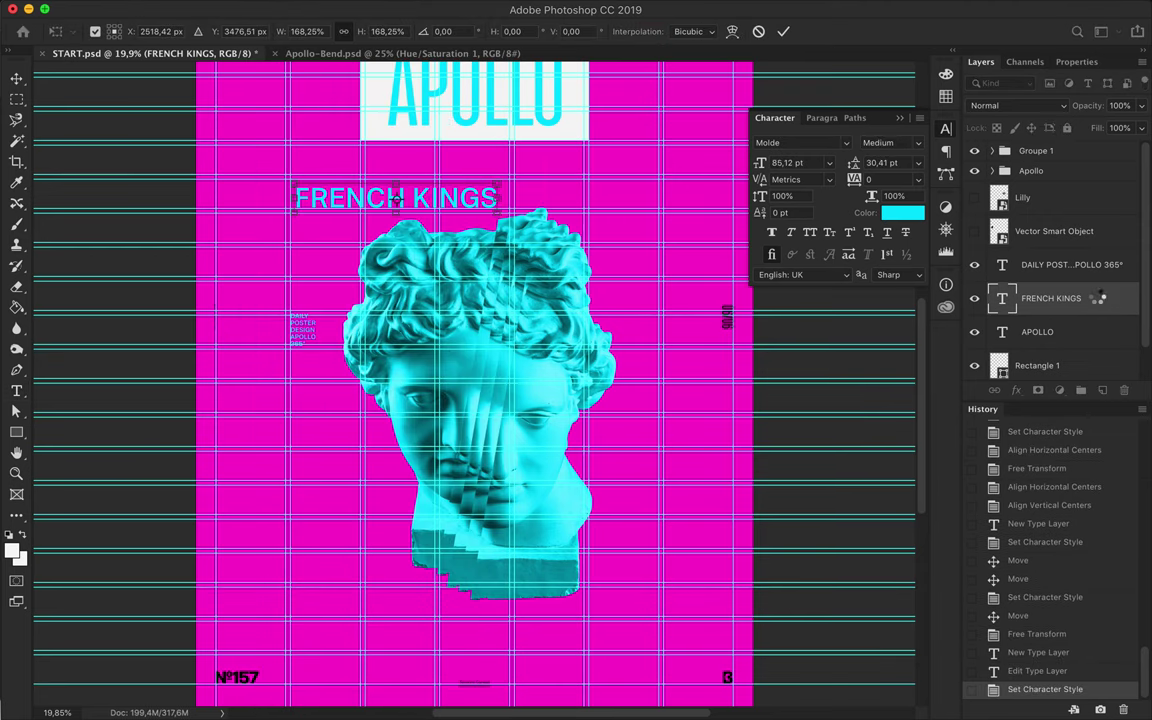
{"action": "right_click", "coordinate": [1097, 298]}
{"action": "left_click", "coordinate": [960, 484]}
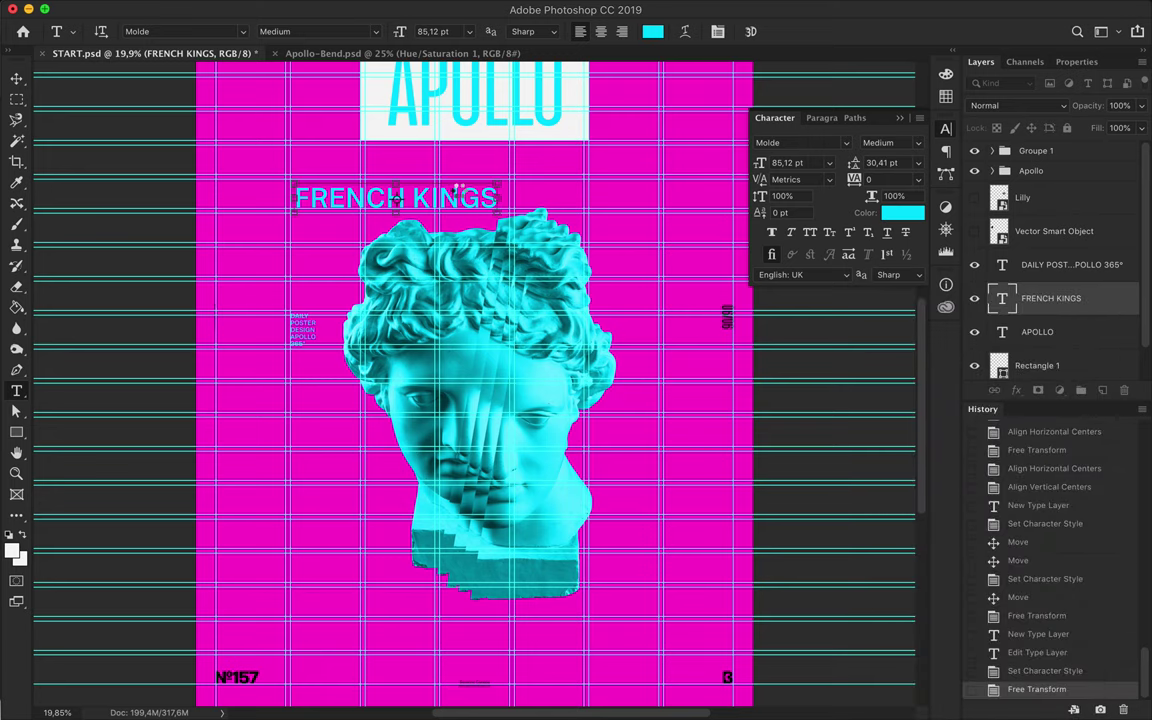
{"action": "scroll", "coordinate": [448, 184], "scroll_direction": "up", "scroll_amount": 3}
{"action": "key", "text": "ctrl+t"}
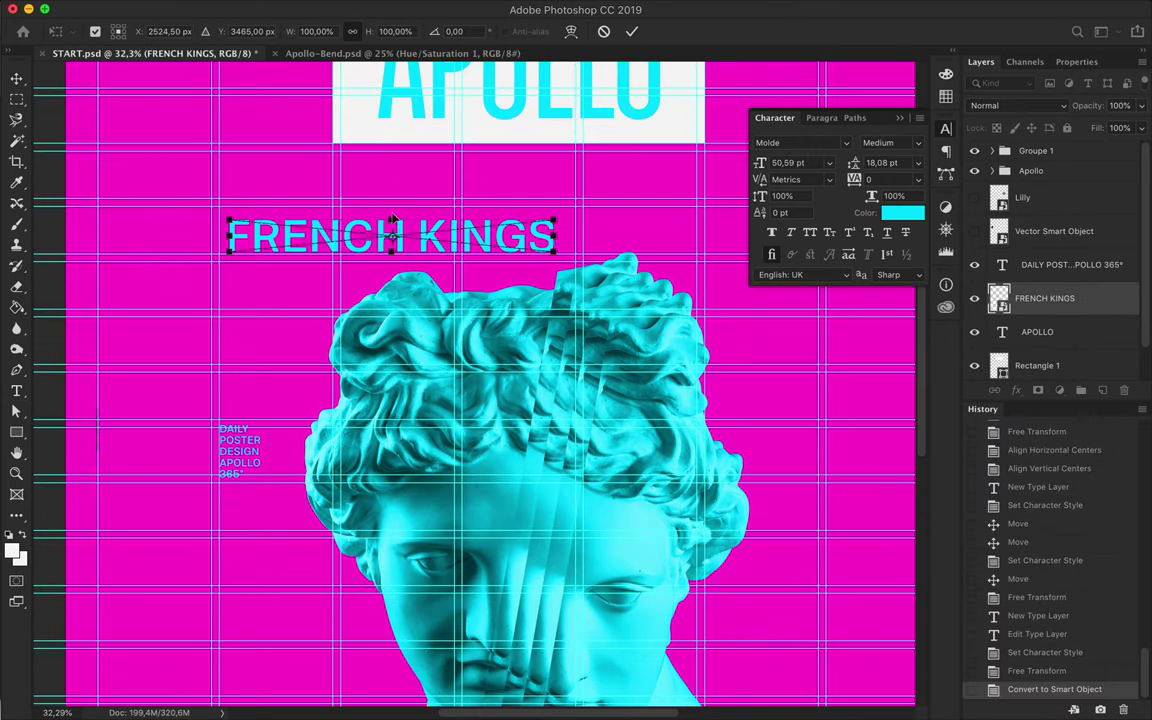
{"action": "left_click_drag", "start_coordinate": [370, 214], "coordinate": [390, 207]}
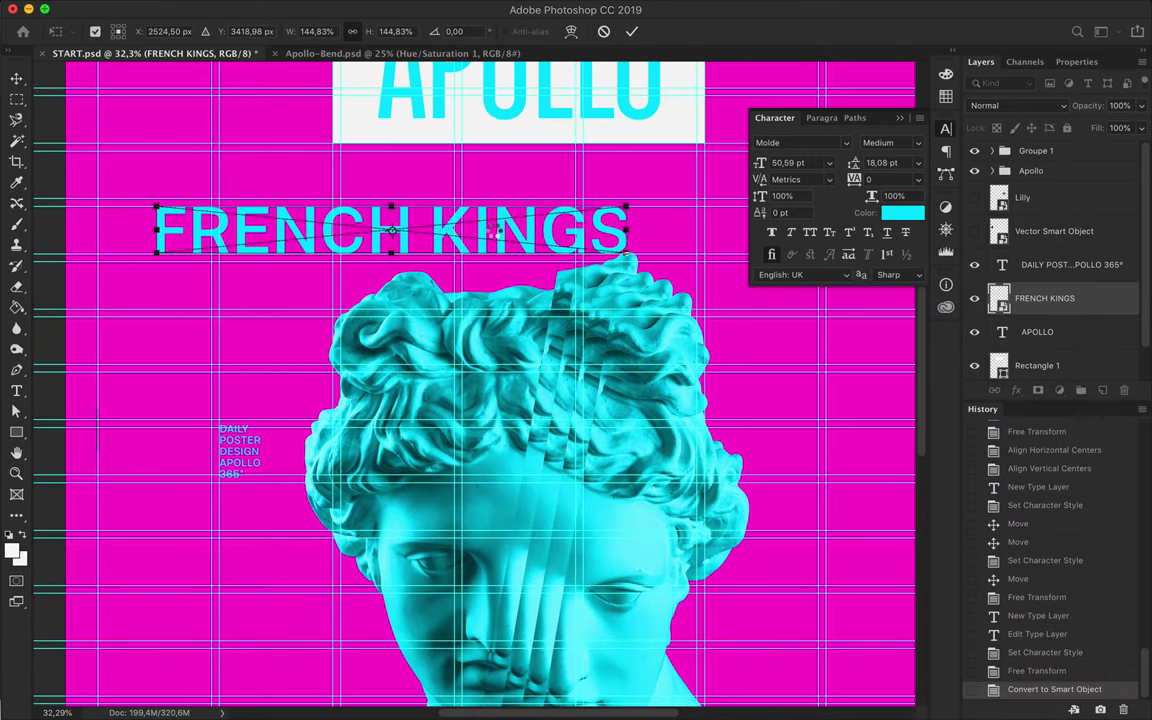
{"action": "key", "text": "Return"}
Try placing FRENCH KINGS below APOLLO, then step back to the editable text.
{"action": "scroll", "coordinate": [474, 165], "scroll_direction": "down", "scroll_amount": 3}
{"action": "left_click_drag", "start_coordinate": [415, 231], "coordinate": [699, 297]}
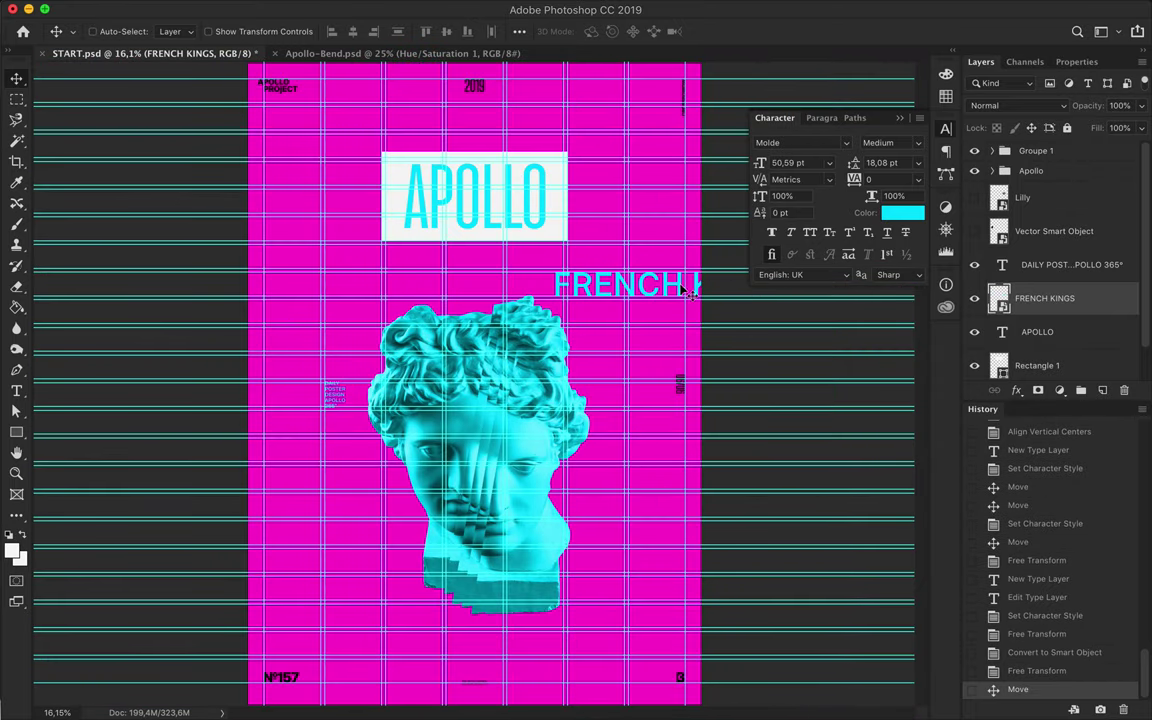
{"action": "mouse_move", "coordinate": [690, 290]}
{"action": "left_mouse_down"}
{"action": "mouse_move", "coordinate": [560, 290]}
{"action": "mouse_move", "coordinate": [636, 290]}
{"action": "left_mouse_up"}
{"action": "key", "text": "ctrl+alt+z"}
{"action": "key", "text": "ctrl+alt+z"}
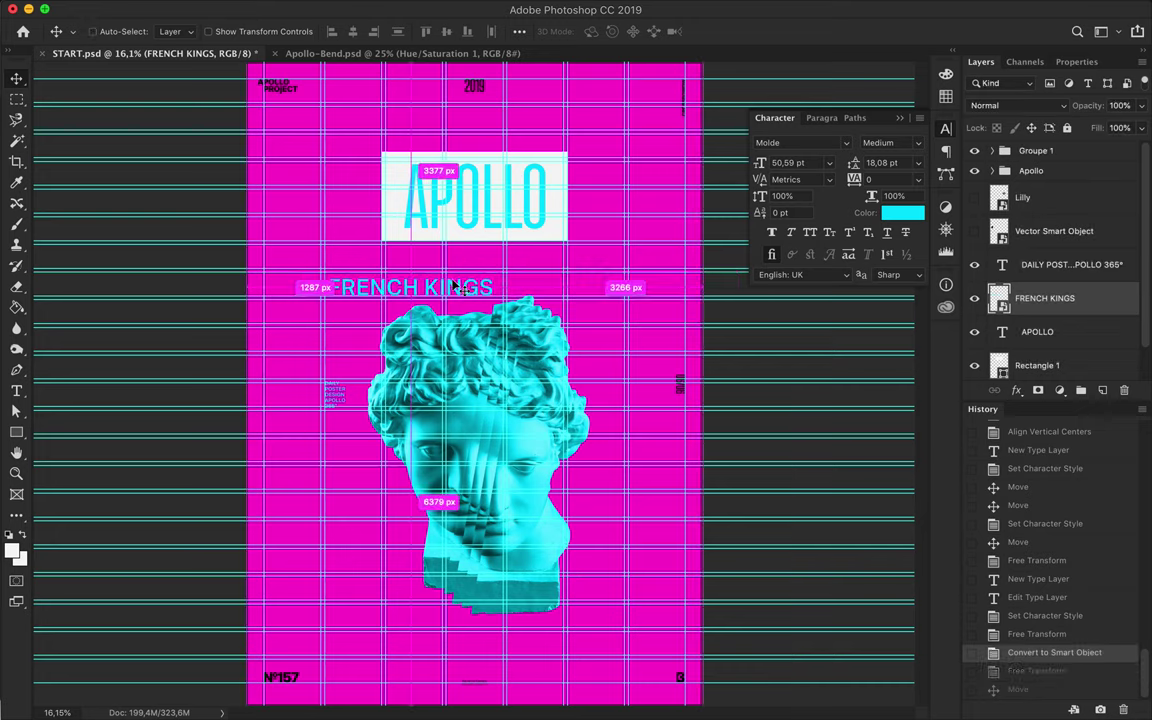
{"action": "key", "text": "t"}
{"action": "left_click", "coordinate": [450, 287]}
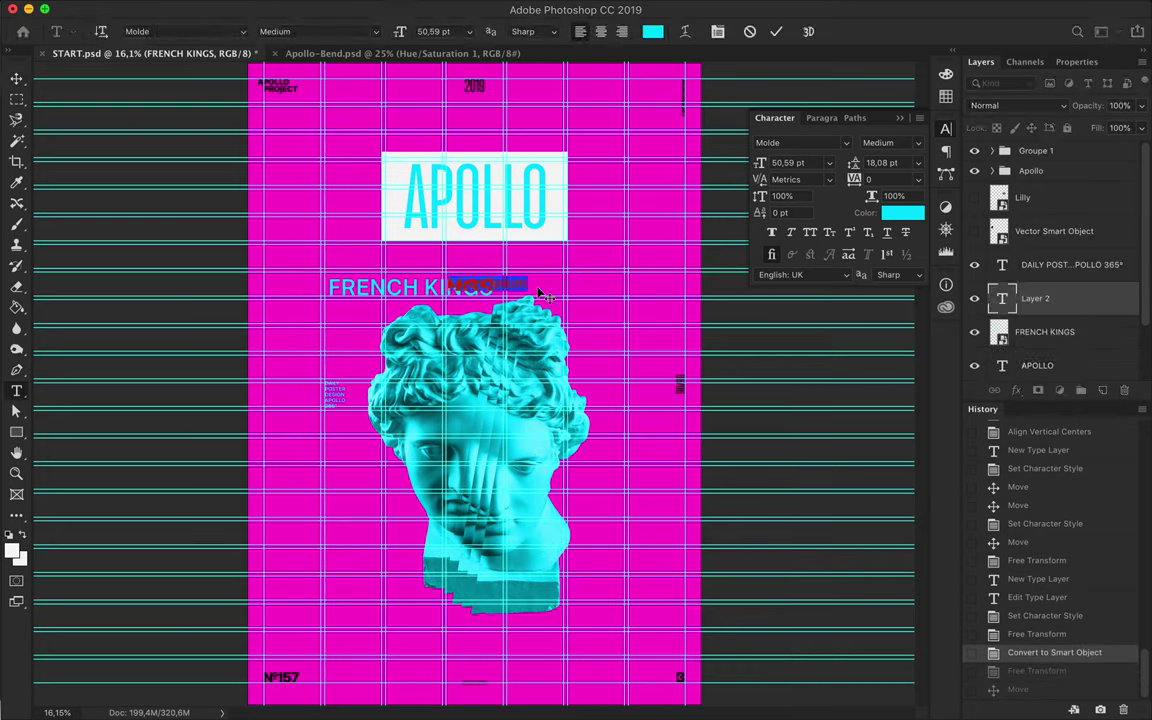
{"action": "key", "text": "ctrl+Return"}
{"action": "key", "text": "ctrl+alt+z"}
{"action": "key", "text": "ctrl+alt+z"}
{"action": "key", "text": "ctrl+alt+z"}
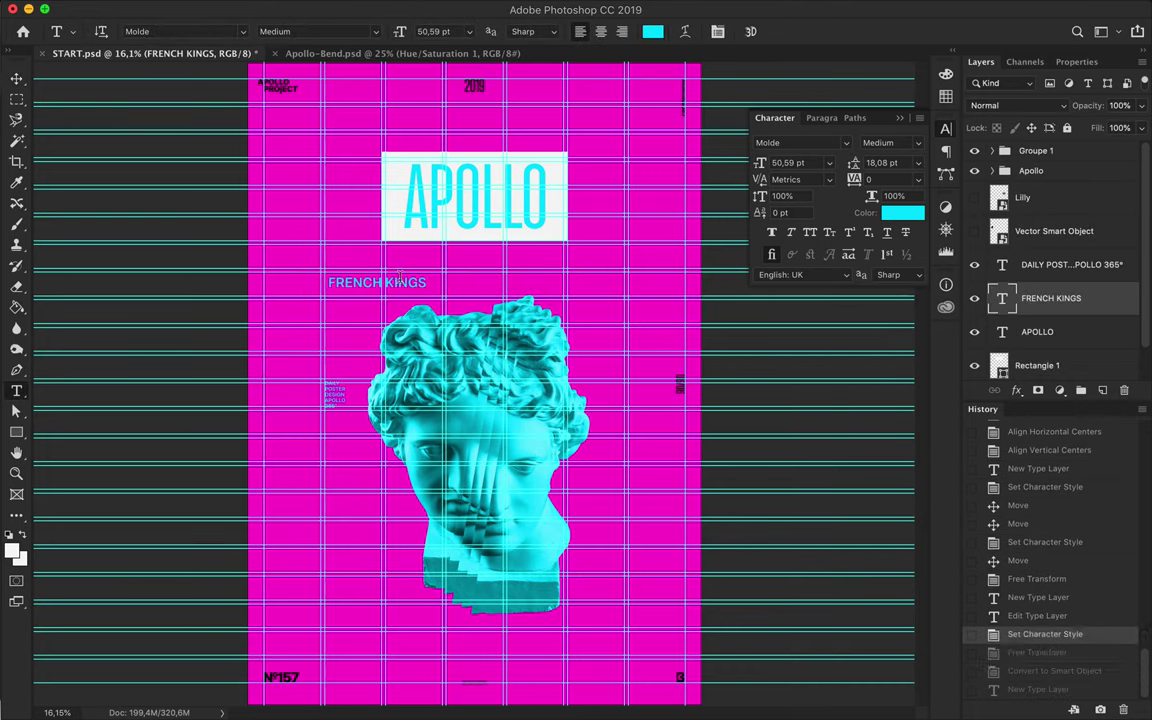
Scale FRENCH KINGS up proportionally so it spans above the head.
{"action": "key", "text": "ctrl+t"}
{"action": "mouse_move", "coordinate": [428, 285]}
{"action": "left_mouse_down"}
{"action": "mouse_move", "coordinate": [470, 299]}
{"action": "mouse_move", "coordinate": [505, 261]}
{"action": "mouse_move", "coordinate": [504, 287]}
{"action": "mouse_move", "coordinate": [538, 294]}
{"action": "left_mouse_up"}
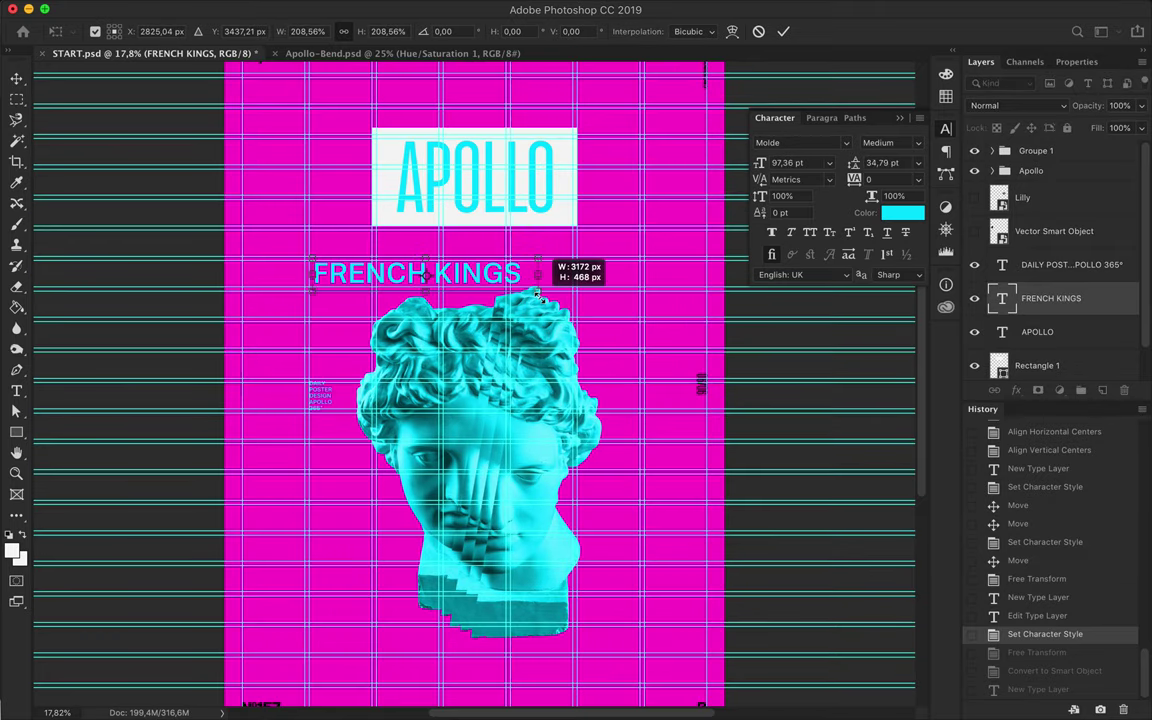
{"action": "scroll", "coordinate": [537, 293], "scroll_direction": "up", "scroll_amount": 3}
{"action": "left_click_drag", "start_coordinate": [406, 200], "coordinate": [406, 193]}
{"action": "left_click_drag", "start_coordinate": [402, 247], "coordinate": [401, 262]}
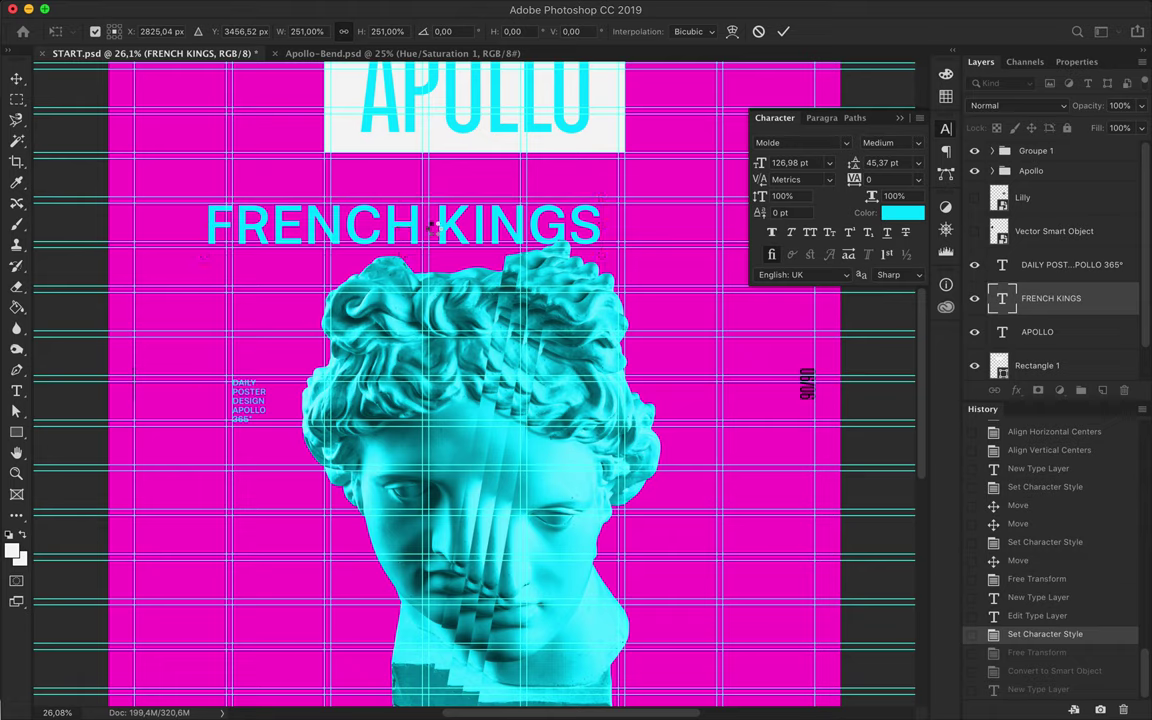
{"action": "key", "text": "Return"}
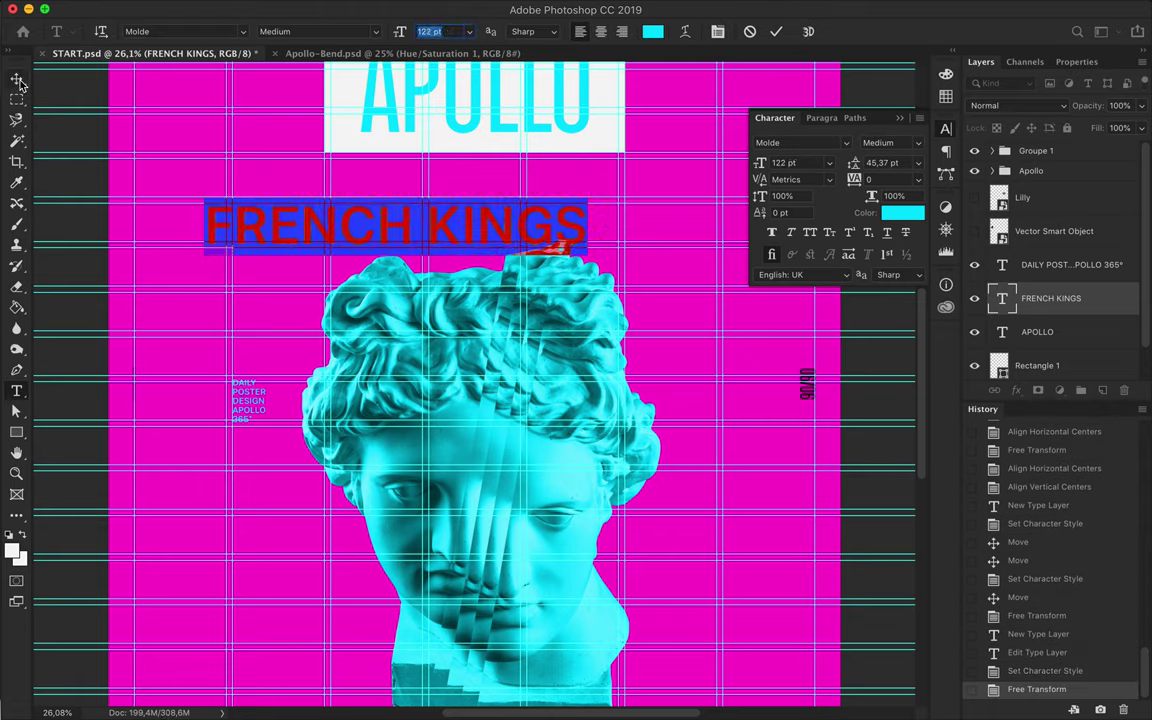
Widen the FRENCH letter gaps with kerning 540 and 1110, breaking KINGS onto a second line.
{"action": "key", "text": "ctrl+Return"}
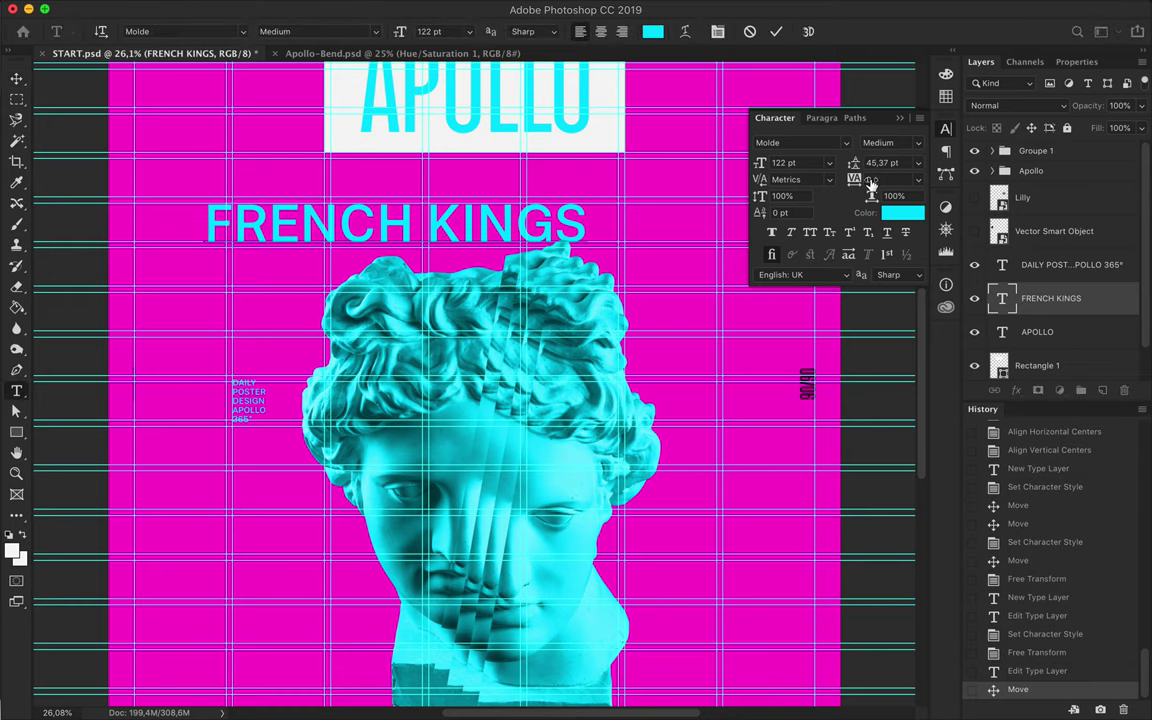
{"action": "type", "text": "0"}
{"action": "left_click", "coordinate": [763, 181]}
{"action": "type", "text": "540"}
{"action": "key", "text": "Return"}
{"action": "type", "text": "1110"}
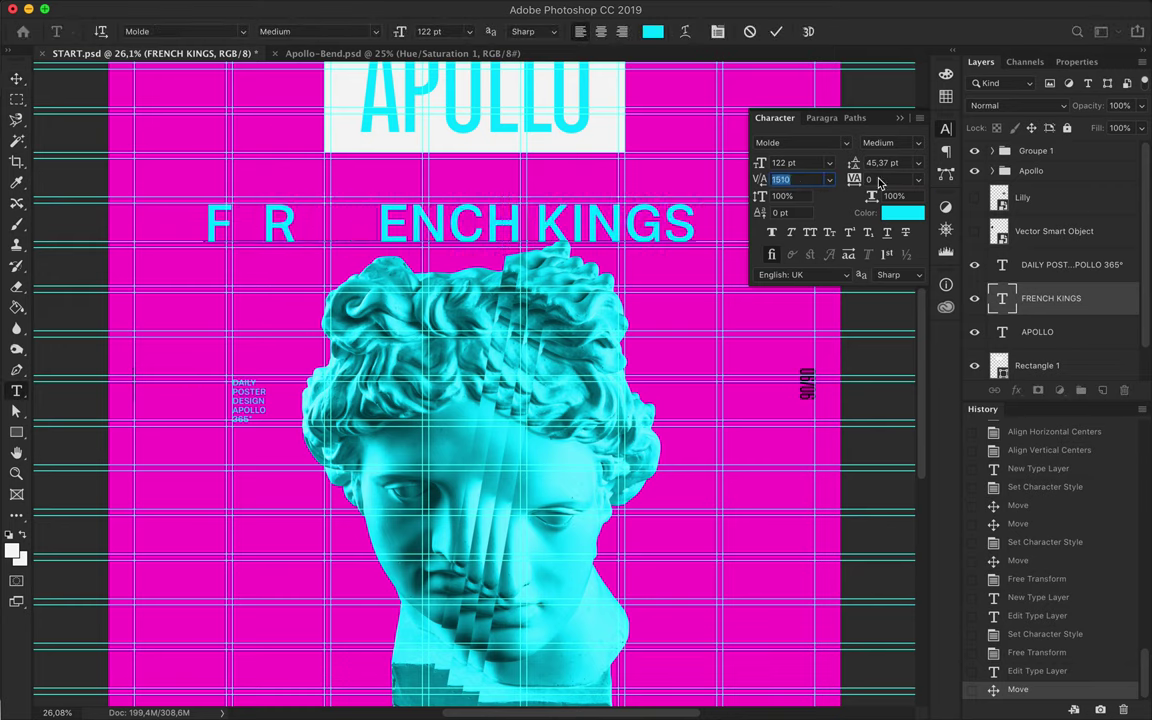
{"action": "key", "text": "Return"}
{"action": "left_click_drag", "start_coordinate": [760, 181], "coordinate": [802, 177]}
{"action": "left_click_drag", "start_coordinate": [883, 180], "coordinate": [896, 180]}
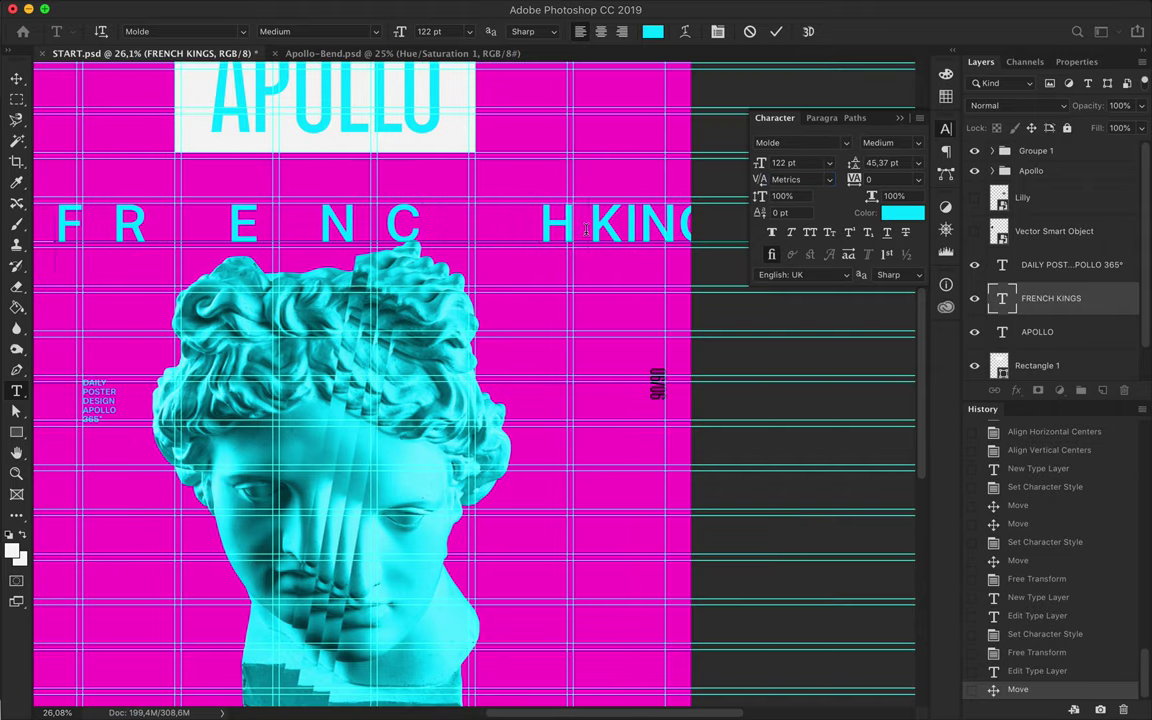
{"action": "key", "text": "Return"}
Duplicate the line below, kern after K by 500, and shift FRENCH left and KINGS right.
{"action": "left_click", "coordinate": [138, 238]}
{"action": "left_click_drag", "start_coordinate": [136, 224], "coordinate": [133, 268]}
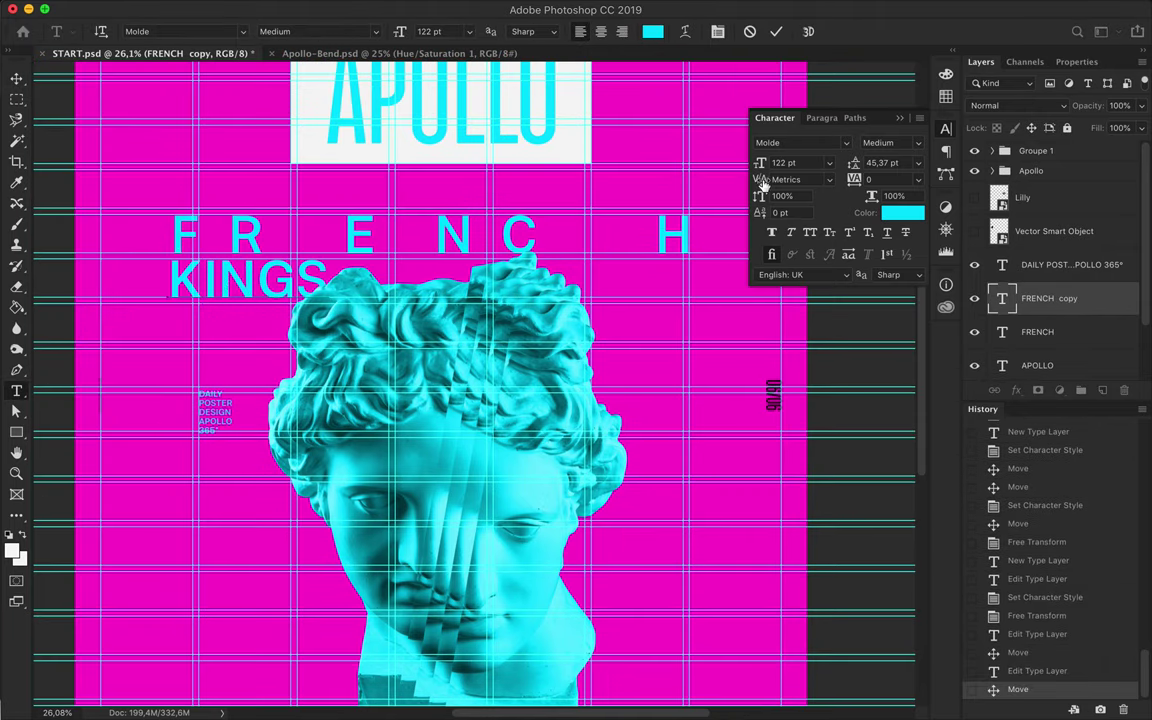
{"action": "type", "text": "500"}
{"action": "type", "text": "KINGS"}
{"action": "key", "text": "Return"}
{"action": "left_click", "coordinate": [16, 78]}
{"action": "left_click_drag", "start_coordinate": [171, 222], "coordinate": [76, 243]}
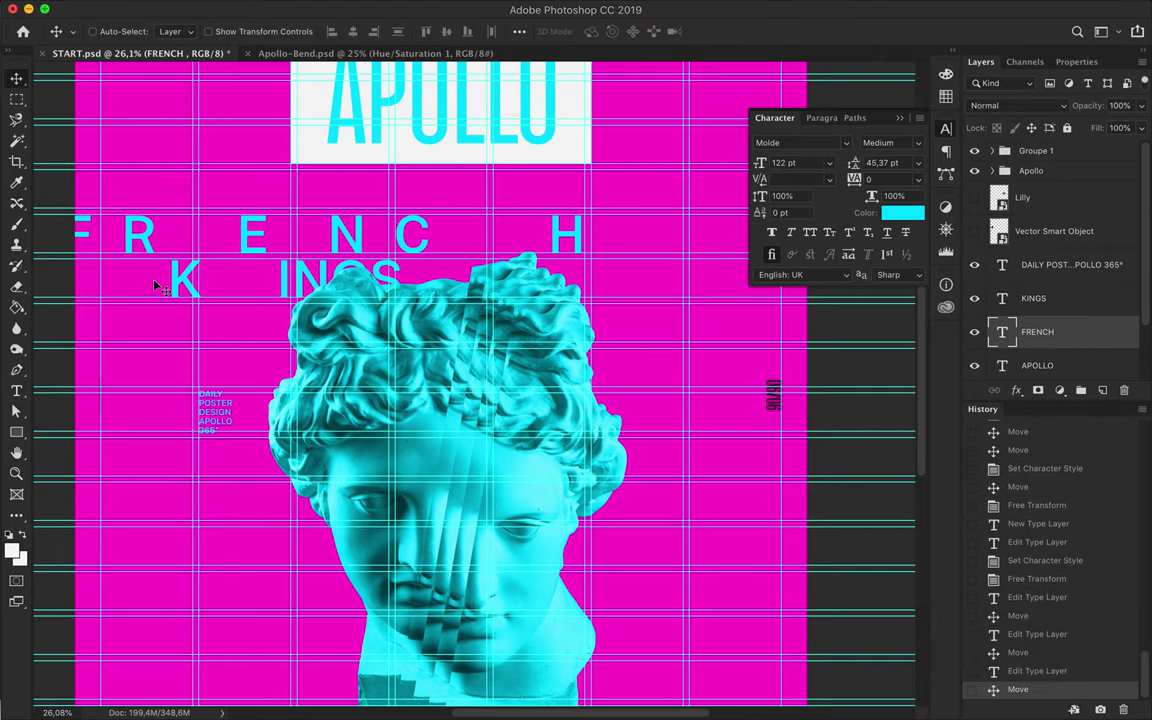
{"action": "left_click_drag", "start_coordinate": [157, 285], "coordinate": [622, 285]}
Spread the KINGS letters wider apart and reposition the line at the left.
{"action": "scroll", "coordinate": [499, 283], "scroll_direction": "right", "scroll_amount": 5}
{"action": "double_click", "coordinate": [499, 283]}
{"action": "left_click_drag", "start_coordinate": [761, 179], "coordinate": [803, 180]}
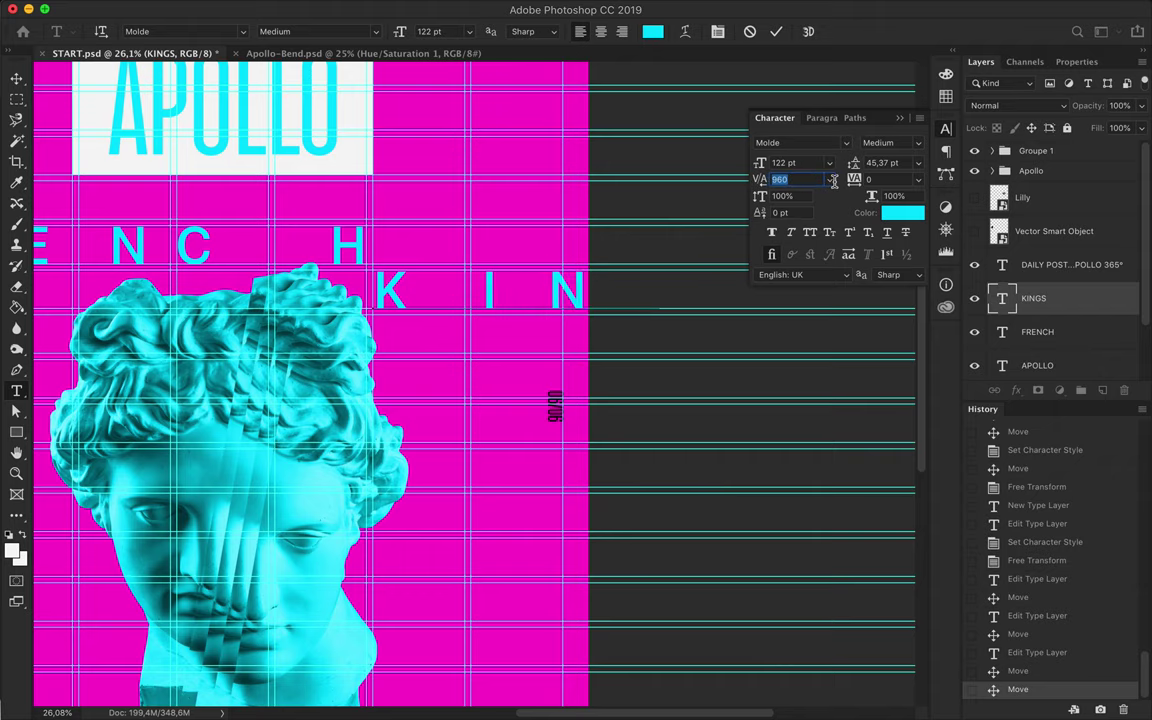
{"action": "key", "text": "Escape"}
{"action": "key", "text": "v"}
{"action": "scroll", "coordinate": [507, 300], "scroll_direction": "left", "scroll_amount": 5}
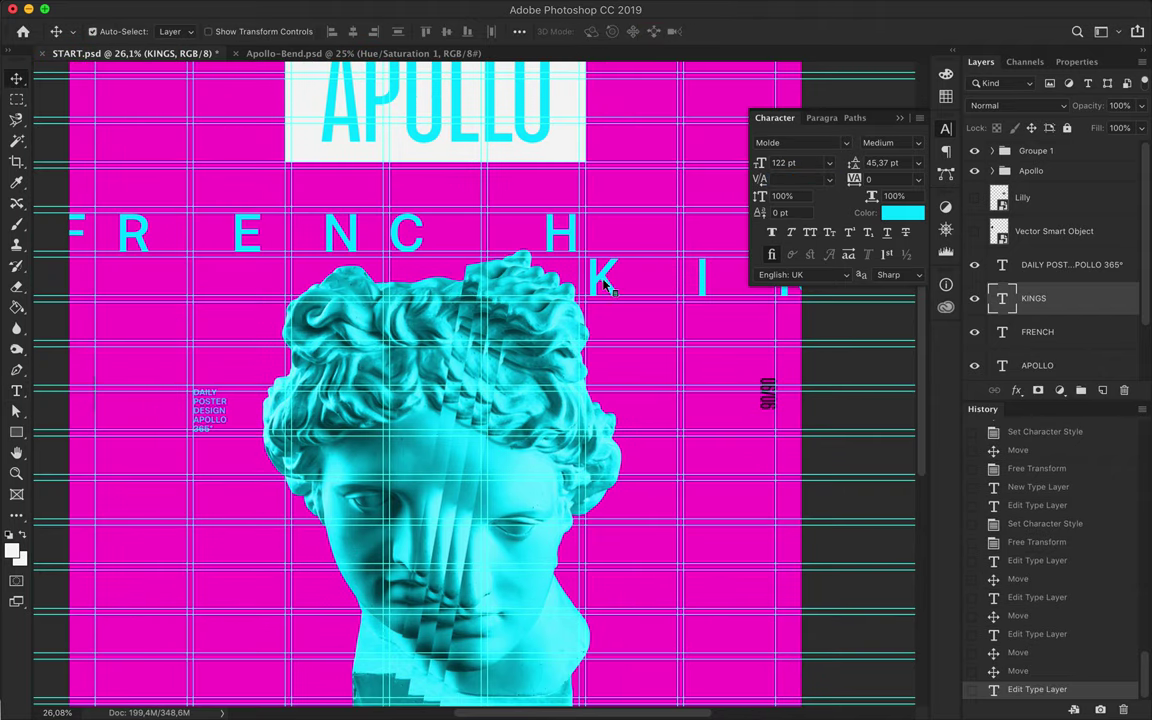
{"action": "mouse_move", "coordinate": [659, 268]}
{"action": "left_mouse_down"}
{"action": "mouse_move", "coordinate": [153, 313]}
{"action": "mouse_move", "coordinate": [128, 328]}
{"action": "left_mouse_up"}
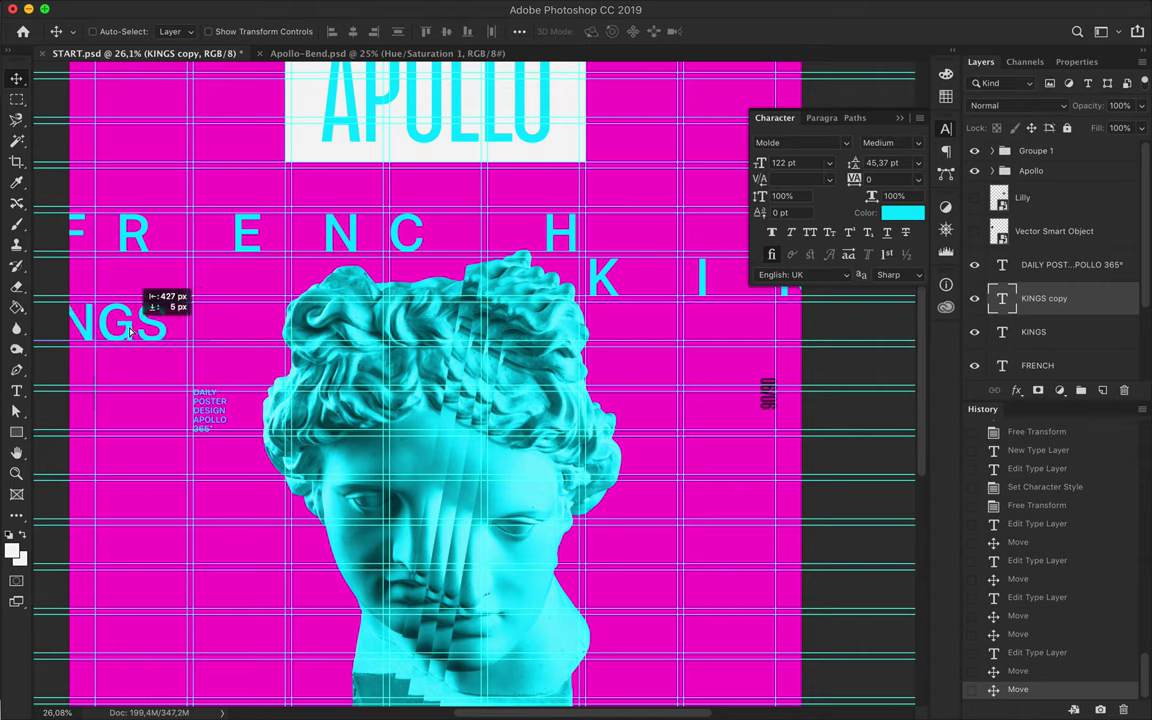
{"action": "key", "text": "t"}
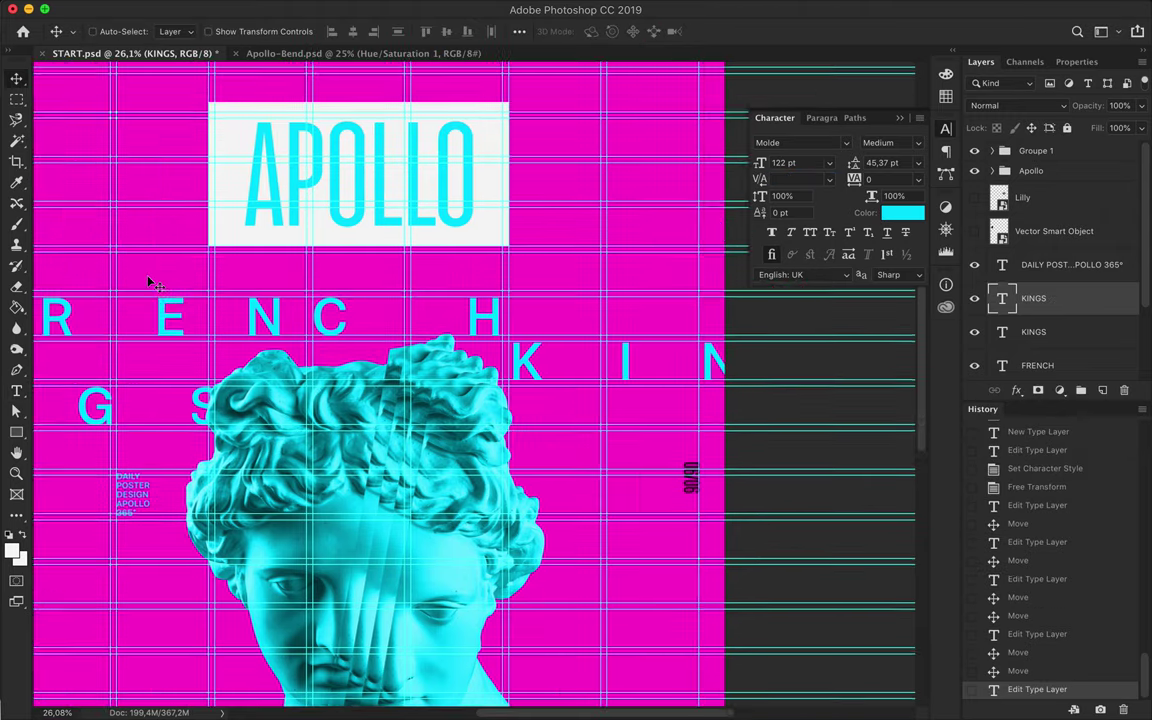
Zoom out and move the second KINGS line to the bottom of the poster.
{"action": "scroll", "coordinate": [160, 272], "scroll_direction": "up", "scroll_amount": 3}
{"action": "key", "text": "ctrl+semicolon"}
{"action": "scroll", "coordinate": [160, 272], "scroll_direction": "up", "scroll_amount": 2}
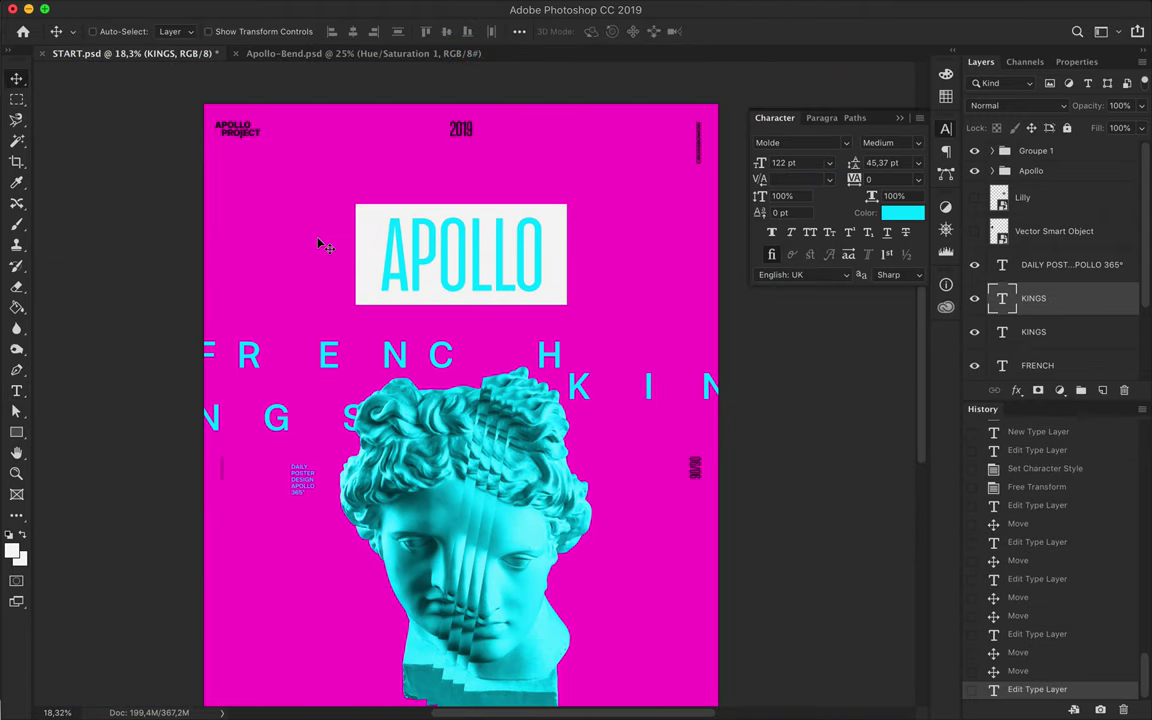
{"action": "left_click_drag", "start_coordinate": [270, 243], "coordinate": [270, 572]}
Duplicate FRENCH to the upper right edge and save the poster.
{"action": "scroll", "coordinate": [270, 572], "scroll_direction": "up", "scroll_amount": 2}
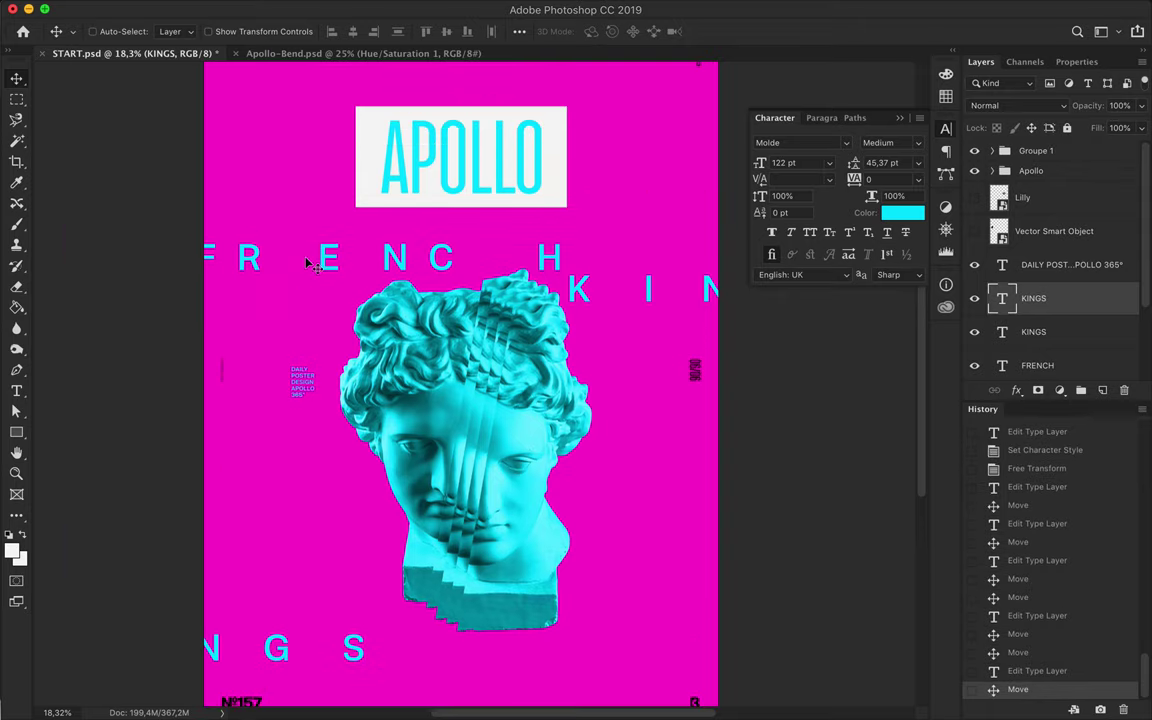
{"action": "left_click", "coordinate": [247, 260]}
{"action": "left_click_drag", "start_coordinate": [667, 221], "coordinate": [670, 214]}
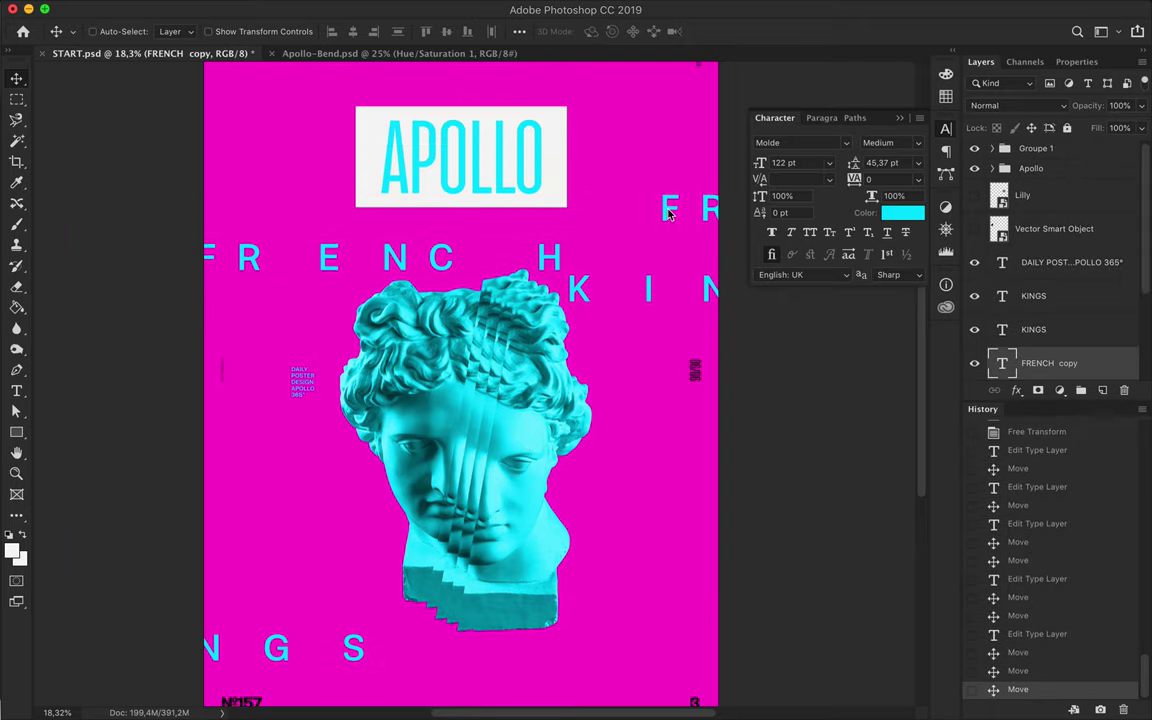
{"action": "scroll", "coordinate": [603, 240], "scroll_direction": "up", "scroll_amount": 2}
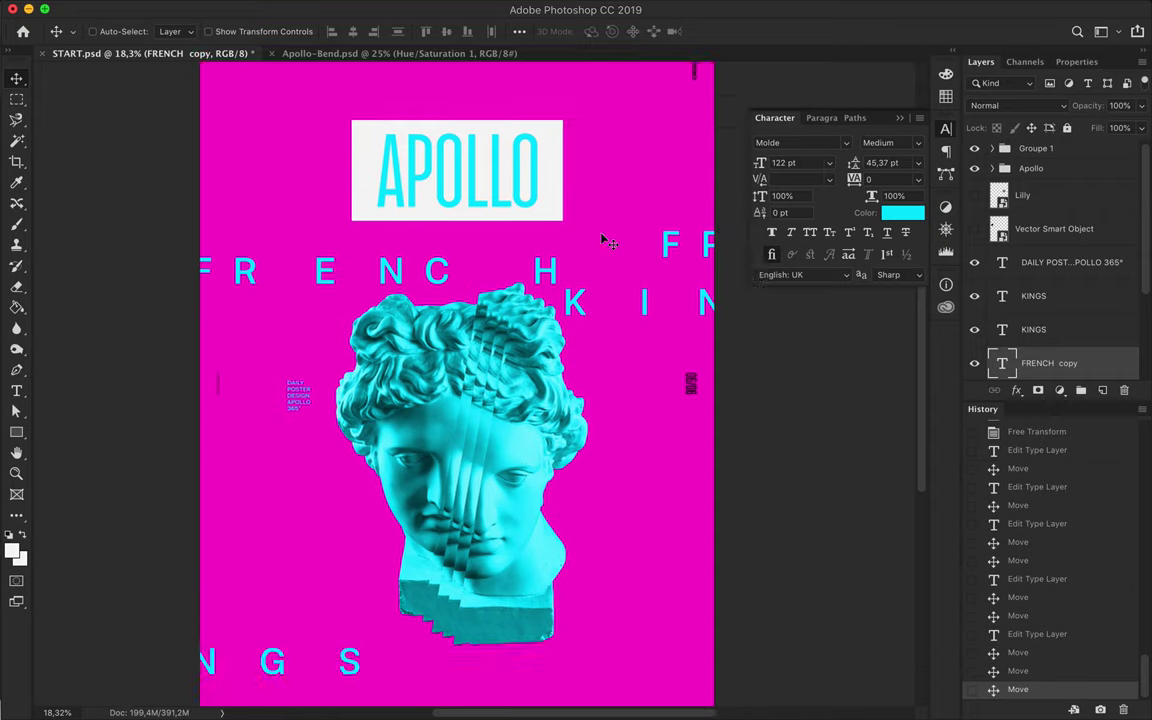
{"action": "key", "text": "ctrl+s"}
Place a FRENCH copy above APOLLO and begin retyping it as 1403-1461.
{"action": "key", "text": "t"}
{"action": "left_click_drag", "start_coordinate": [447, 283], "coordinate": [447, 118]}
{"action": "left_click", "coordinate": [447, 118]}
{"action": "key", "text": "ctrl+a"}
{"action": "type", "text": "1"}
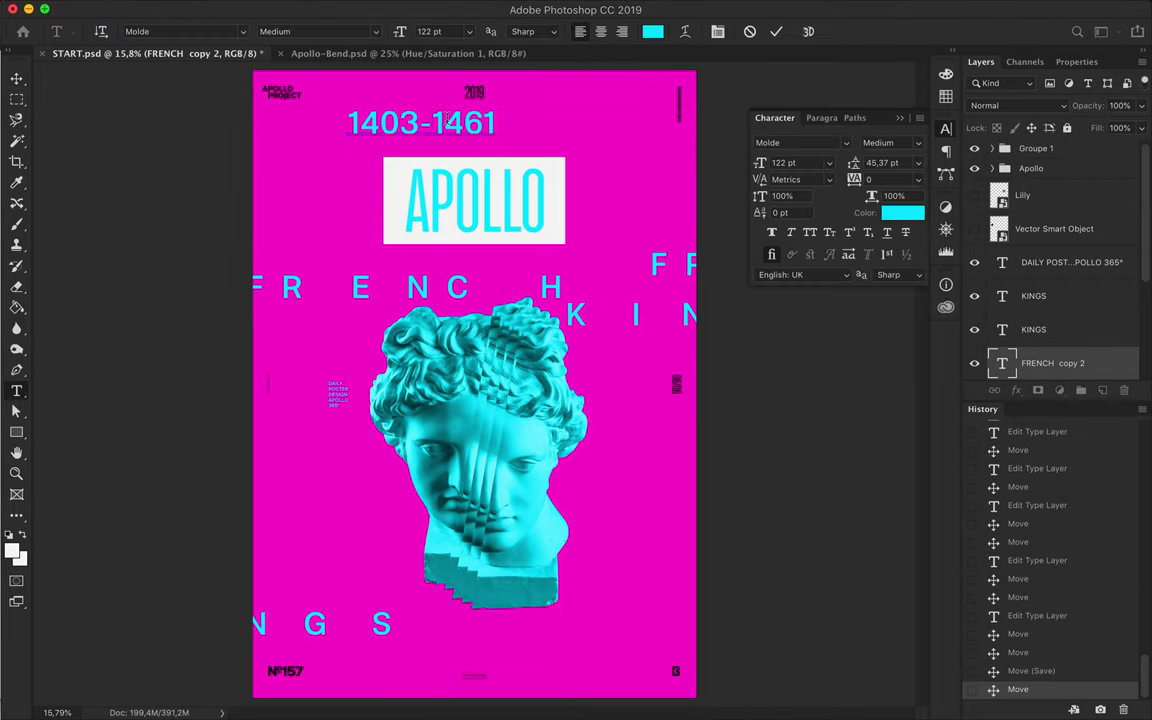
Move the 1403-1461 dates to the upper right and make a -1461 copy.
{"action": "key", "text": "Escape"}
{"action": "key", "text": "v"}
{"action": "mouse_move", "coordinate": [437, 120]}
{"action": "left_mouse_down"}
{"action": "mouse_move", "coordinate": [700, 166]}
{"action": "mouse_move", "coordinate": [242, 222]}
{"action": "mouse_move", "coordinate": [655, 210]}
{"action": "left_mouse_up"}
{"action": "key", "text": "t"}
{"action": "key", "text": "v"}
{"action": "key", "text": "t"}
Set the 1403 text's tracking to 70 and move the dates up into view.
{"action": "left_click", "coordinate": [650, 160]}
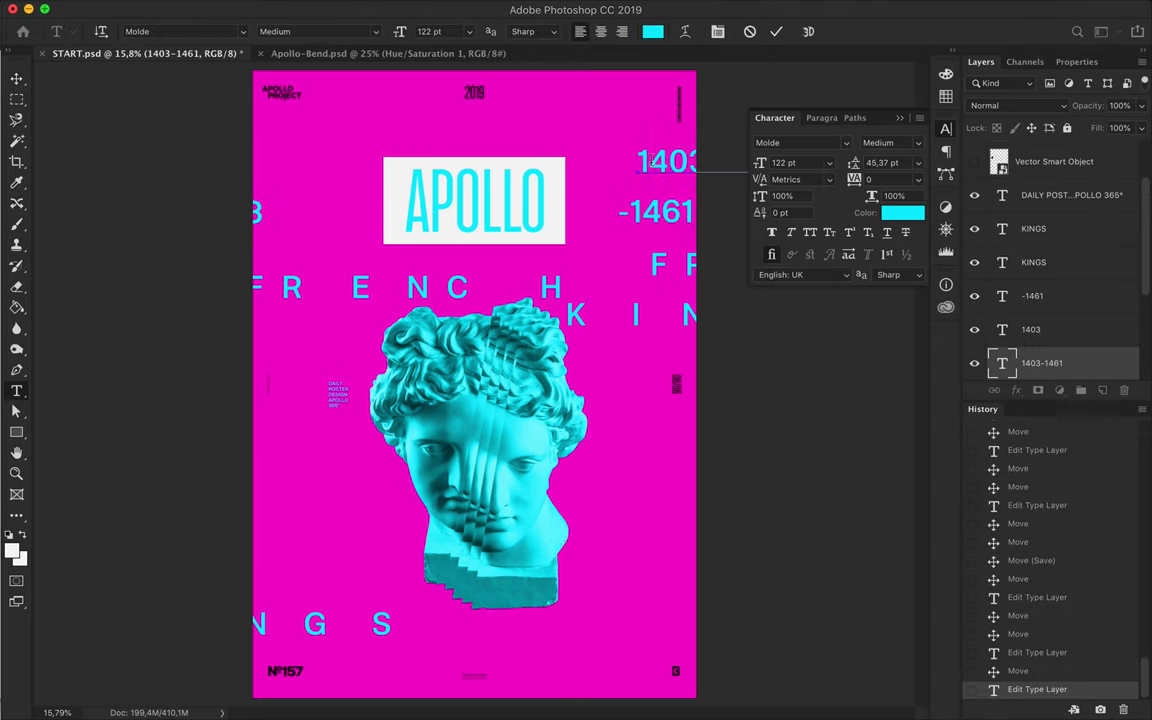
{"action": "left_click", "coordinate": [790, 179]}
{"action": "type", "text": "700"}
{"action": "key", "text": "Return"}
{"action": "key", "text": "ctrl+Return"}
{"action": "key", "text": "v"}
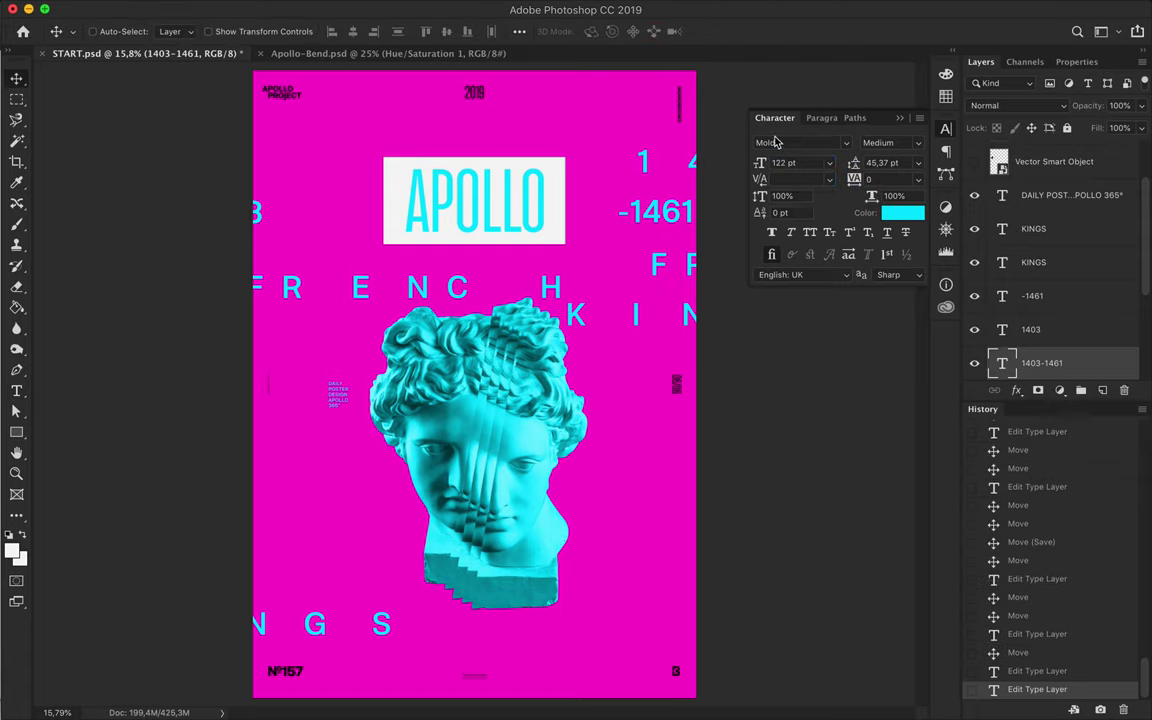
{"action": "left_click_drag", "start_coordinate": [660, 162], "coordinate": [538, 137]}
Widen the 1403 tracking to 200 and shift that row left.
{"action": "key", "text": "t"}
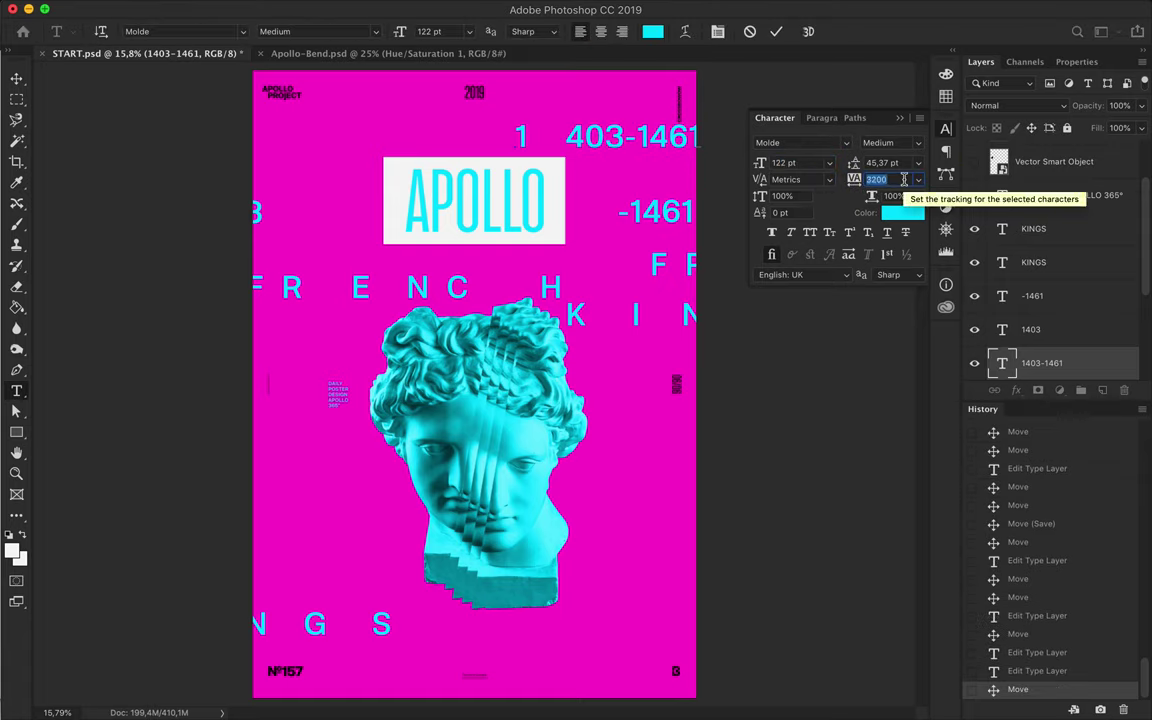
{"action": "left_click", "coordinate": [802, 179]}
{"action": "type", "text": "200"}
{"action": "key", "text": "Return"}
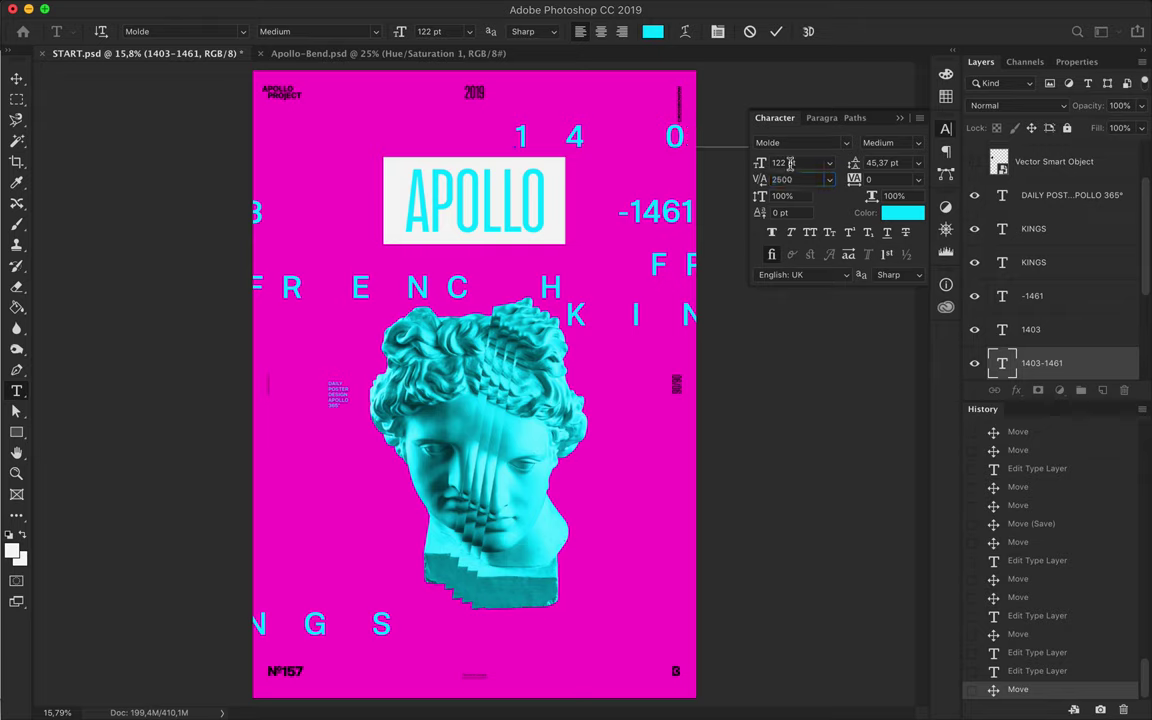
{"action": "key", "text": "ctrl+Return"}
{"action": "key", "text": "v"}
{"action": "left_click_drag", "start_coordinate": [577, 141], "coordinate": [505, 141]}
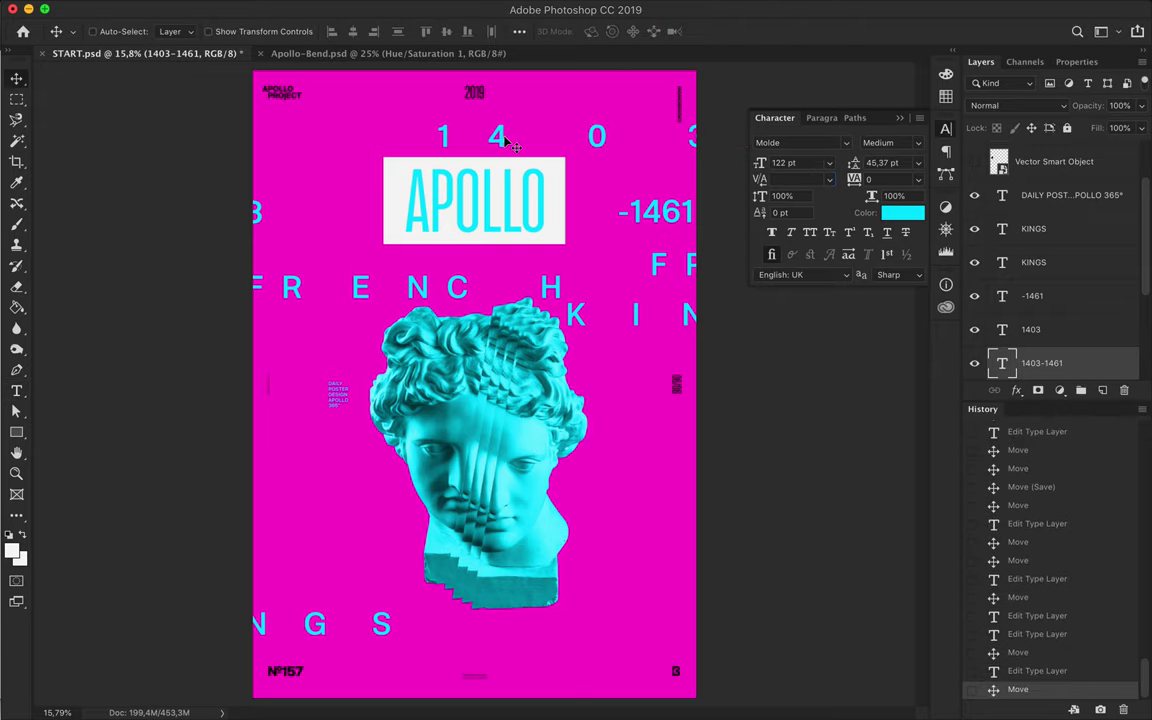
Spread the -1461 characters widely and position them flanking APOLLO.
{"action": "left_click_drag", "start_coordinate": [655, 218], "coordinate": [612, 214]}
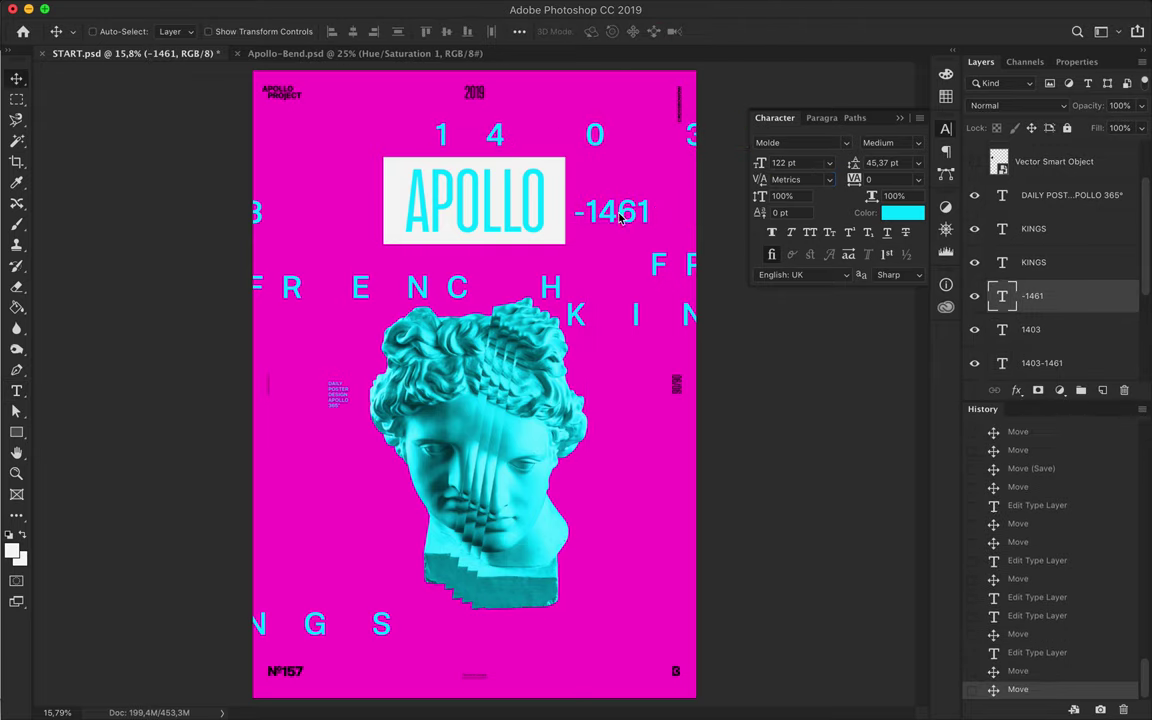
{"action": "key", "text": "t"}
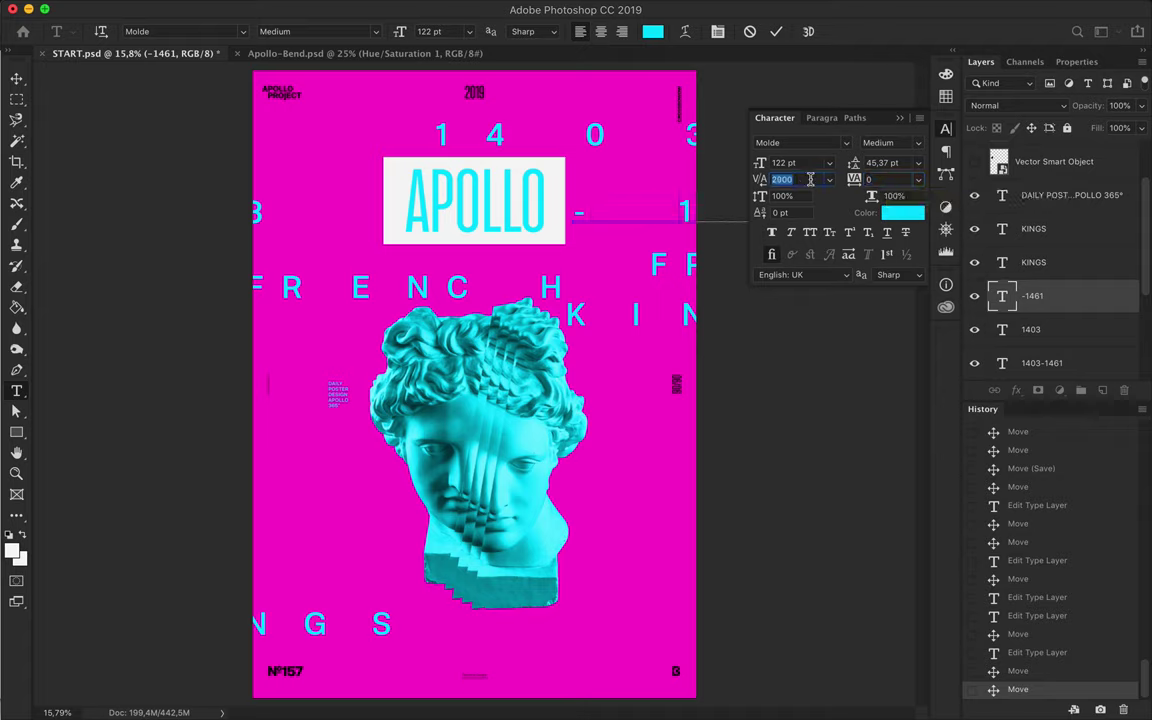
{"action": "key", "text": "Return"}
{"action": "left_click_drag", "start_coordinate": [577, 213], "coordinate": [360, 213]}
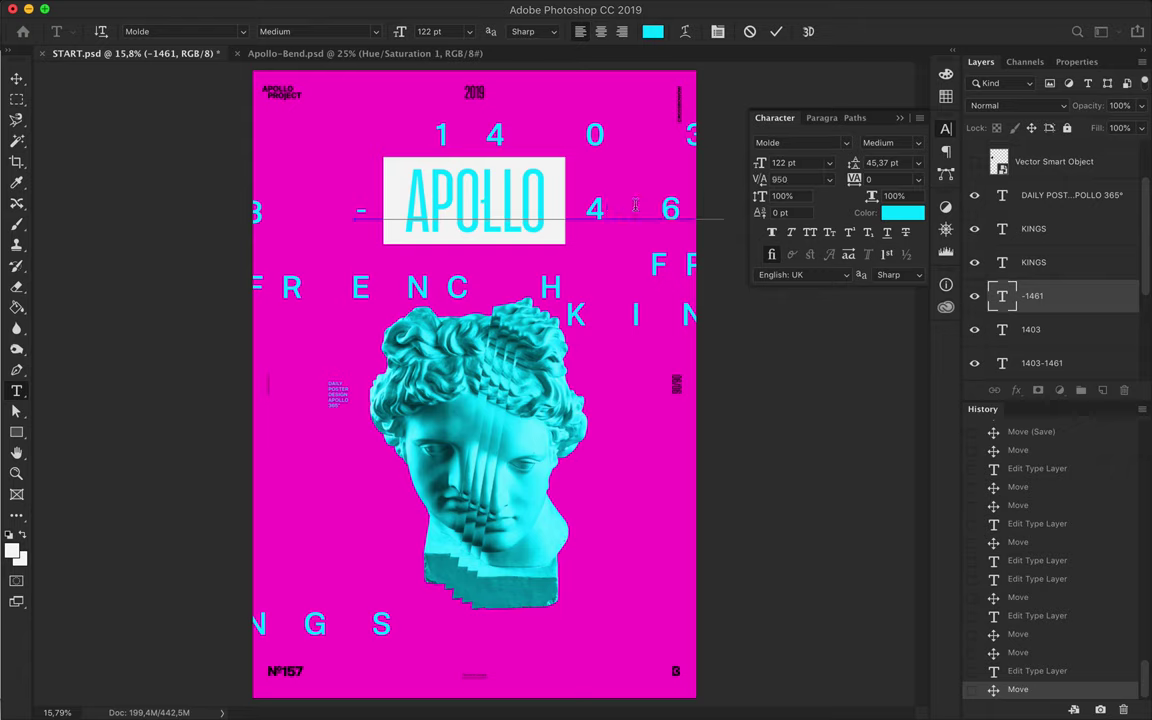
{"action": "left_click", "coordinate": [16, 78]}
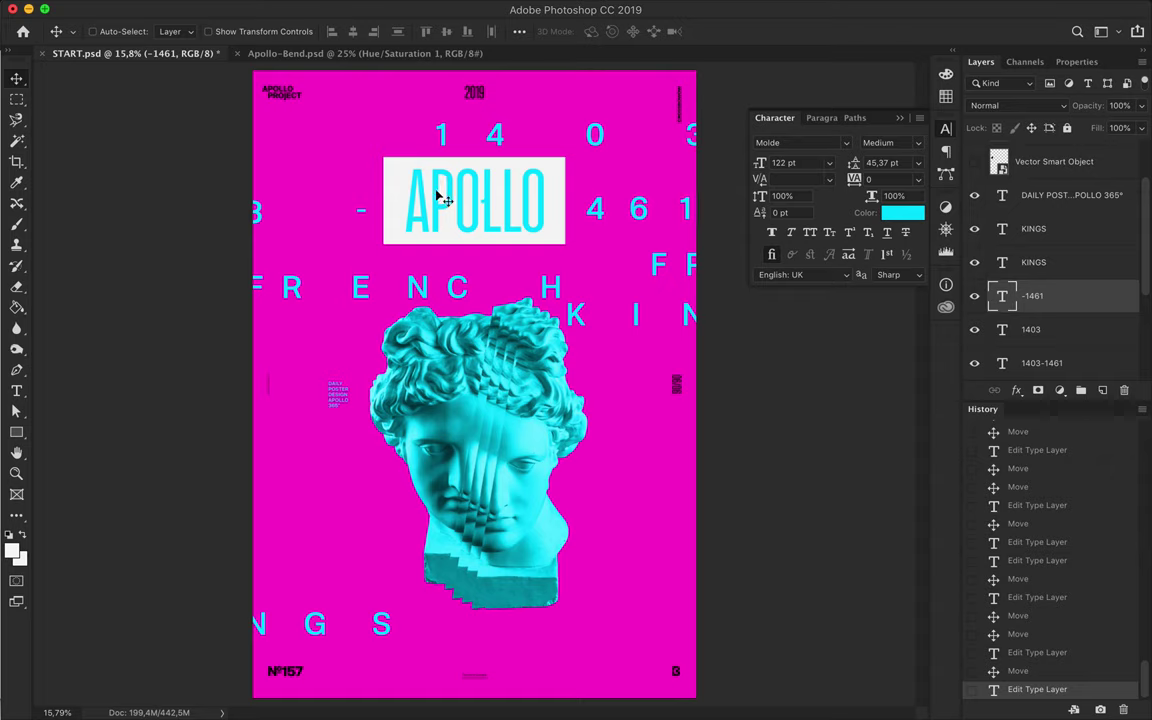
Interleave the rows: 1403 above KINGS, FRENCH at bottom, -1461 lower; then Save As.
{"action": "left_click_drag", "start_coordinate": [498, 140], "coordinate": [497, 270]}
{"action": "left_click_drag", "start_coordinate": [657, 278], "coordinate": [656, 352]}
{"action": "left_click_drag", "start_coordinate": [352, 291], "coordinate": [352, 628]}
{"action": "left_click", "coordinate": [298, 632]}
{"action": "left_click_drag", "start_coordinate": [299, 660], "coordinate": [299, 668]}
{"action": "left_click_drag", "start_coordinate": [643, 213], "coordinate": [643, 348]}
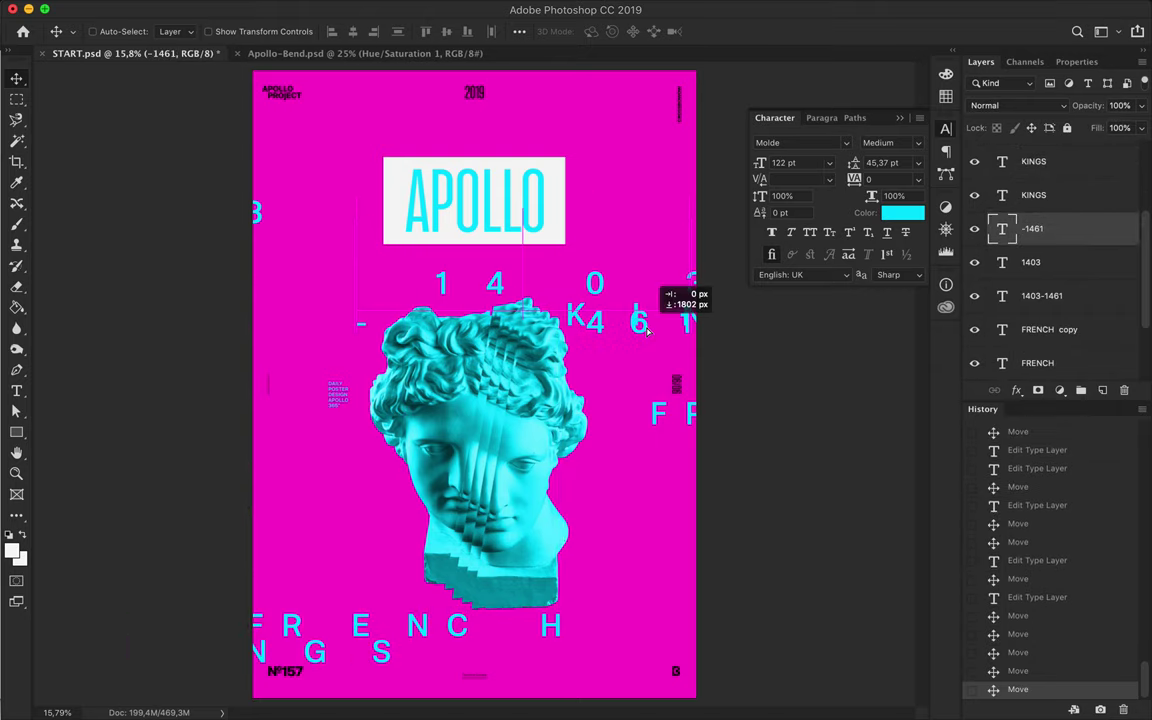
{"action": "left_click_drag", "start_coordinate": [257, 213], "coordinate": [259, 321]}
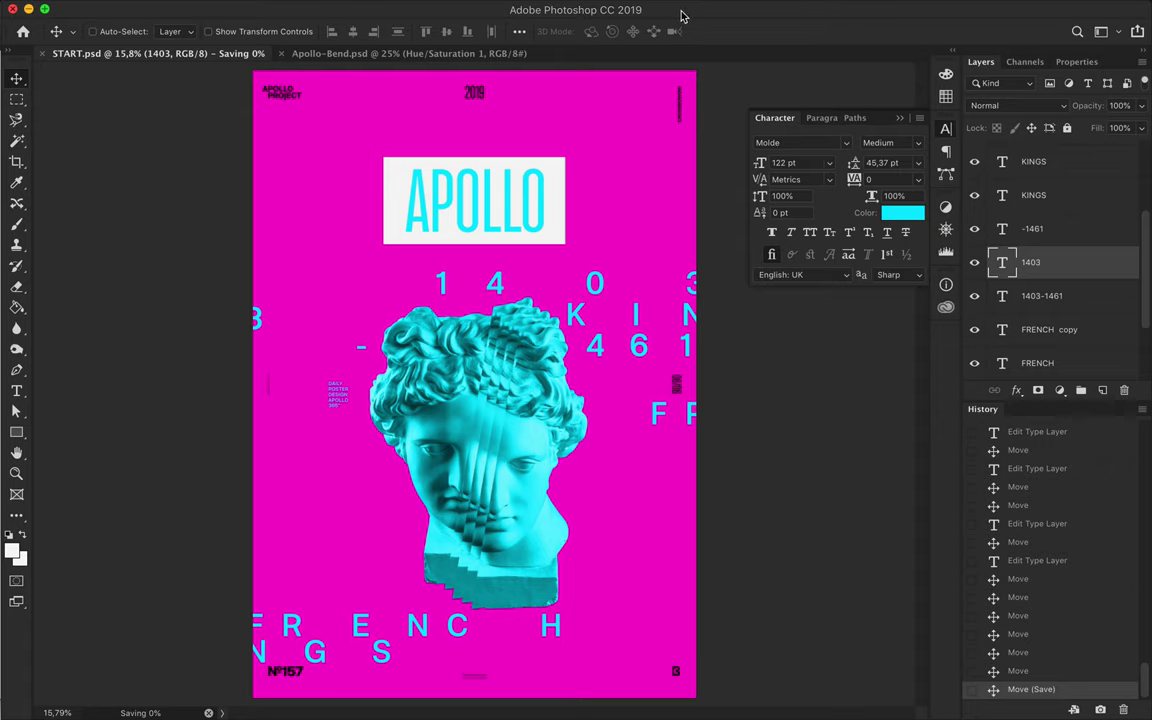
{"action": "key", "text": "super+shift+s"}
Save the poster as START-2.psd.
{"action": "type", "text": "START-2"}
{"action": "key", "text": "Return"}
{"action": "left_click", "coordinate": [699, 304]}
Reset tracking to 0 on all spaced text, placing 1403-1461 under APOLLO and KINGS at right edge.
{"action": "key", "text": "super+alt+a"}
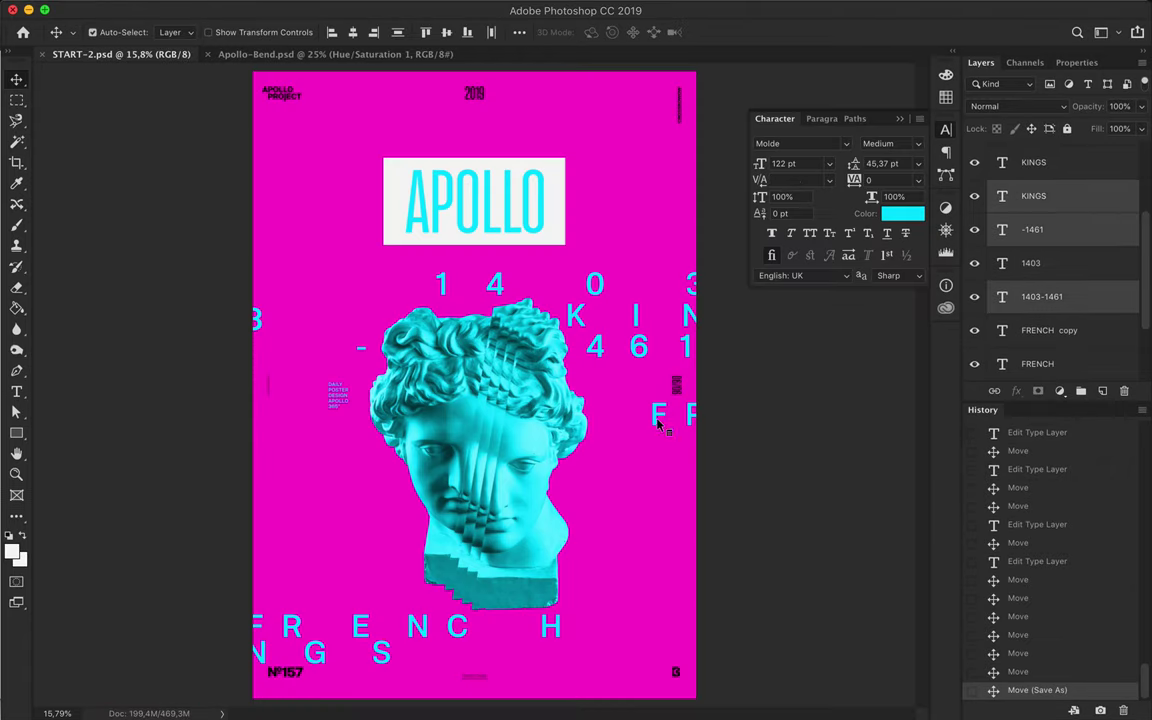
{"action": "key", "text": "Return"}
{"action": "left_click_drag", "start_coordinate": [490, 264], "coordinate": [500, 270]}
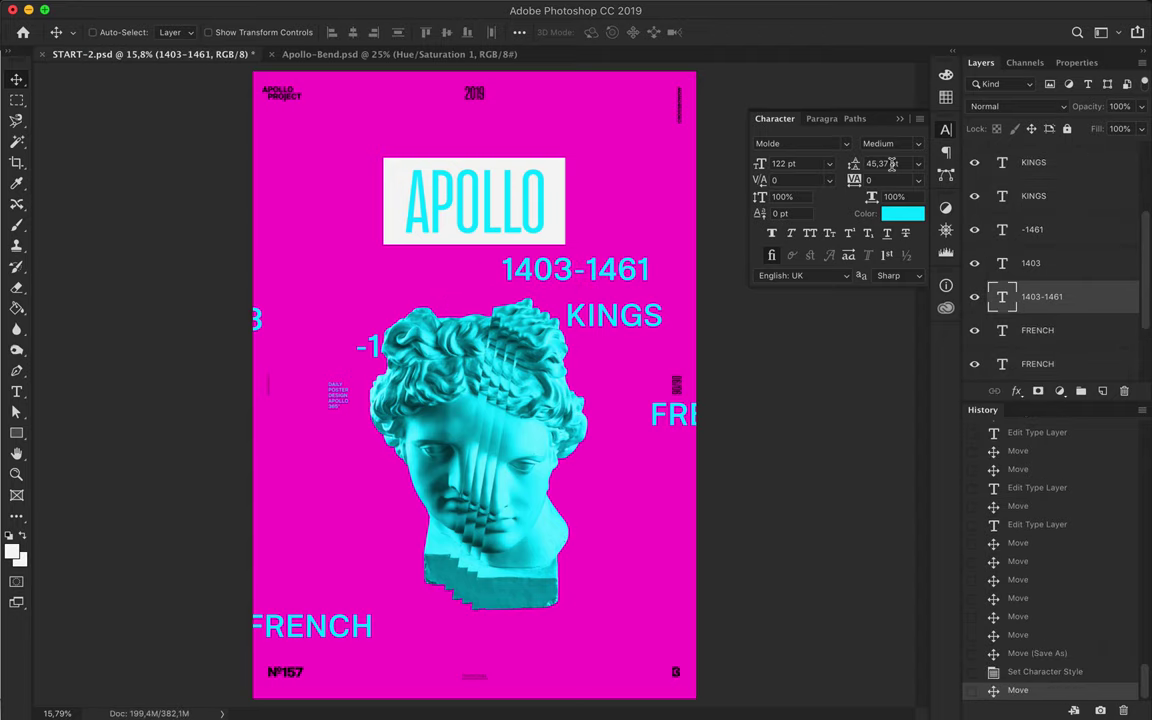
{"action": "left_click", "coordinate": [800, 164]}
{"action": "left_click", "coordinate": [613, 318], "text": "super"}
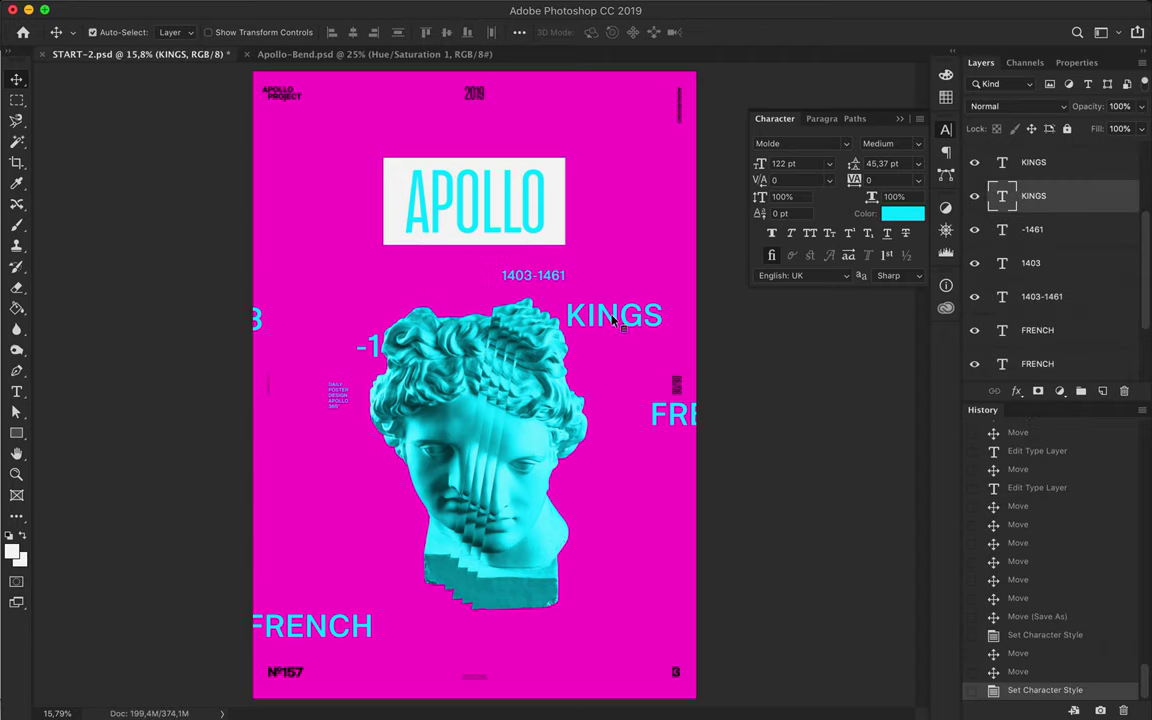
{"action": "left_click_drag", "start_coordinate": [676, 311], "coordinate": [680, 311]}
Delete the 1403 and -1461 layers, and crop KINGS and FRENCH at the poster edges.
{"action": "left_click_drag", "start_coordinate": [258, 320], "coordinate": [300, 305]}
{"action": "key", "text": "Delete"}
{"action": "left_click", "coordinate": [368, 345]}
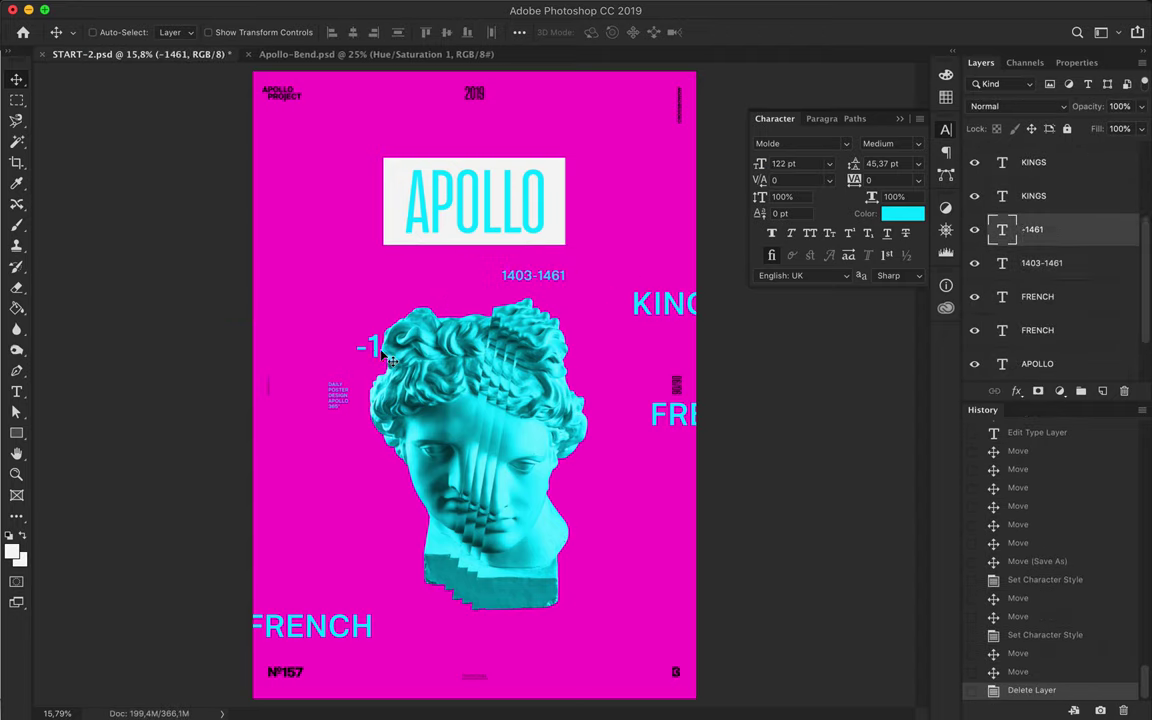
{"action": "key", "text": "Delete"}
{"action": "left_click_drag", "start_coordinate": [343, 628], "coordinate": [310, 628]}
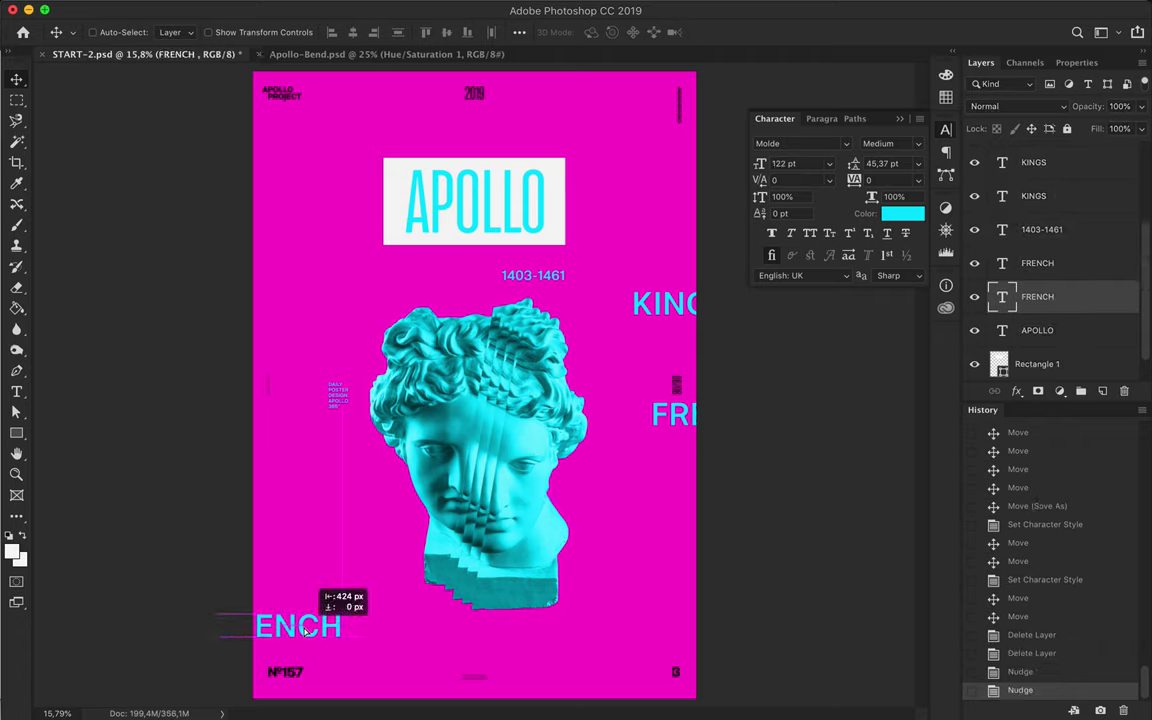
{"action": "left_click_drag", "start_coordinate": [680, 313], "coordinate": [228, 476]}
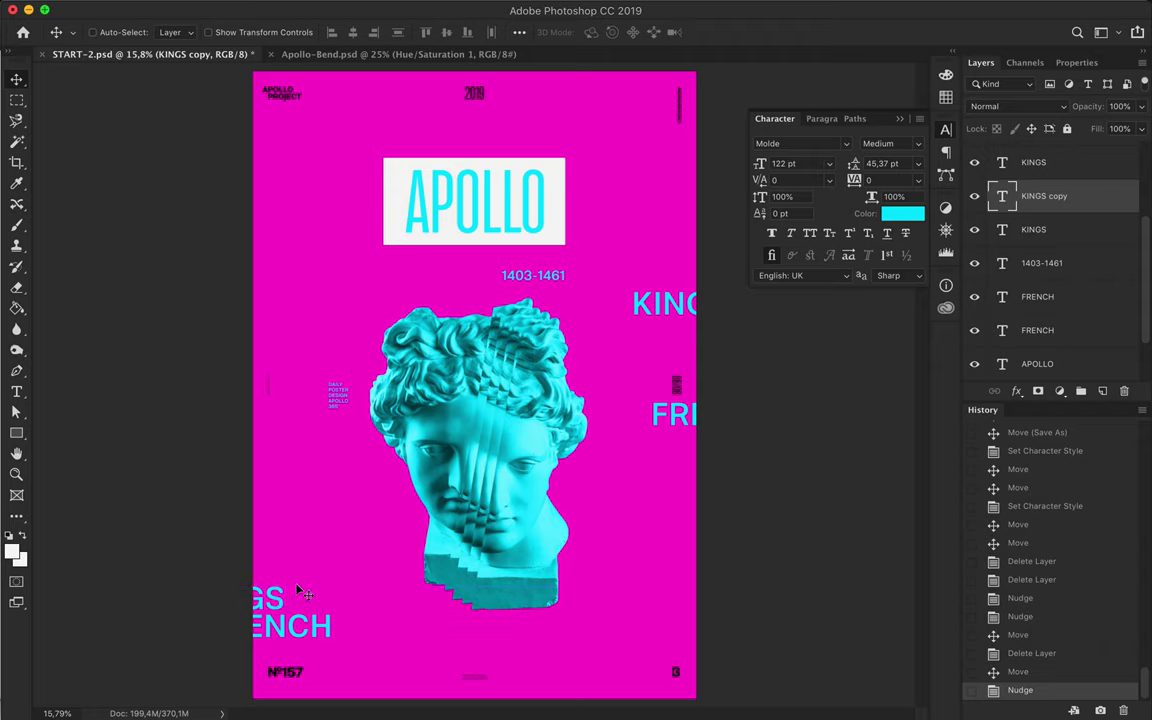
{"action": "mouse_move", "coordinate": [656, 418]}
{"action": "left_mouse_down"}
{"action": "mouse_move", "coordinate": [679, 482]}
{"action": "mouse_move", "coordinate": [681, 460]}
{"action": "left_mouse_up"}
{"action": "key", "text": "ctrl+semicolon"}
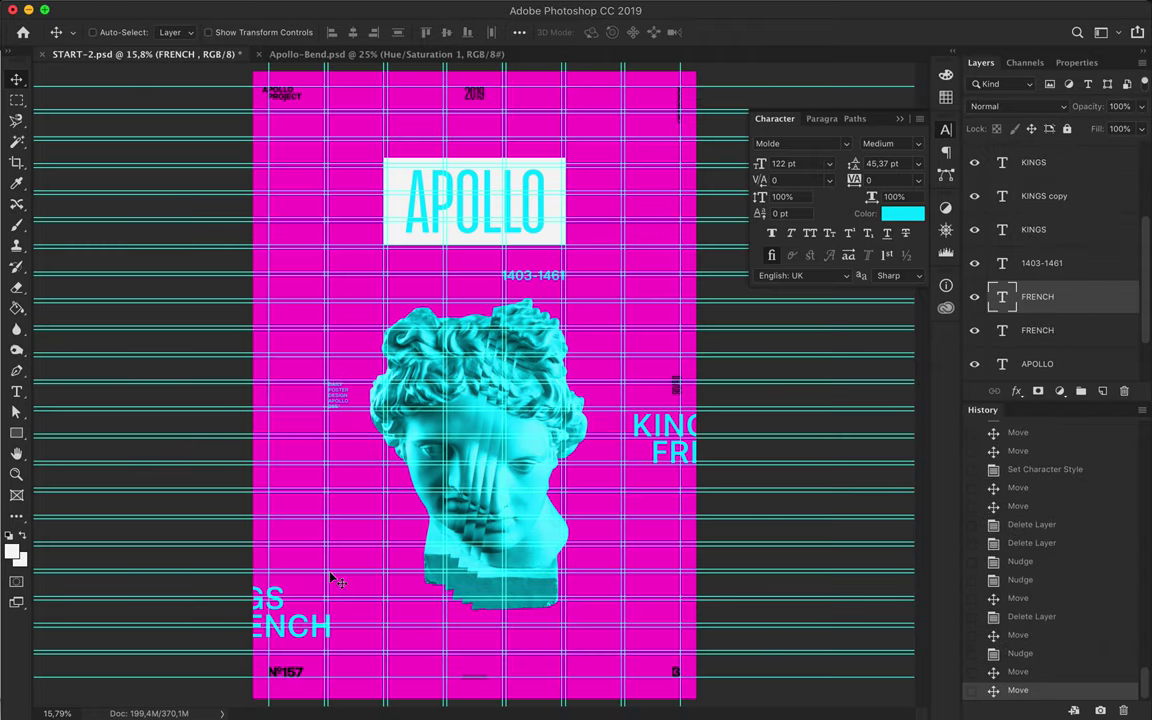
Lower the bottom-left text and reposition the 1403-1461 dates.
{"action": "left_click_drag", "start_coordinate": [240, 600], "coordinate": [240, 640]}
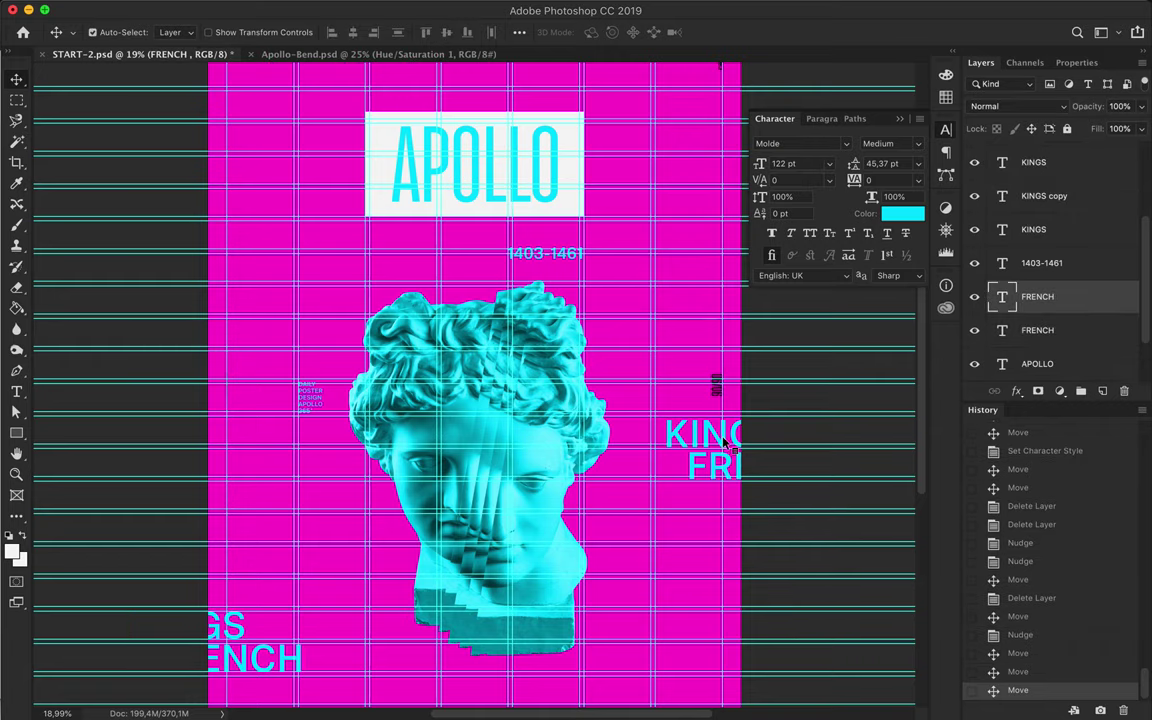
{"action": "left_click", "coordinate": [543, 256]}
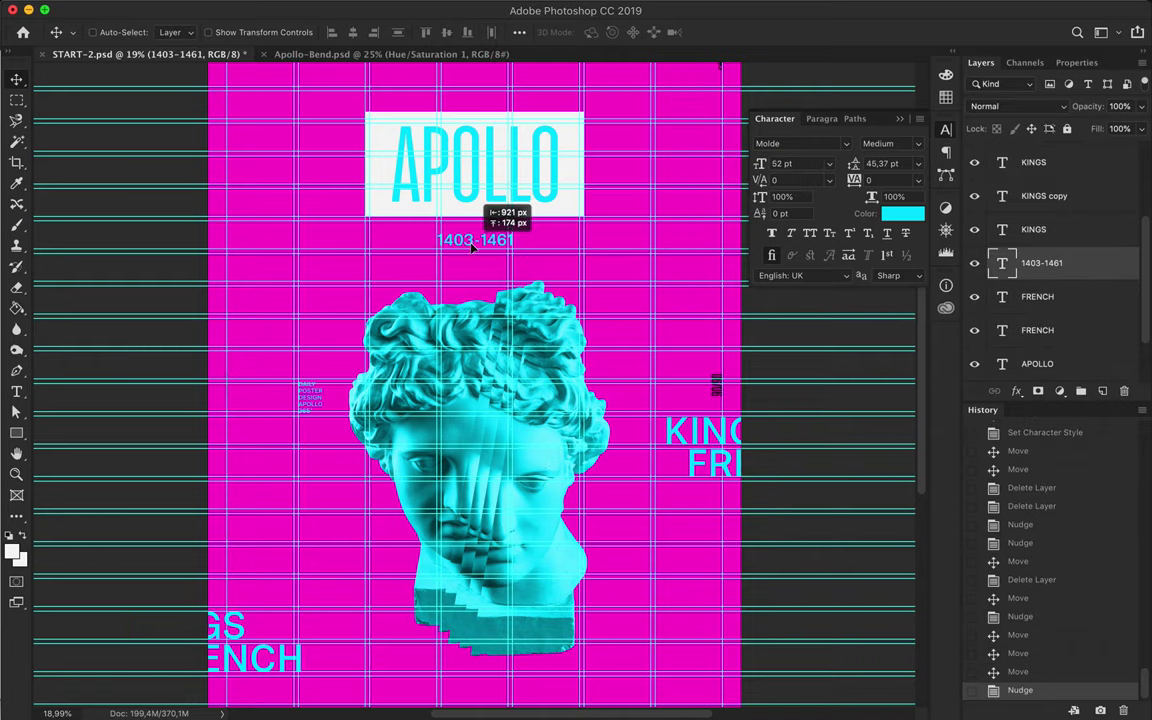
{"action": "left_click_drag", "start_coordinate": [472, 247], "coordinate": [472, 247]}
{"action": "left_click_drag", "start_coordinate": [313, 400], "coordinate": [310, 435]}
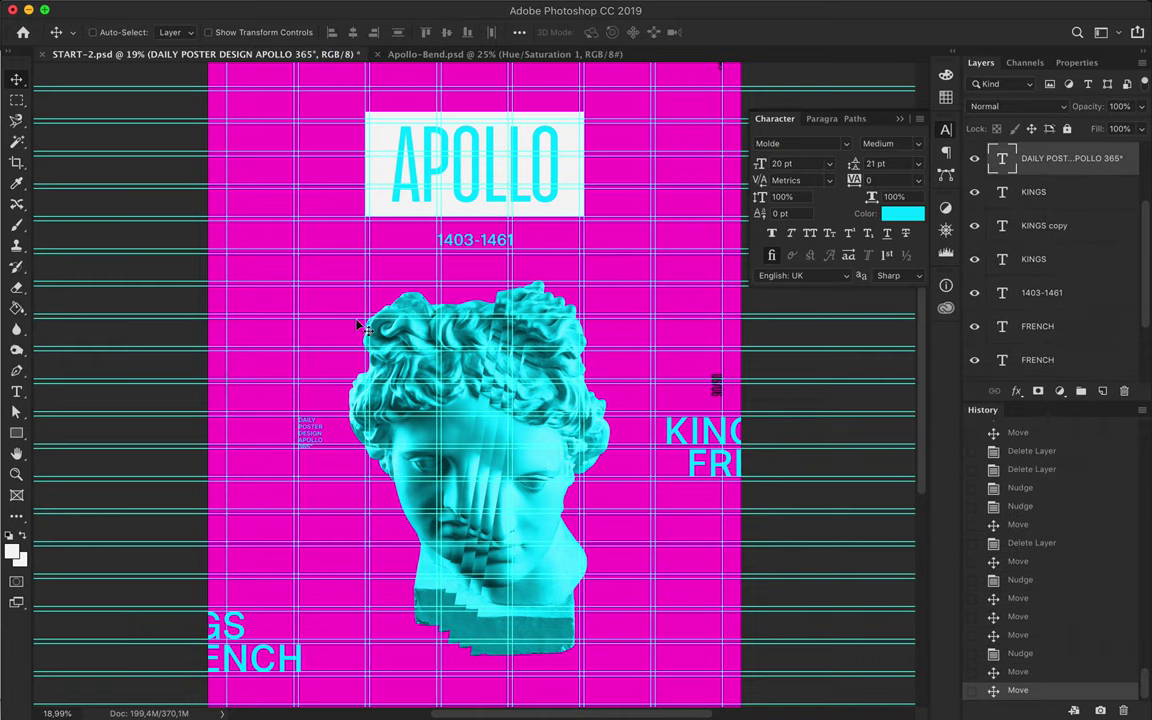
{"action": "scroll", "coordinate": [312, 435], "scroll_direction": "up", "scroll_amount": 3}
{"action": "left_click", "coordinate": [476, 386]}
Create a '3' text layer and enlarge it into a huge numeral with Free Transform.
{"action": "key", "text": "t"}
{"action": "left_click", "coordinate": [250, 385]}
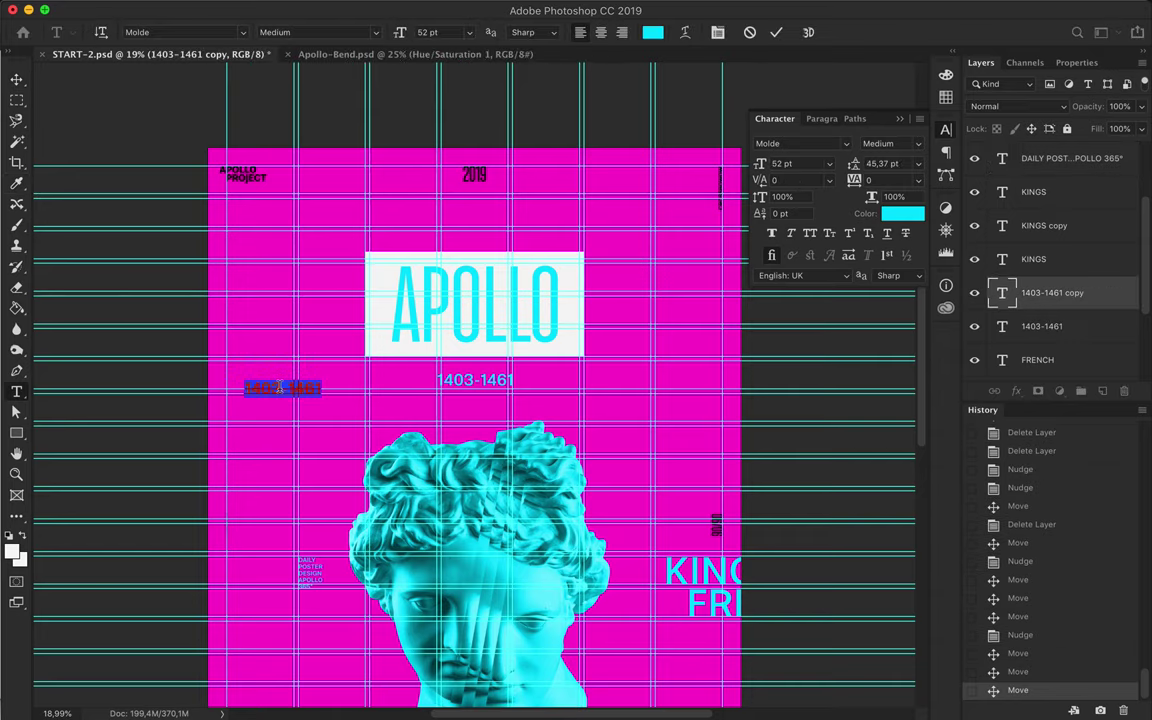
{"action": "type", "text": "3"}
{"action": "key", "text": "ctrl+Return"}
{"action": "key", "text": "ctrl+t"}
{"action": "mouse_move", "coordinate": [256, 381]}
{"action": "left_mouse_down"}
{"action": "mouse_move", "coordinate": [372, 228]}
{"action": "mouse_move", "coordinate": [376, 200]}
{"action": "left_mouse_up"}
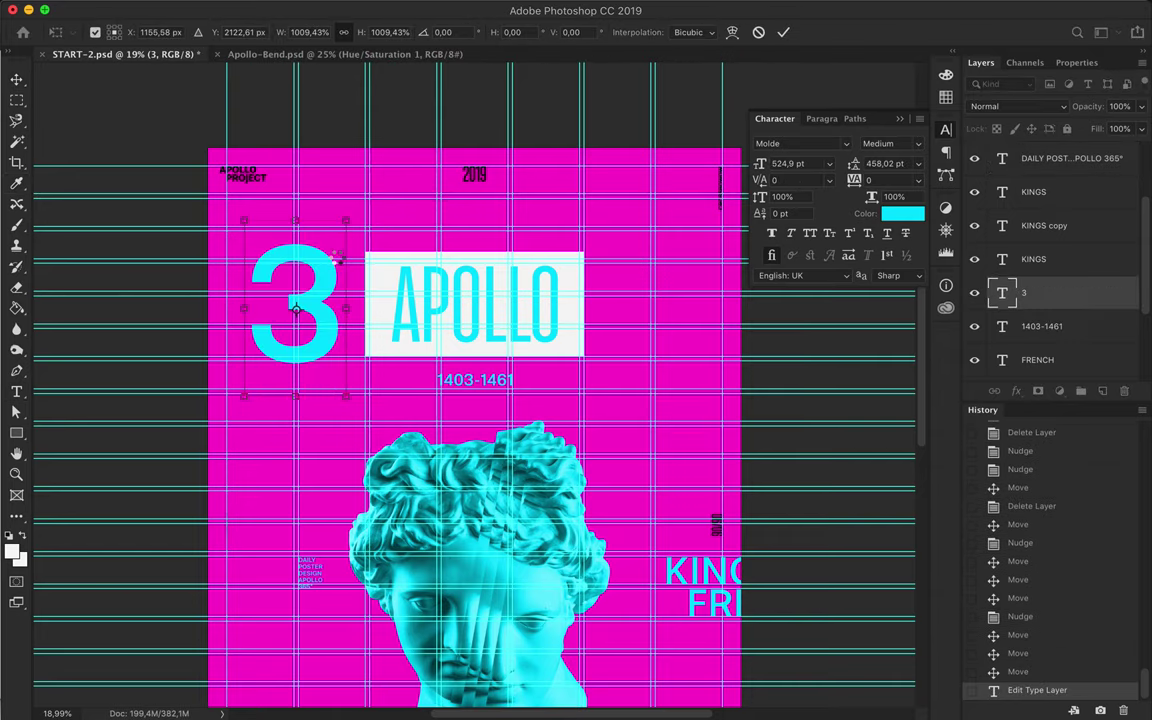
{"action": "key", "text": "Return"}
{"action": "key", "text": "ctrl+t"}
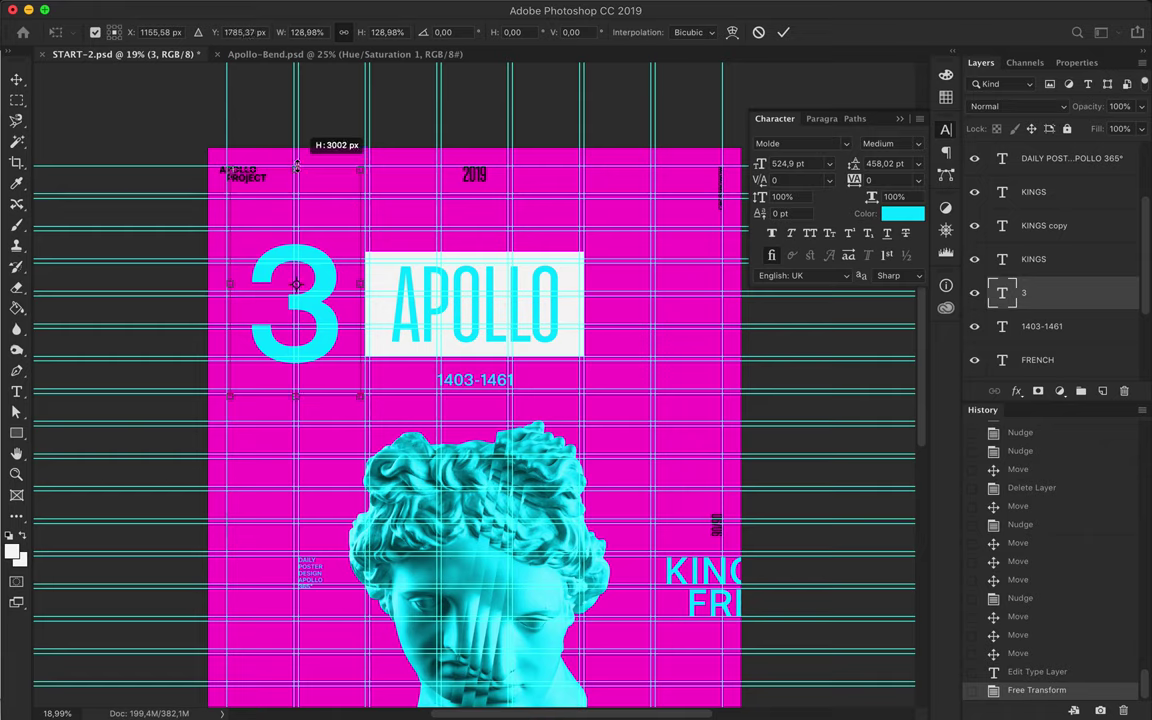
{"action": "left_click_drag", "start_coordinate": [296, 165], "coordinate": [296, 130]}
{"action": "key", "text": "Return"}
Place the 3 beneath Rectangle 1 and position it along the poster's left edge.
{"action": "left_click_drag", "start_coordinate": [300, 290], "coordinate": [332, 308]}
{"action": "mouse_move", "coordinate": [1020, 292]}
{"action": "left_mouse_down"}
{"action": "mouse_move", "coordinate": [1055, 316]}
{"action": "mouse_move", "coordinate": [1054, 332]}
{"action": "left_mouse_up"}
{"action": "mouse_move", "coordinate": [368, 306]}
{"action": "left_mouse_down"}
{"action": "mouse_move", "coordinate": [252, 172]}
{"action": "mouse_move", "coordinate": [250, 220]}
{"action": "left_mouse_up"}
{"action": "mouse_move", "coordinate": [235, 270]}
{"action": "left_mouse_down"}
{"action": "mouse_move", "coordinate": [790, 305]}
{"action": "mouse_move", "coordinate": [320, 430]}
{"action": "mouse_move", "coordinate": [650, 610]}
{"action": "left_mouse_up"}
Change the copied numerals' text to 6 and 5.
{"action": "double_click", "coordinate": [320, 430]}
{"action": "type", "text": "6"}
{"action": "key", "text": "ctrl+Return"}
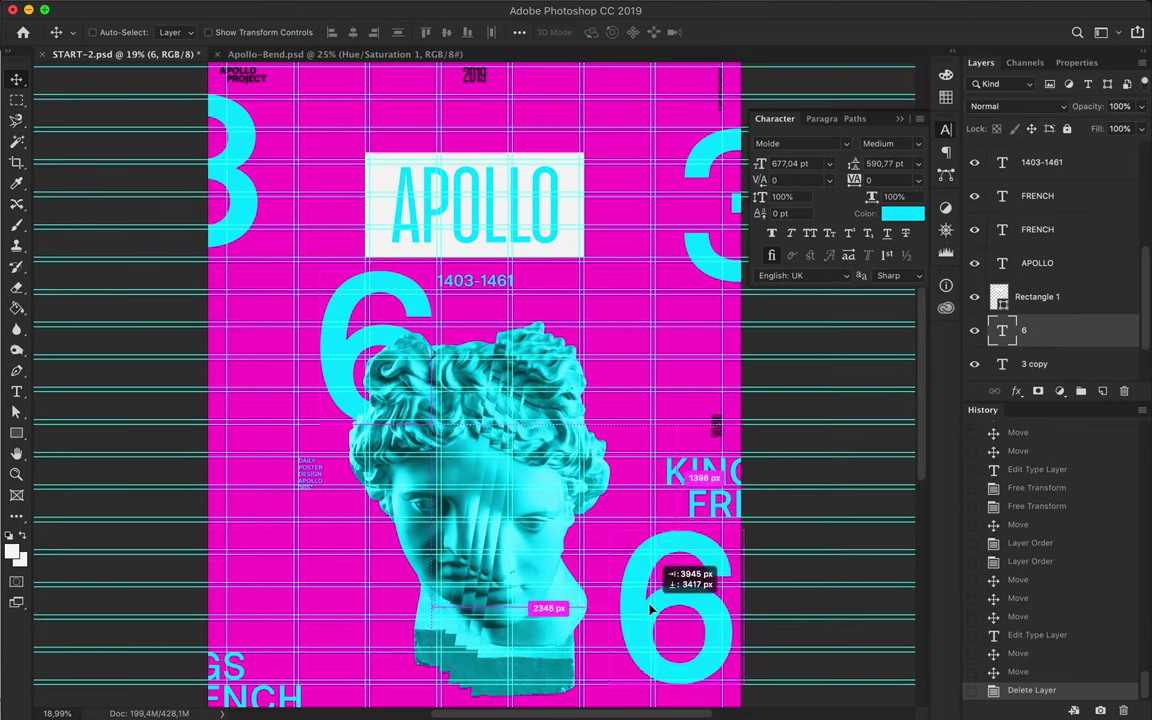
{"action": "key", "text": "t"}
{"action": "type", "text": "5"}
{"action": "key", "text": "ctrl+Return"}
{"action": "key", "text": "v"}
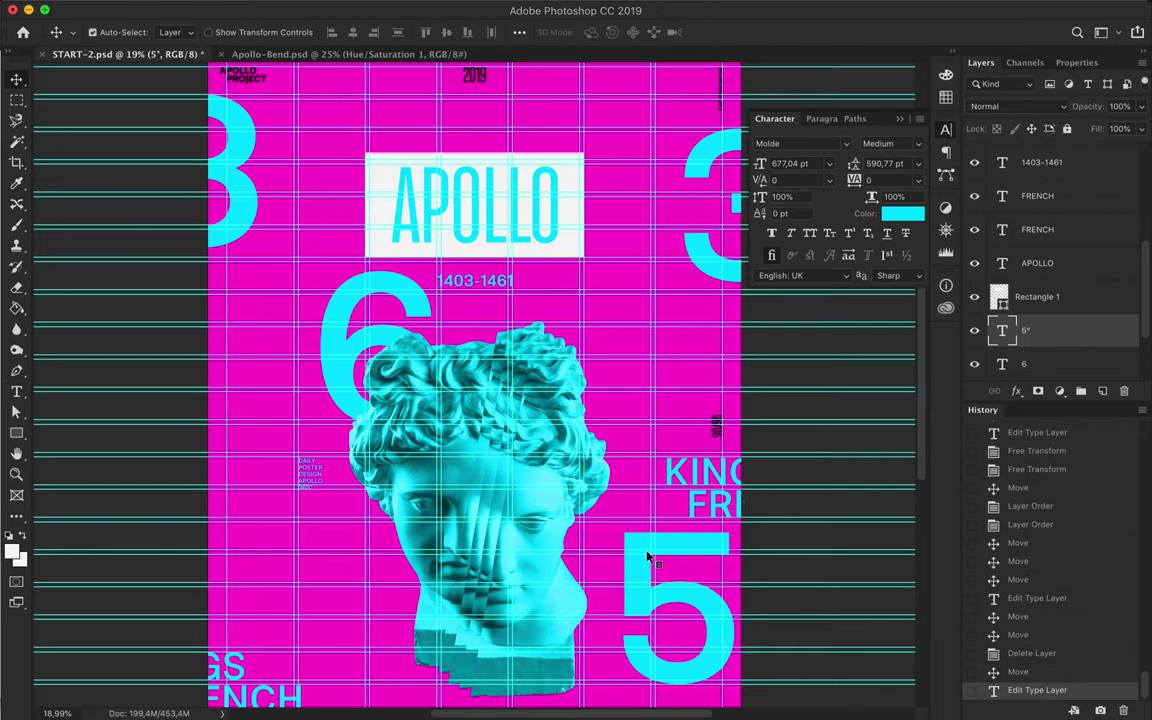
Place the numeral copies along the poster's edges, including a 6 at the right edge.
{"action": "scroll", "coordinate": [632, 496], "scroll_direction": "down", "scroll_amount": 4}
{"action": "mouse_move", "coordinate": [632, 496]}
{"action": "left_mouse_down"}
{"action": "mouse_move", "coordinate": [660, 492]}
{"action": "mouse_move", "coordinate": [222, 690]}
{"action": "left_mouse_up"}
{"action": "scroll", "coordinate": [290, 586], "scroll_direction": "up", "scroll_amount": 1}
{"action": "scroll", "coordinate": [290, 586], "scroll_direction": "down", "scroll_amount": 2}
{"action": "scroll", "coordinate": [290, 586], "scroll_direction": "up", "scroll_amount": 10}
{"action": "mouse_move", "coordinate": [287, 385]}
{"action": "left_mouse_down"}
{"action": "mouse_move", "coordinate": [88, 404]}
{"action": "mouse_move", "coordinate": [822, 392]}
{"action": "left_mouse_up"}
{"action": "scroll", "coordinate": [530, 470], "scroll_direction": "down", "scroll_amount": 2}
{"action": "left_click", "coordinate": [530, 470], "text": "ctrl"}
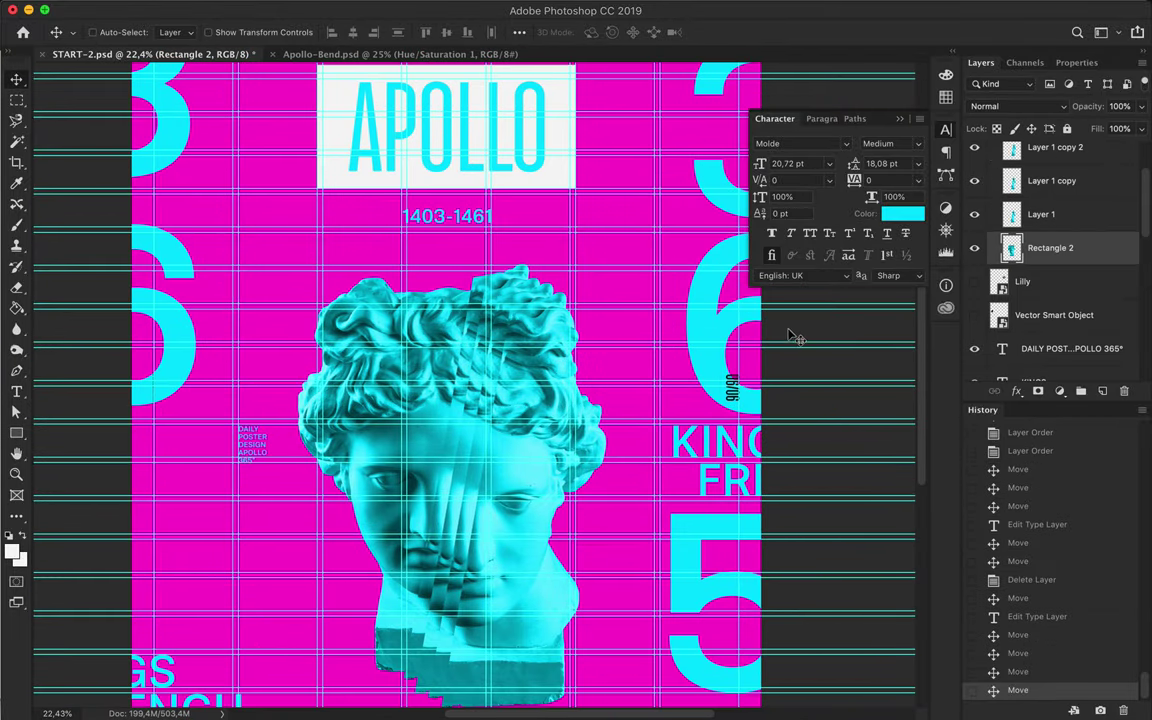
Draw a diagonal shape line over the bust's head with a thick white stroke.
{"action": "key", "text": "p"}
{"action": "left_click", "coordinate": [454, 436]}
{"action": "left_click", "coordinate": [358, 342]}
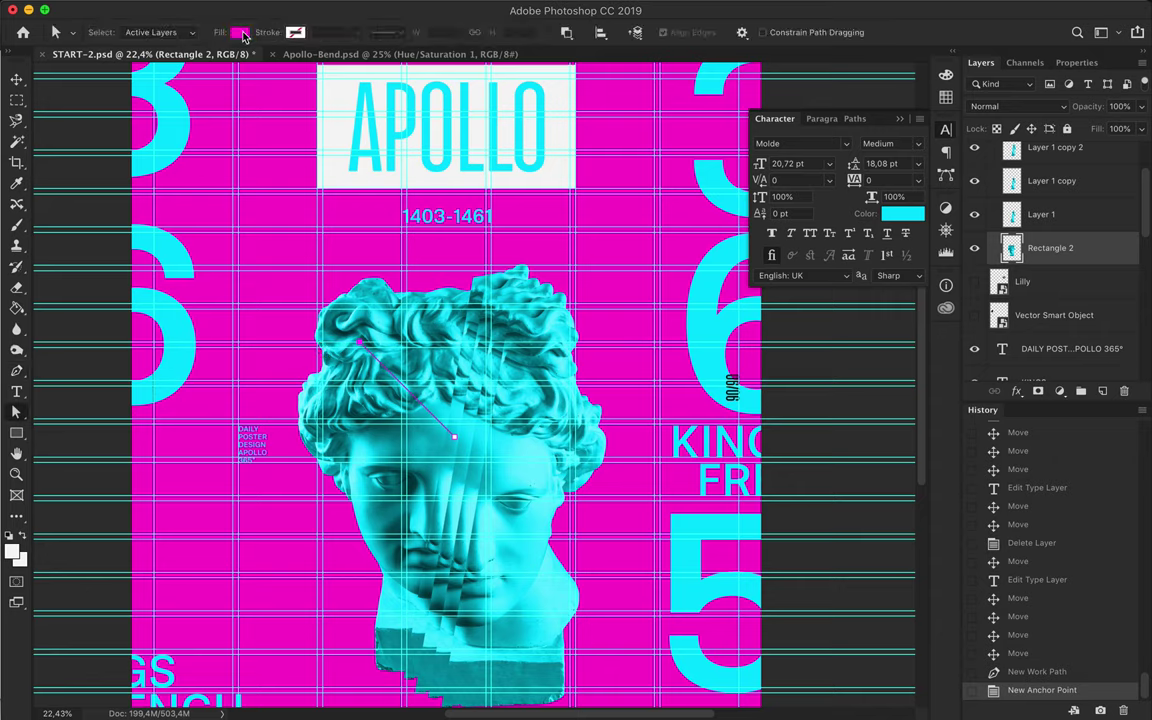
{"action": "left_click", "coordinate": [100, 32]}
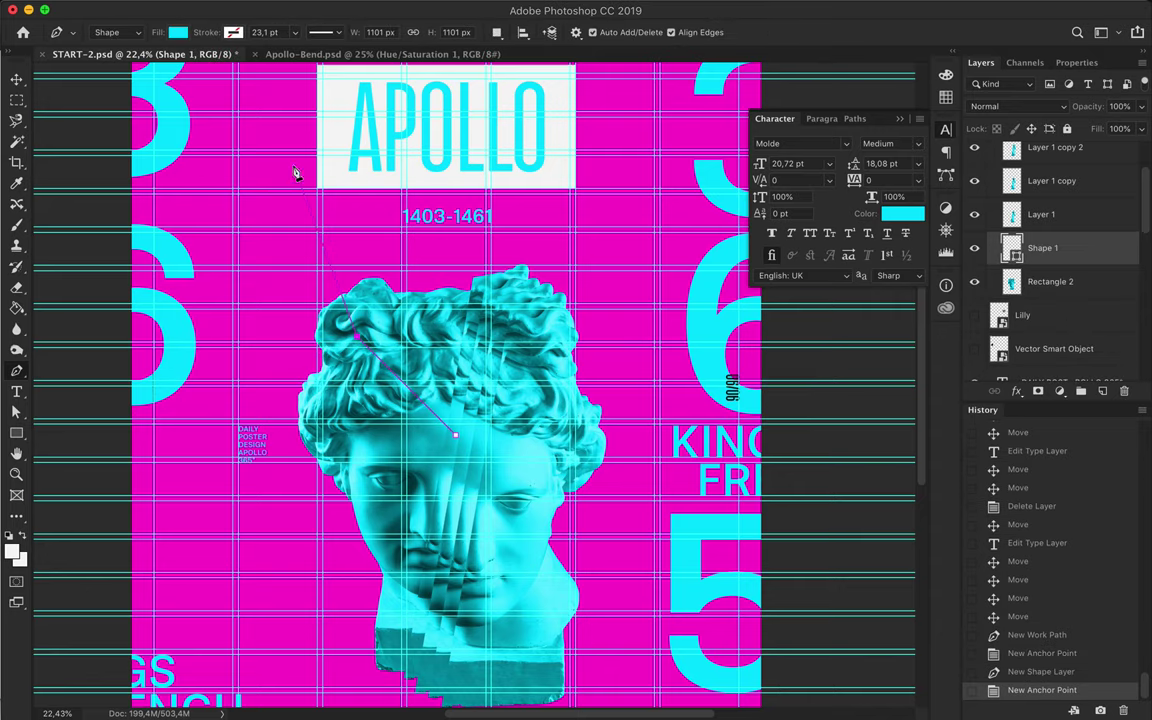
{"action": "left_click", "coordinate": [239, 32]}
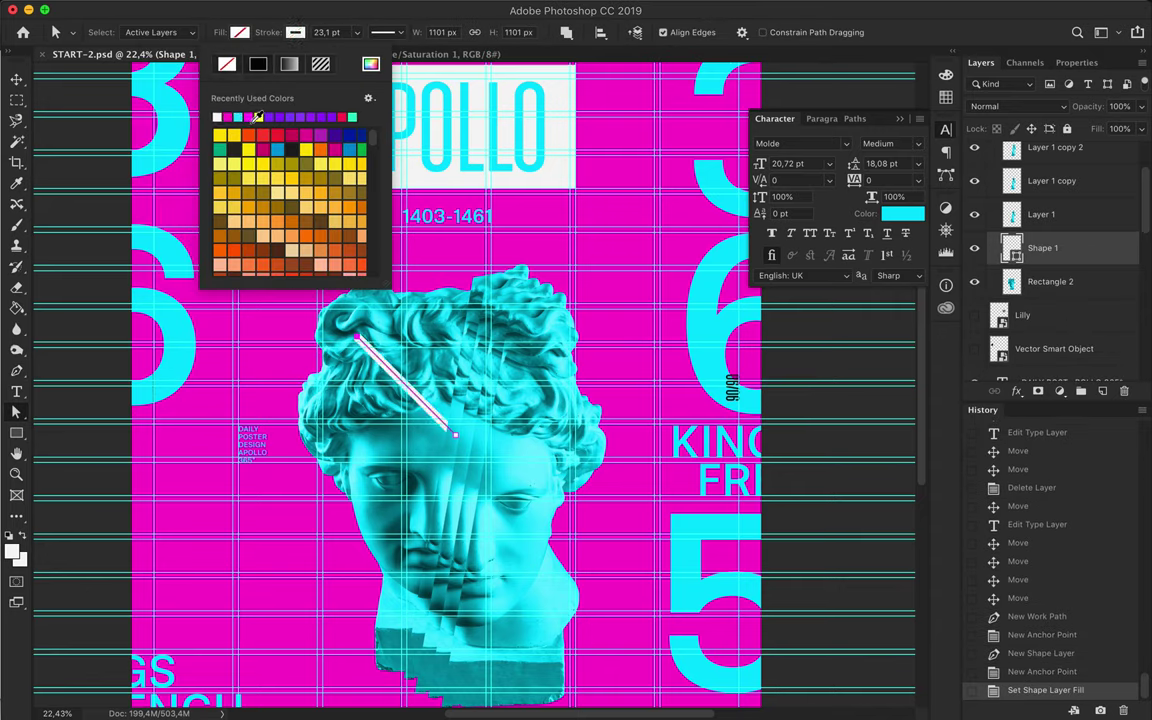
{"action": "left_click_drag", "start_coordinate": [305, 32], "coordinate": [334, 33]}
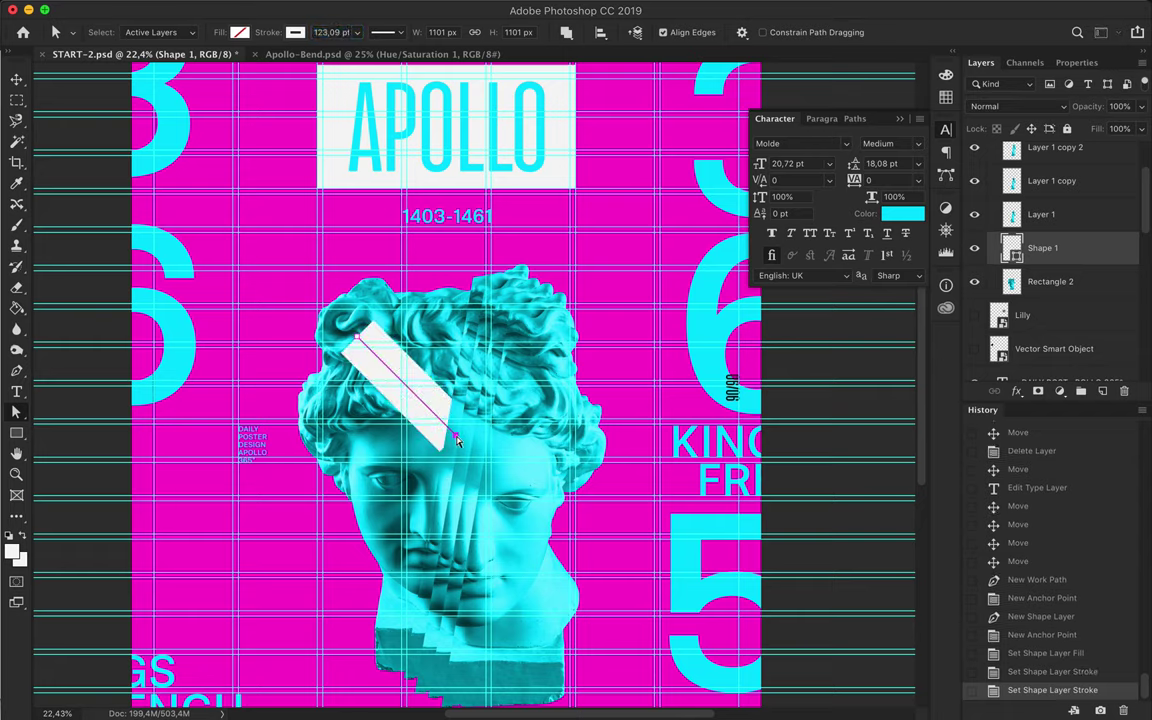
{"action": "key", "text": "v"}
{"action": "left_click_drag", "start_coordinate": [368, 345], "coordinate": [363, 322]}
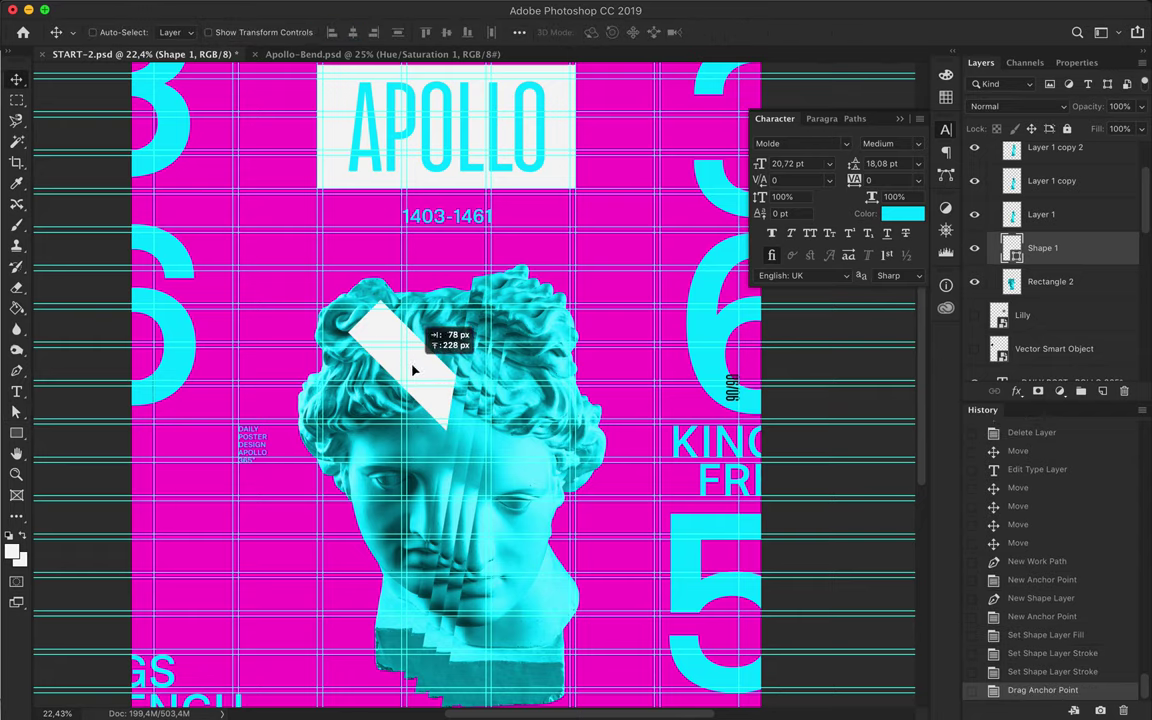
Draw a second diagonal line on the lower face and clip it to the bust.
{"action": "key", "text": "p"}
{"action": "left_click", "coordinate": [493, 585]}
{"action": "left_click", "coordinate": [548, 535]}
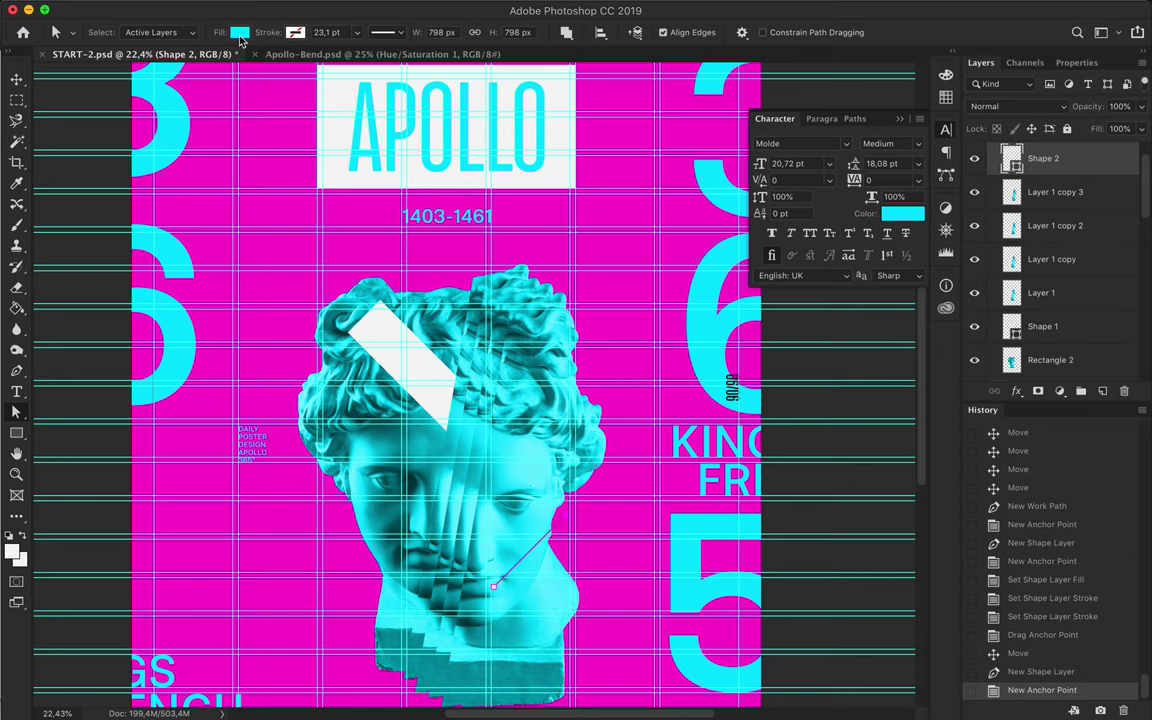
{"action": "key", "text": "a"}
{"action": "left_click", "coordinate": [240, 32]}
{"action": "scroll", "coordinate": [590, 478], "scroll_direction": "down", "scroll_amount": 2}
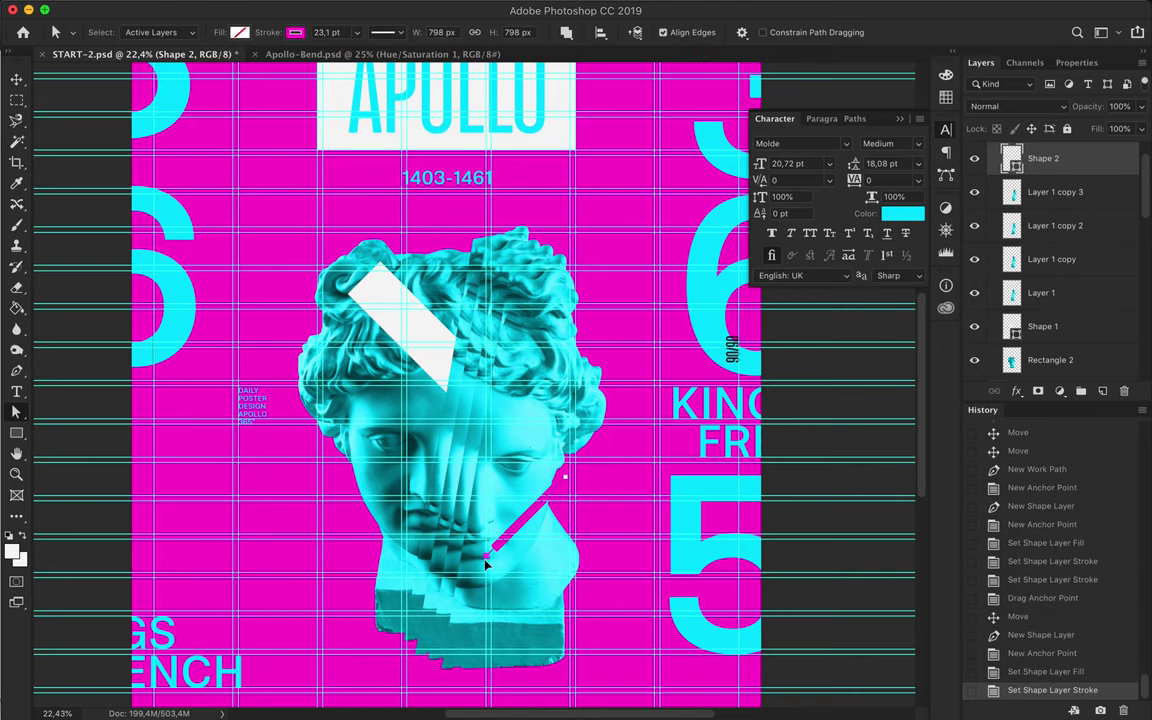
{"action": "key", "text": "ctrl+alt+g"}
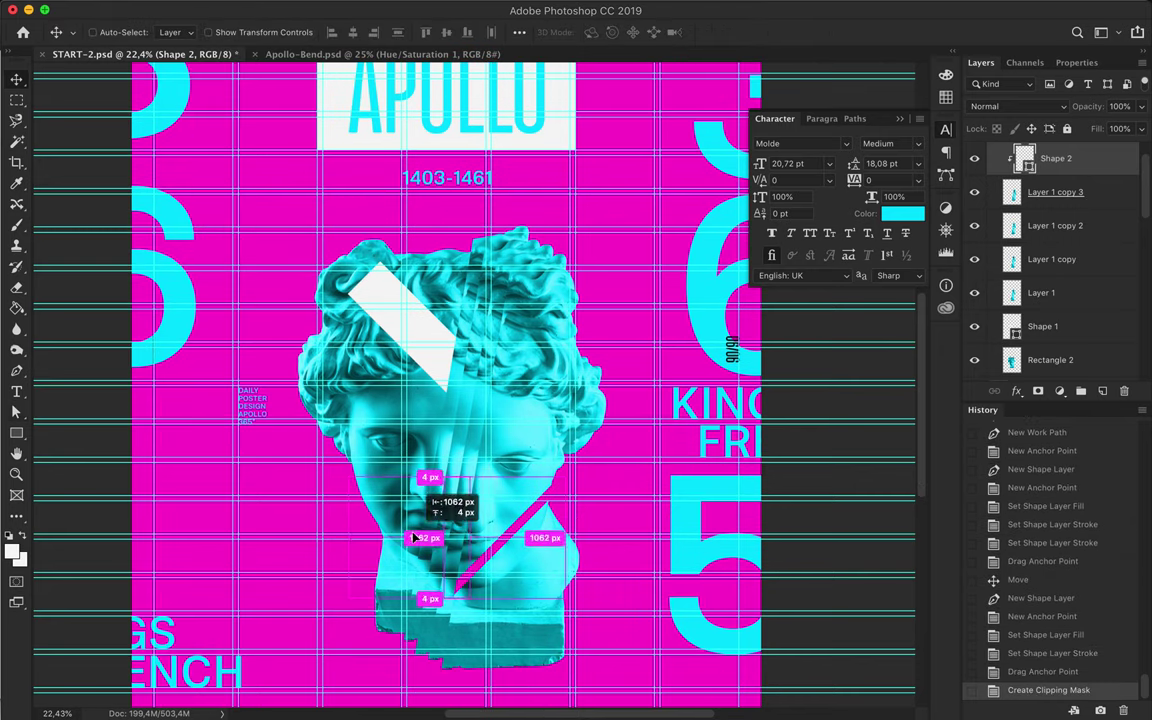
Delete an unwanted slash copy and move the white bar up and left.
{"action": "left_click_drag", "start_coordinate": [560, 540], "coordinate": [450, 475]}
{"action": "left_click_drag", "start_coordinate": [1050, 158], "coordinate": [1035, 320]}
{"action": "key", "text": "Delete"}
{"action": "left_click", "coordinate": [427, 334], "text": "ctrl"}
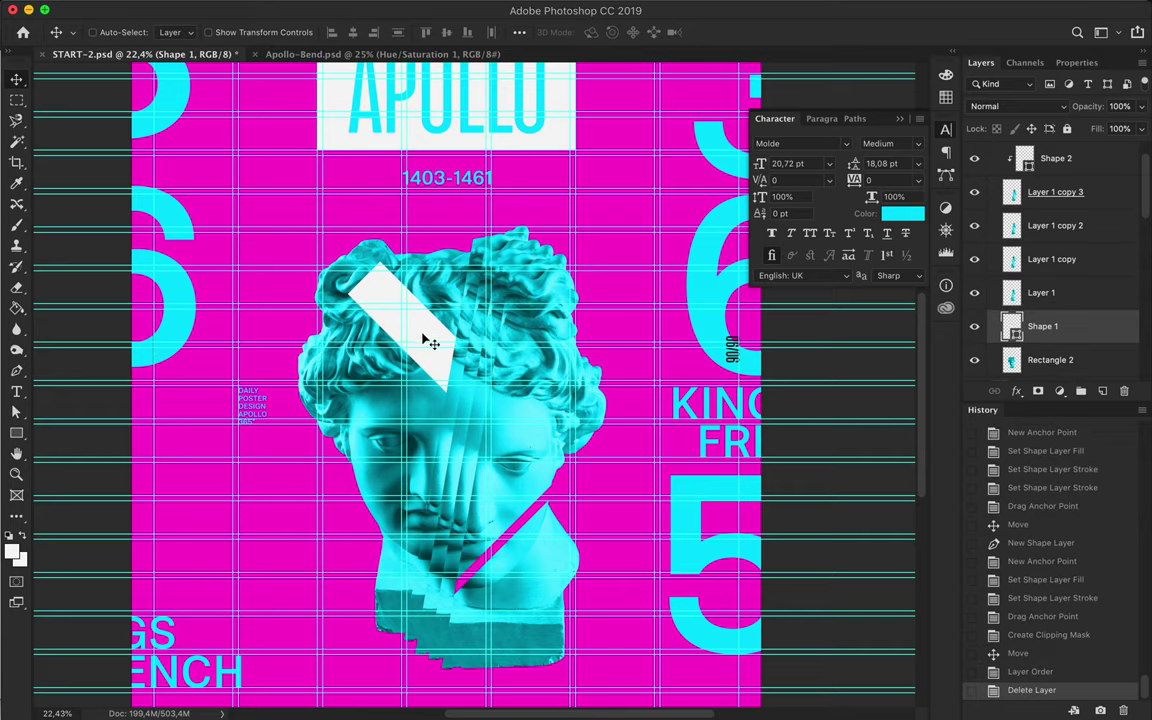
{"action": "left_click_drag", "start_coordinate": [427, 334], "coordinate": [395, 327]}
{"action": "scroll", "coordinate": [395, 327], "scroll_direction": "up", "scroll_amount": 3}
{"action": "scroll", "coordinate": [420, 360], "scroll_direction": "up", "scroll_amount": 4}
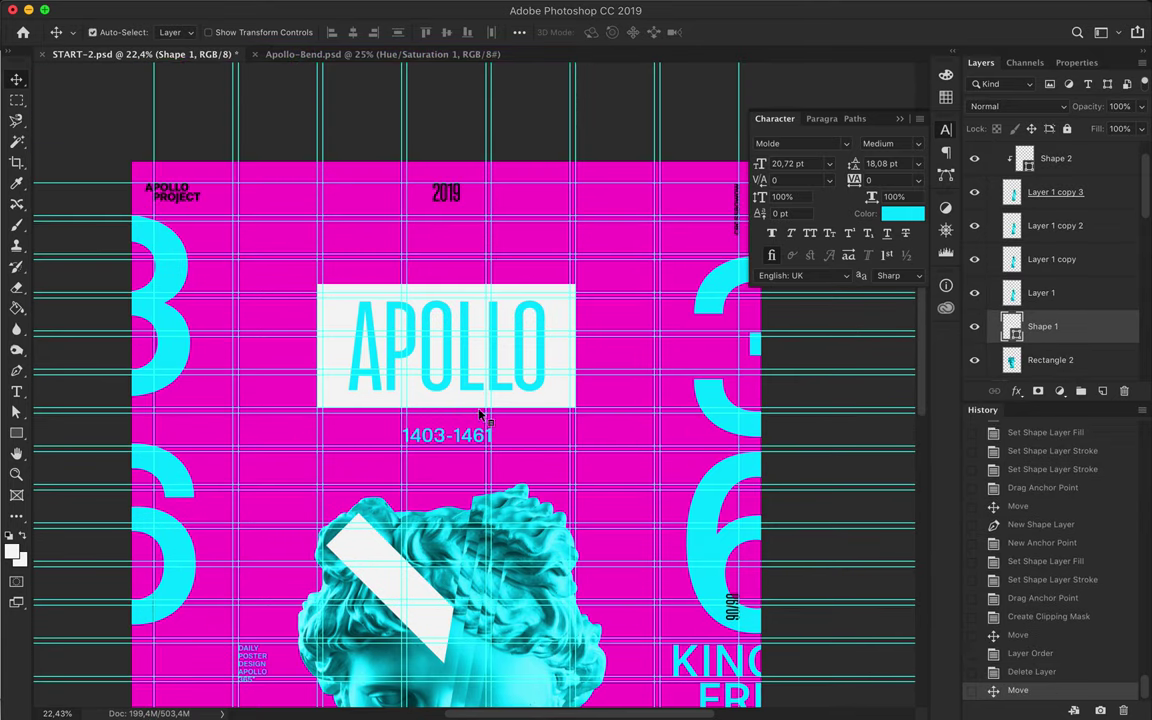
Make the duplicated APOLLO title copy white.
{"action": "left_click_drag", "start_coordinate": [450, 372], "coordinate": [450, 328]}
{"action": "left_click", "coordinate": [903, 213]}
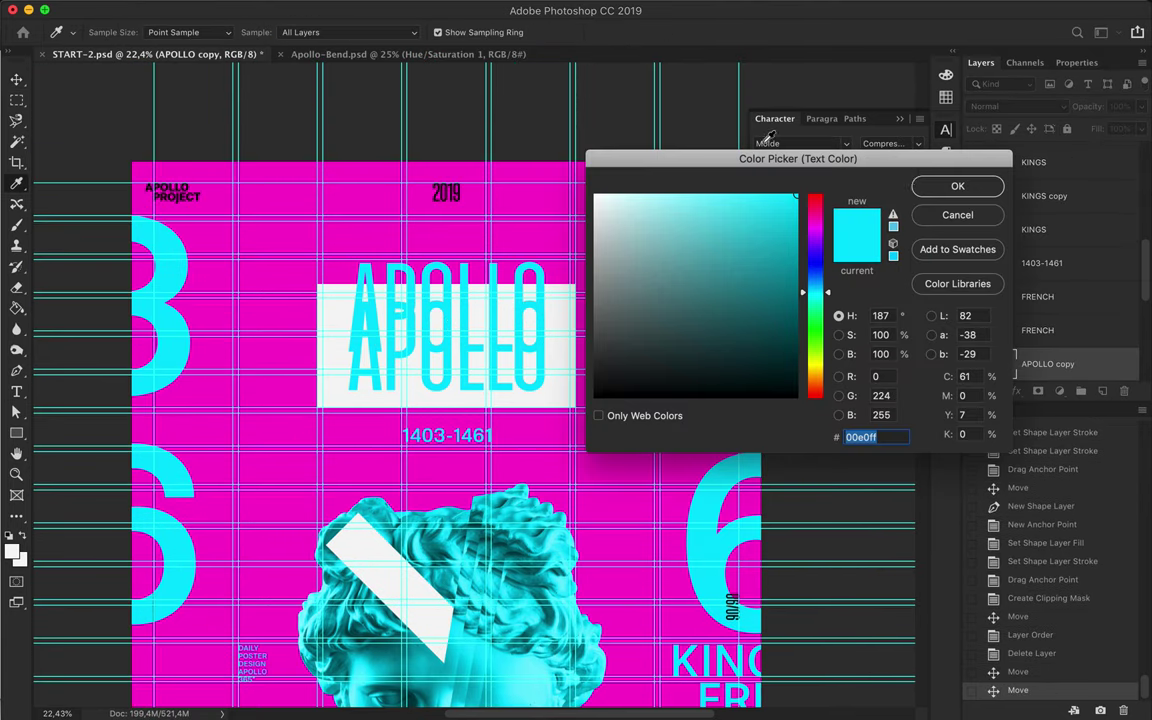
{"action": "left_click", "coordinate": [950, 186]}
{"action": "key", "text": "v"}
{"action": "right_click", "coordinate": [970, 320]}
{"action": "key", "text": "Escape"}
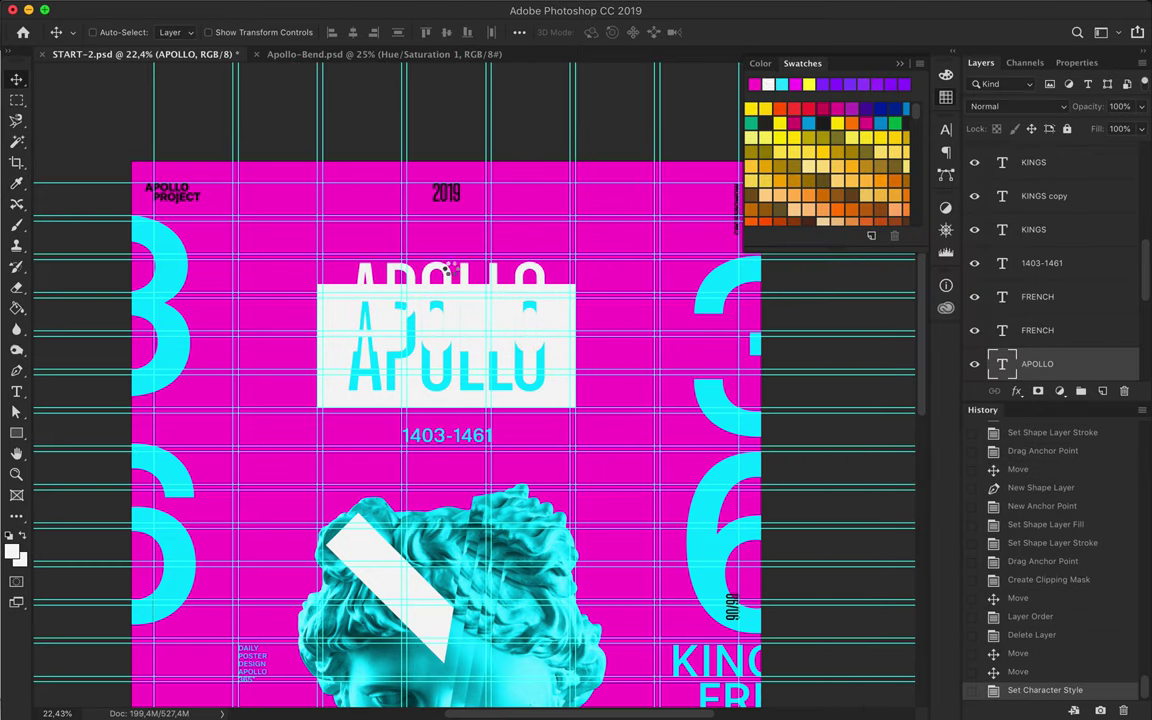
Copy strips of the white APOLLO and paste them as layers around the title.
{"action": "key", "text": "m"}
{"action": "left_click_drag", "start_coordinate": [340, 210], "coordinate": [585, 230]}
{"action": "key", "text": "ctrl+c"}
{"action": "key", "text": "ctrl+v"}
{"action": "key", "text": "v"}
{"action": "mouse_move", "coordinate": [500, 250]}
{"action": "left_mouse_down"}
{"action": "mouse_move", "coordinate": [527, 282]}
{"action": "mouse_move", "coordinate": [540, 222]}
{"action": "left_mouse_up"}
{"action": "key", "text": "m"}
{"action": "left_click_drag", "start_coordinate": [652, 258], "coordinate": [540, 385]}
{"action": "key", "text": "ctrl+c"}
{"action": "key", "text": "ctrl+v"}
{"action": "key", "text": "v"}
{"action": "left_click_drag", "start_coordinate": [560, 257], "coordinate": [548, 165]}
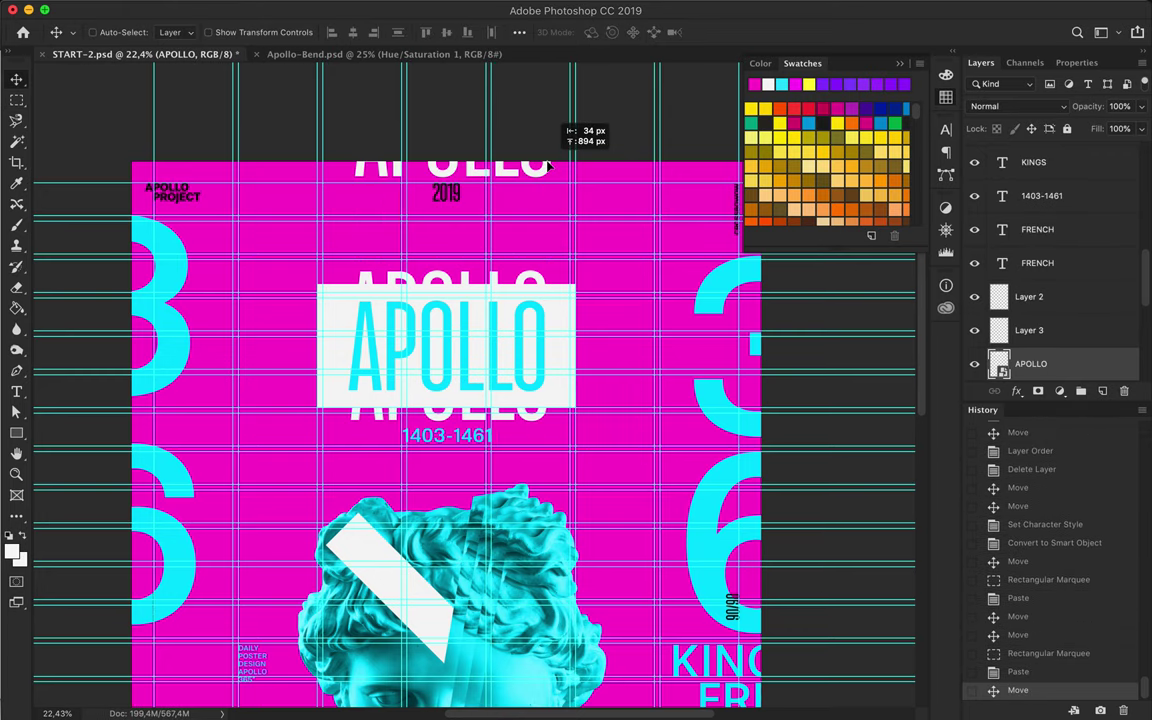
Move a strip copy lower and centre the strips horizontally on the poster.
{"action": "scroll", "coordinate": [548, 165], "scroll_direction": "down", "scroll_amount": 1}
{"action": "scroll", "coordinate": [540, 105], "scroll_direction": "down", "scroll_amount": 3}
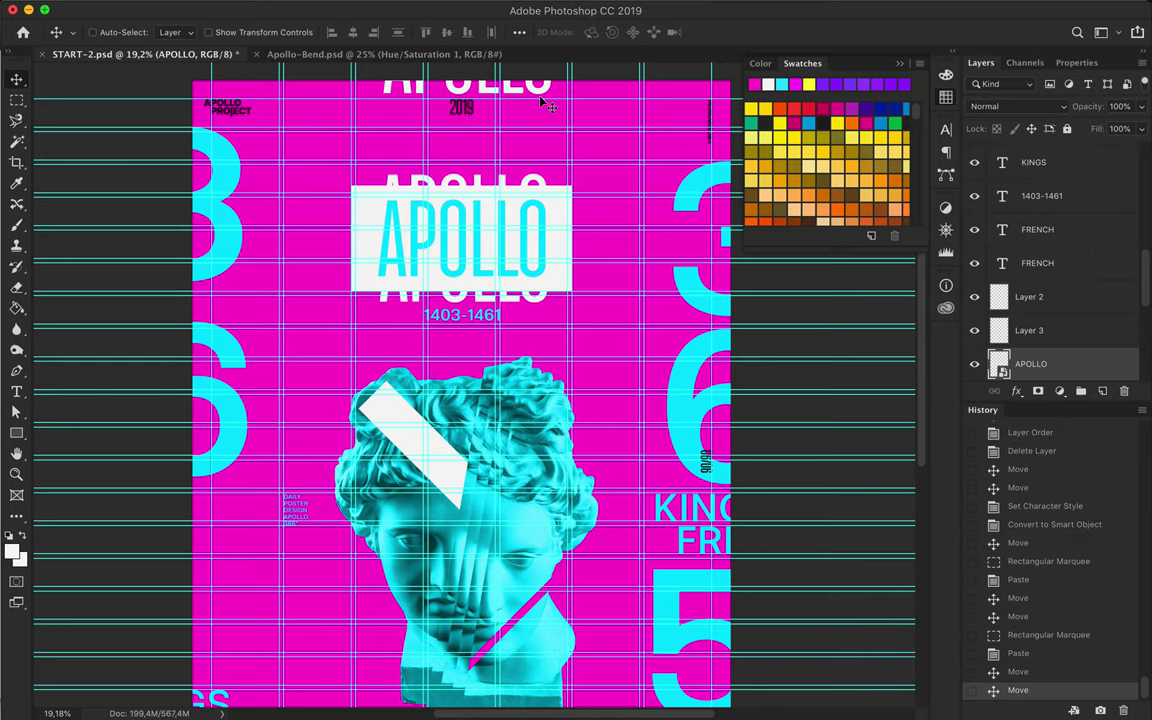
{"action": "scroll", "coordinate": [548, 105], "scroll_direction": "down", "scroll_amount": 1}
{"action": "left_click_drag", "start_coordinate": [425, 470], "coordinate": [432, 587]}
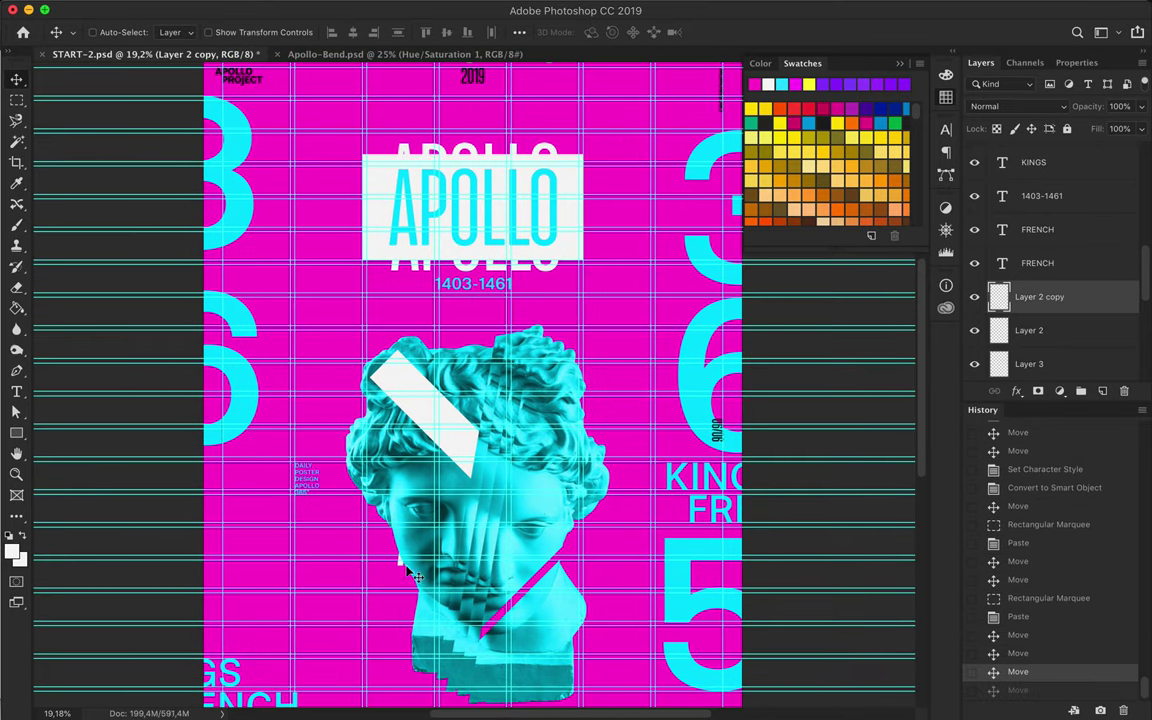
{"action": "scroll", "coordinate": [432, 587], "scroll_direction": "down", "scroll_amount": 3}
{"action": "scroll", "coordinate": [425, 120], "scroll_direction": "up", "scroll_amount": 5}
{"action": "left_click", "coordinate": [425, 120], "text": "shift"}
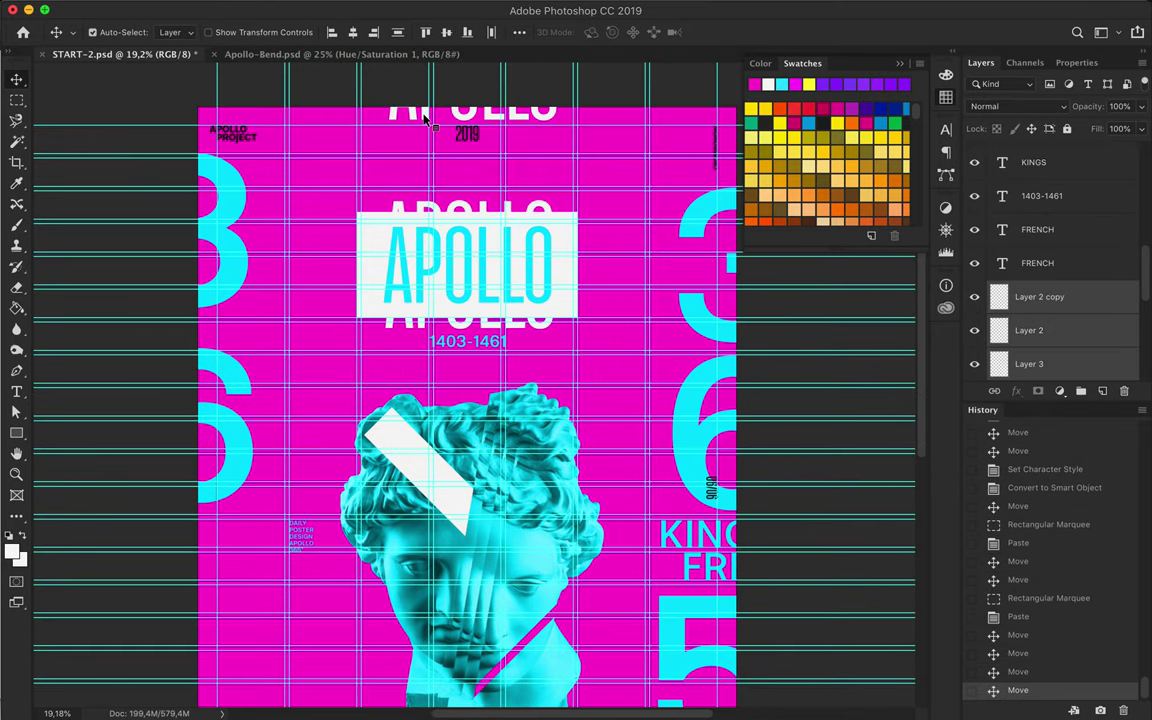
{"action": "left_click", "coordinate": [352, 32]}
{"action": "scroll", "coordinate": [430, 350], "scroll_direction": "down", "scroll_amount": 5}
{"action": "scroll", "coordinate": [430, 350], "scroll_direction": "up", "scroll_amount": 3}
Stretch the diagonal bar by moving its anchor up and recolour its stroke magenta.
{"action": "left_click", "coordinate": [405, 275]}
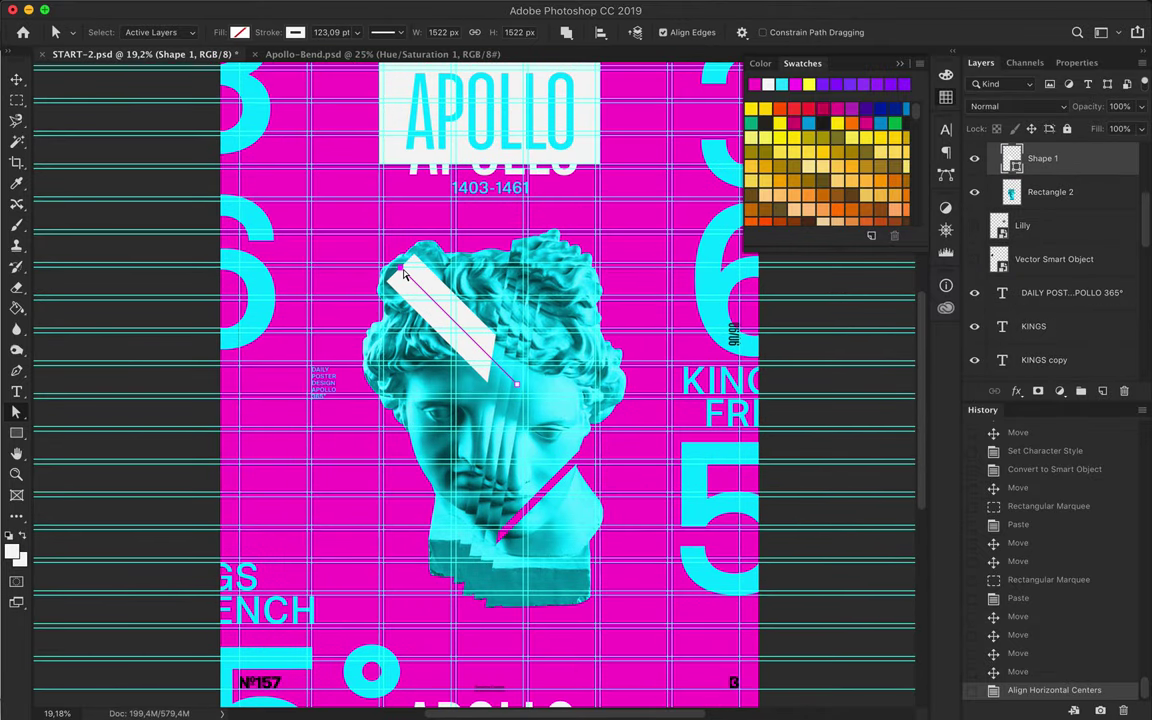
{"action": "left_click_drag", "start_coordinate": [405, 275], "coordinate": [410, 242]}
{"action": "left_click", "coordinate": [295, 32]}
{"action": "left_click", "coordinate": [190, 62]}
{"action": "key", "text": "v"}
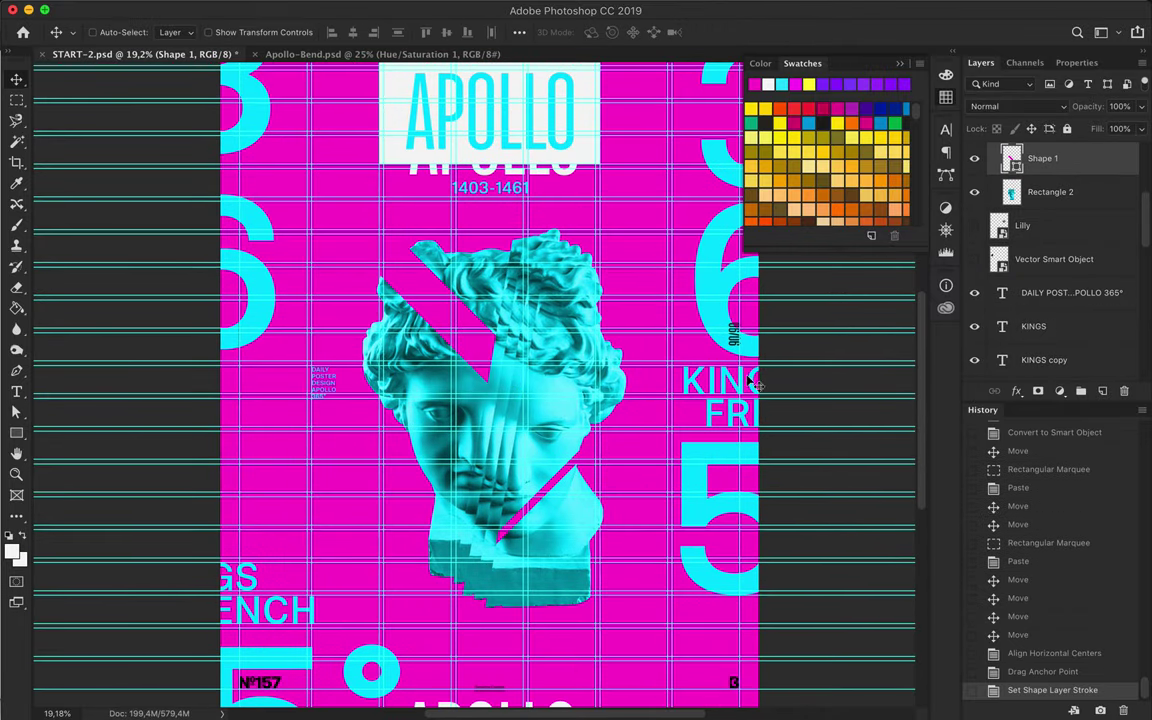
Make the KINGS text and its copy white.
{"action": "left_click", "coordinate": [757, 385], "text": "ctrl"}
{"action": "left_click", "coordinate": [260, 615], "text": "ctrl+shift"}
{"action": "key", "text": "t"}
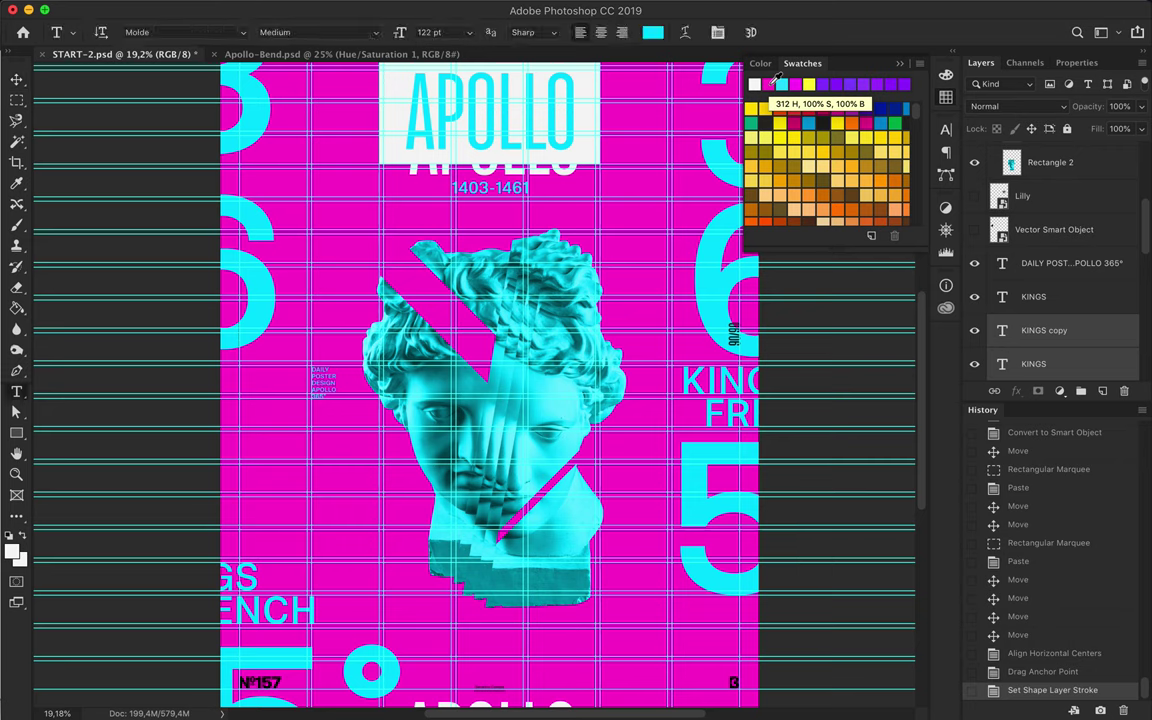
{"action": "left_click", "coordinate": [652, 32]}
{"action": "left_click", "coordinate": [957, 184]}
Set the top group of text layers through APOLLO to white.
{"action": "scroll", "coordinate": [699, 397], "scroll_direction": "up", "scroll_amount": 3}
{"action": "scroll", "coordinate": [1050, 250], "scroll_direction": "up", "scroll_amount": 5}
{"action": "left_click", "coordinate": [1045, 148]}
{"action": "left_click", "coordinate": [1050, 279], "text": "shift"}
{"action": "left_click", "coordinate": [651, 33]}
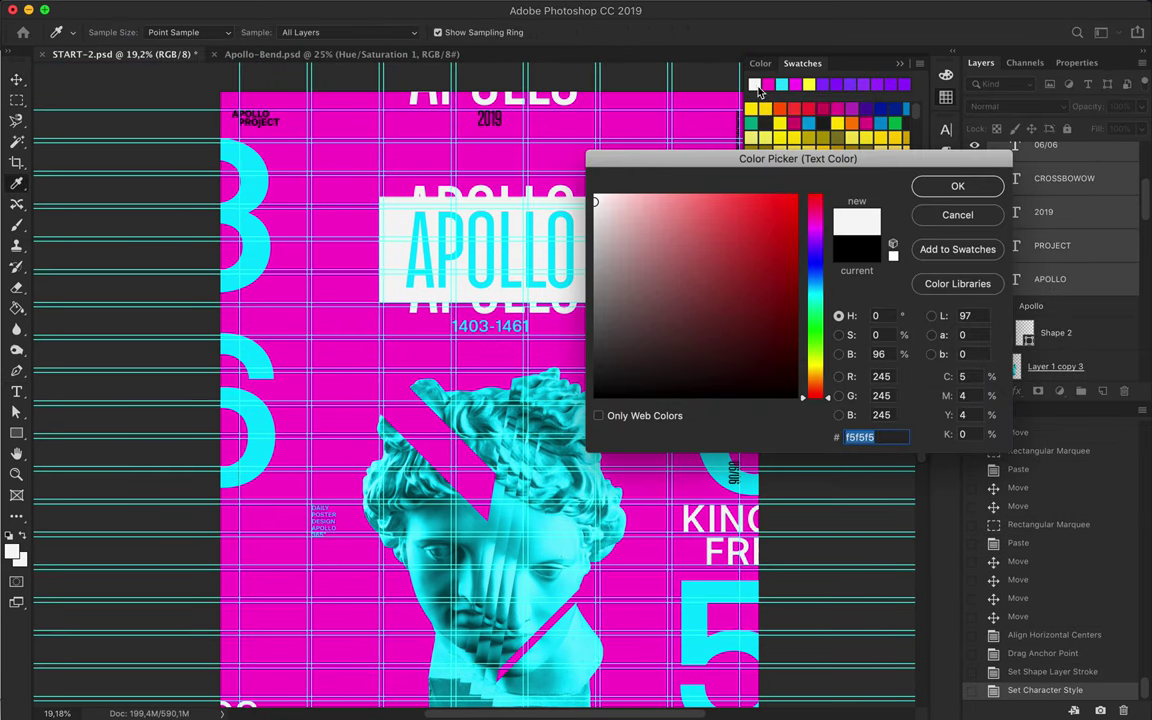
{"action": "left_click", "coordinate": [940, 186]}
Load the Black Numbers layer as a selection for painting.
{"action": "scroll", "coordinate": [1060, 230], "scroll_direction": "up", "scroll_amount": 2}
{"action": "left_click", "coordinate": [1012, 204], "text": "ctrl"}
{"action": "key", "text": "b"}
{"action": "scroll", "coordinate": [600, 450], "scroll_direction": "down", "scroll_amount": 5}
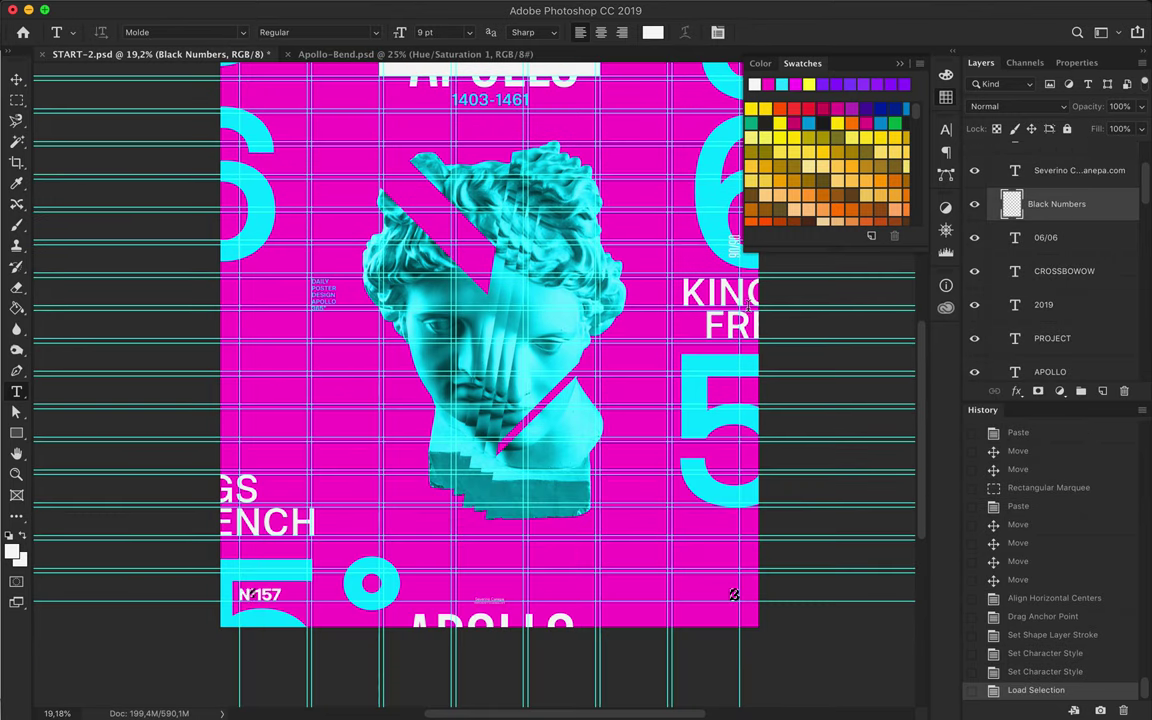
Paint inside the Black Numbers selection, then deselect.
{"action": "left_click", "coordinate": [733, 594]}
{"action": "left_click", "coordinate": [733, 594]}
{"action": "key", "text": "m"}
{"action": "key", "text": "ctrl+d"}
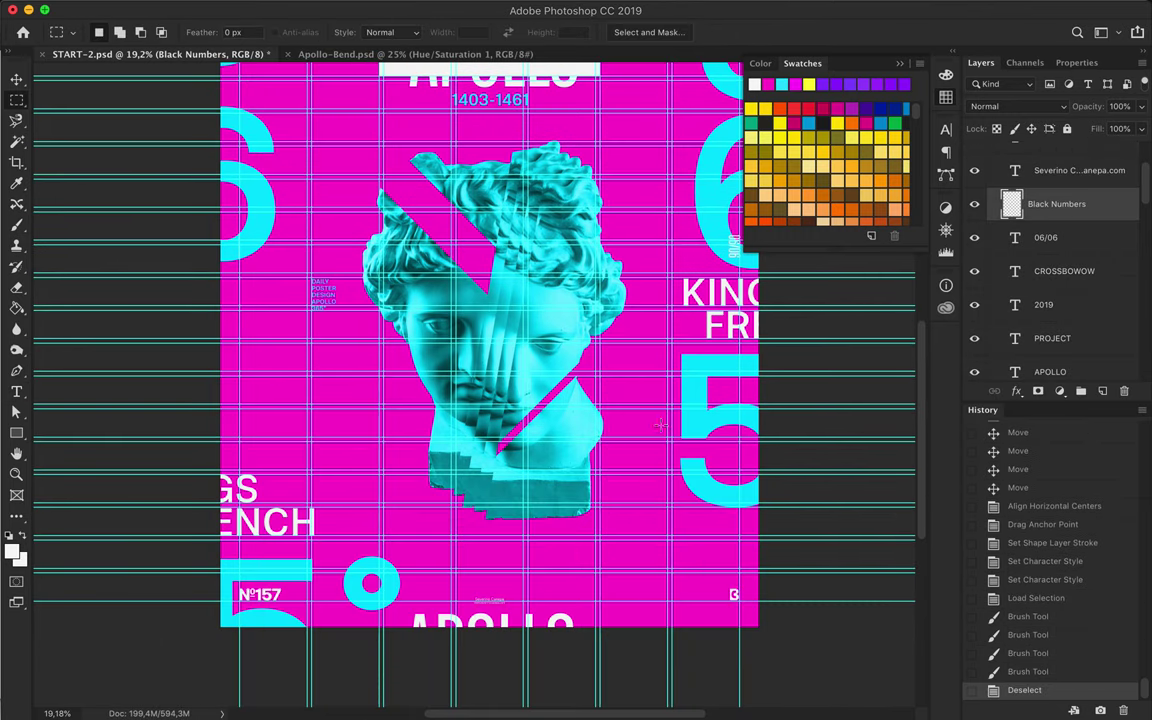
{"action": "scroll", "coordinate": [609, 380], "scroll_direction": "up", "scroll_amount": 5}
{"action": "key", "text": "v"}
{"action": "scroll", "coordinate": [492, 425], "scroll_direction": "up", "scroll_amount": 3}
Alt-drag a copy of the 1403-1461 dates just below the original.
{"action": "left_click", "coordinate": [492, 425]}
{"action": "left_click_drag", "start_coordinate": [492, 440], "coordinate": [533, 463]}
{"action": "left_click", "coordinate": [519, 32]}
{"action": "left_click", "coordinate": [425, 70]}
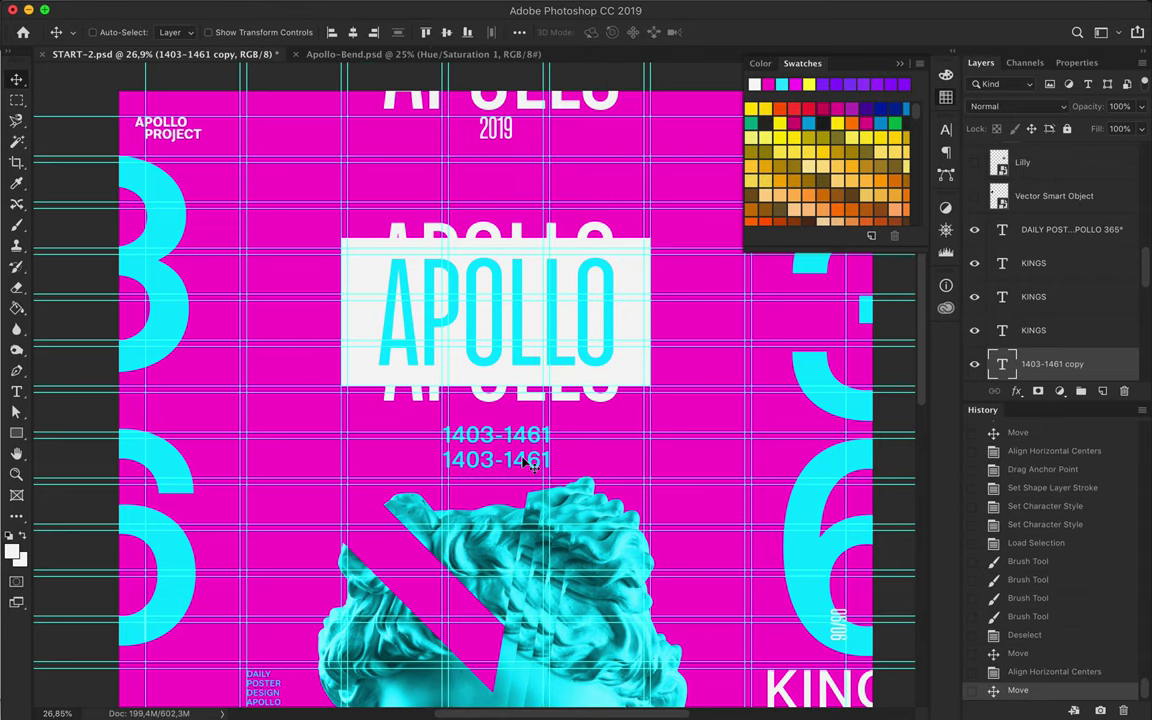
Retype the copy as CHARLES VII and centre it horizontally on the canvas.
{"action": "double_click", "coordinate": [522, 458]}
{"action": "type", "text": "CHARLES V"}
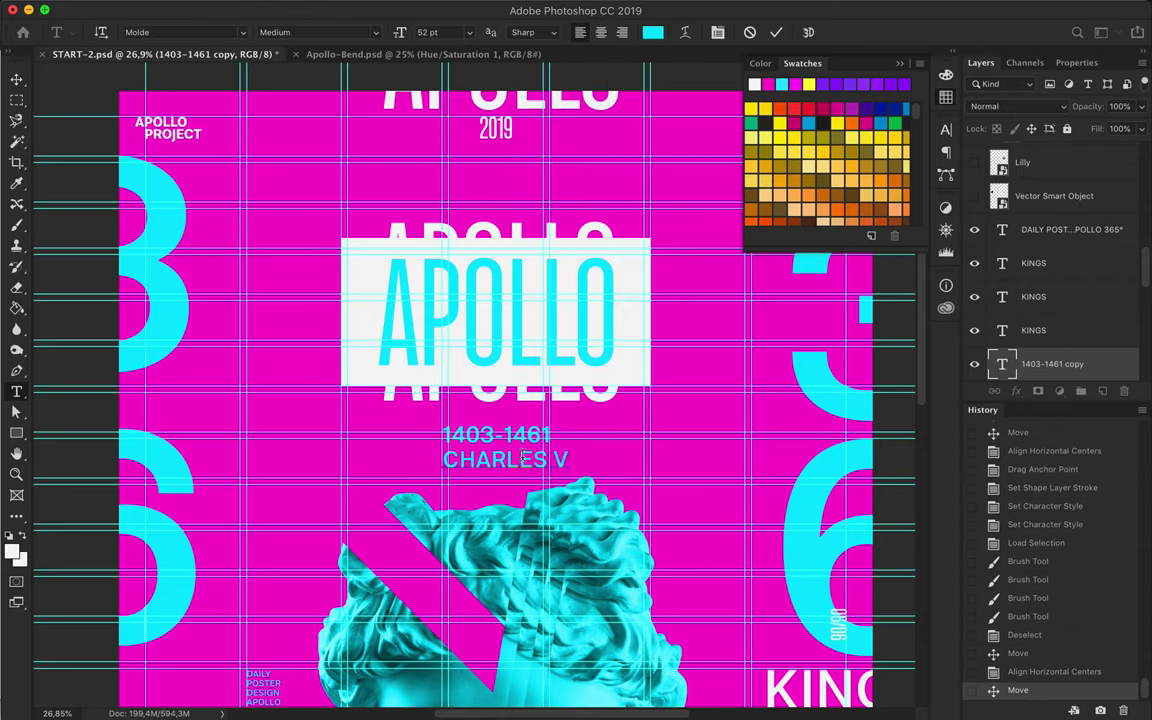
{"action": "type", "text": "II"}
{"action": "key", "text": "Escape"}
{"action": "key", "text": "v"}
{"action": "left_click", "coordinate": [353, 32]}
{"action": "left_click", "coordinate": [519, 32]}
{"action": "left_click", "coordinate": [470, 75]}
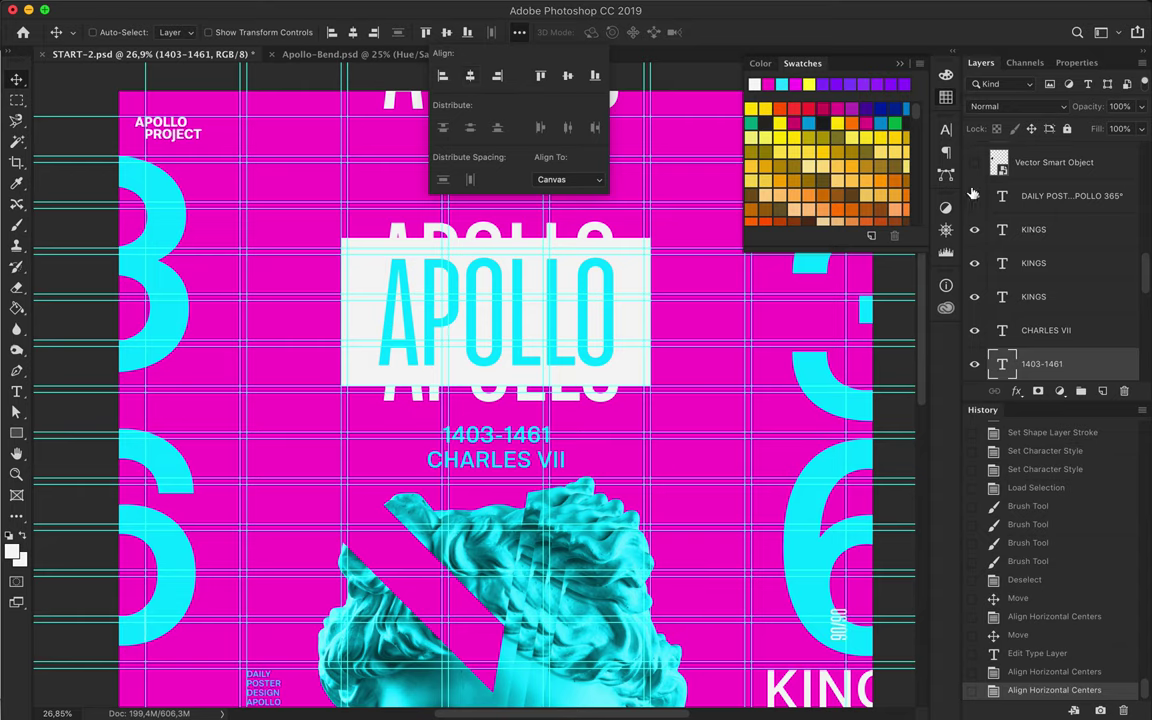
{"action": "left_click", "coordinate": [946, 151]}
{"action": "left_click", "coordinate": [792, 143]}
Reduce the 1403-1461 dates to 22 pt.
{"action": "key", "text": "t"}
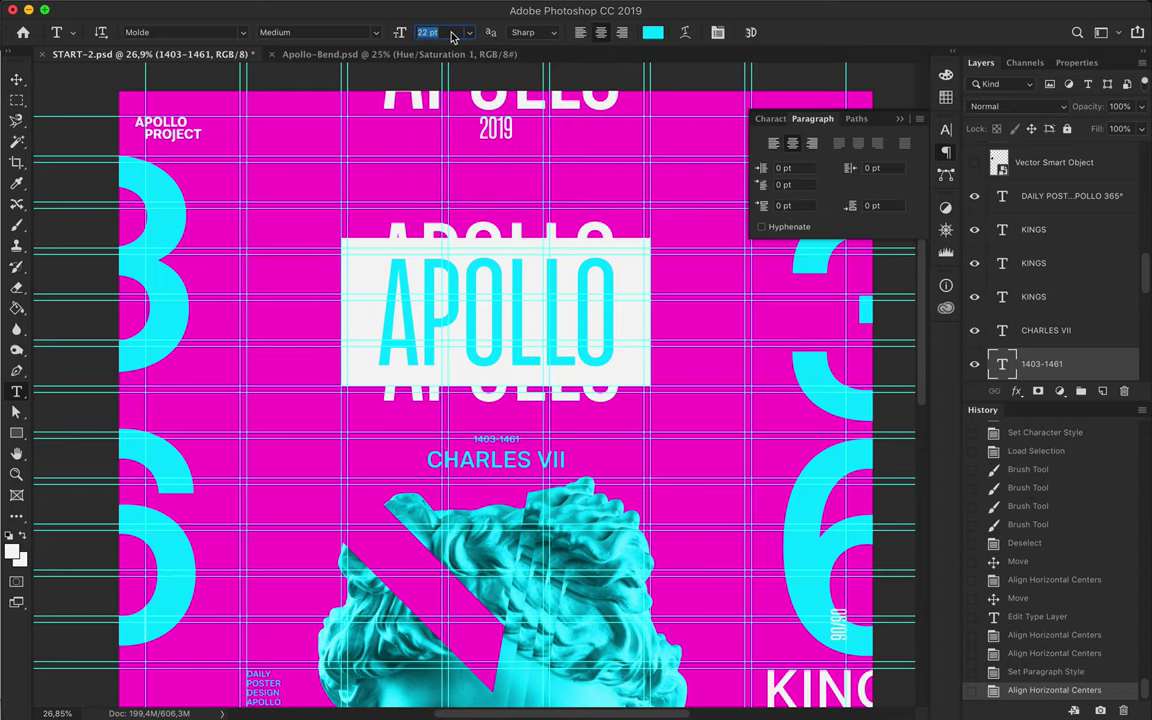
{"action": "key", "text": "Return"}
{"action": "key", "text": "v"}
{"action": "scroll", "coordinate": [497, 270], "scroll_direction": "up", "scroll_amount": 3}
{"action": "scroll", "coordinate": [497, 270], "scroll_direction": "up", "scroll_amount": 2}
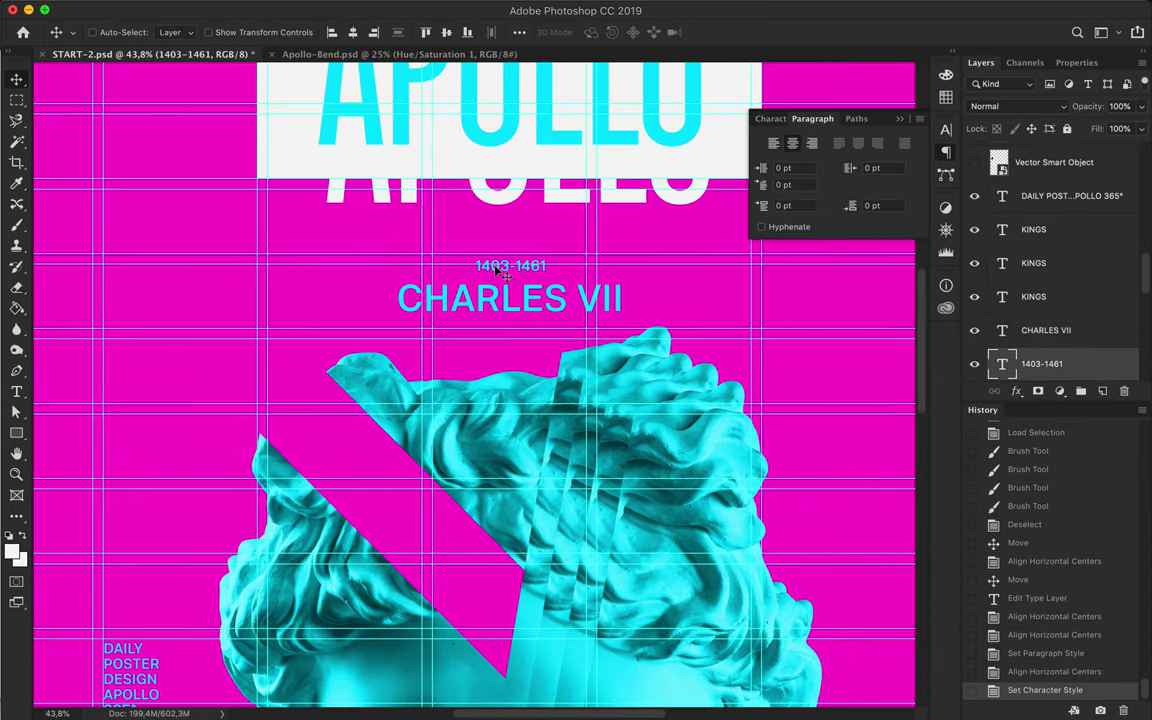
Change the 1403-1461 dates text colour to white.
{"action": "double_click", "coordinate": [497, 268]}
{"action": "left_click", "coordinate": [652, 32]}
{"action": "left_click", "coordinate": [946, 96]}
{"action": "left_click", "coordinate": [754, 84]}
{"action": "left_click", "coordinate": [956, 185]}
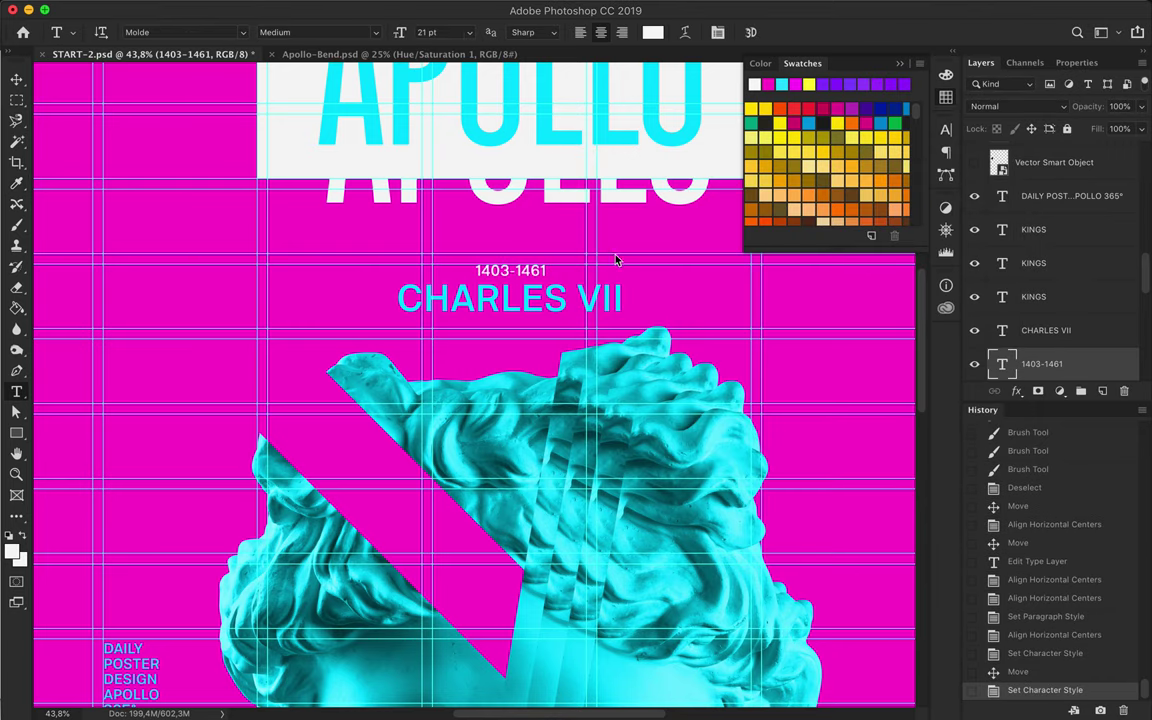
{"action": "key", "text": "v"}
{"action": "scroll", "coordinate": [623, 257], "scroll_direction": "down", "scroll_amount": 3}
{"action": "left_click", "coordinate": [1022, 198]}
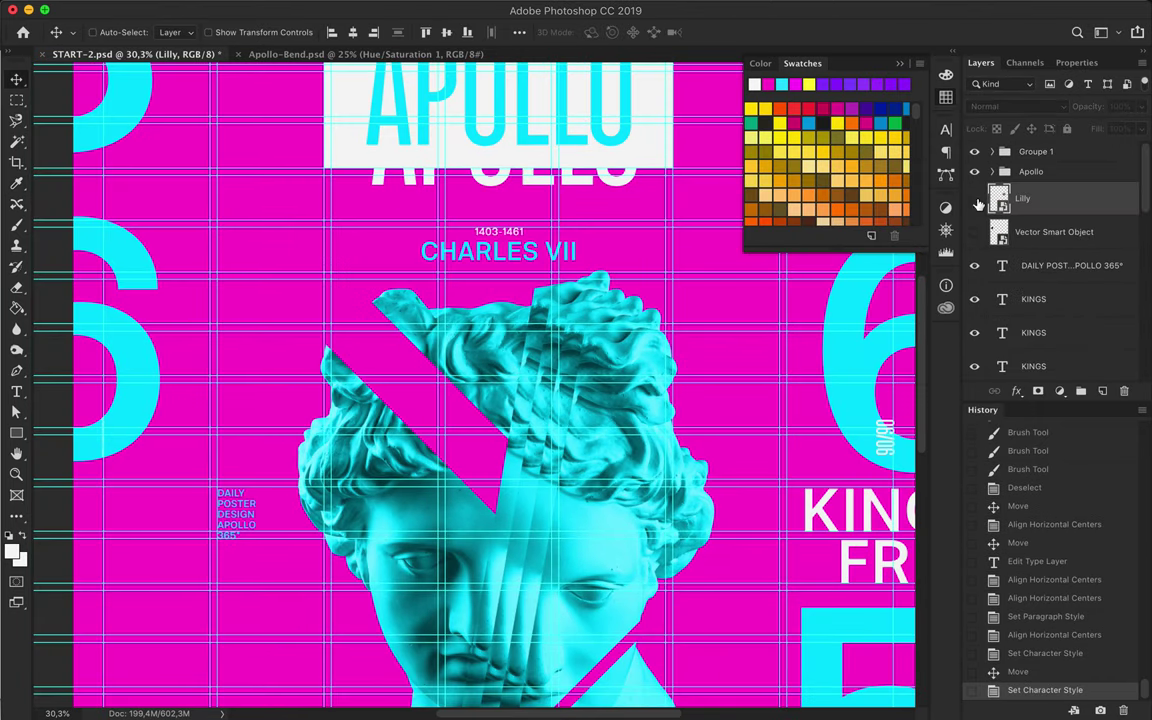
Paint the Lilly fleur-de-lis selection and move it up beside the title.
{"action": "left_click", "coordinate": [999, 198], "text": "ctrl"}
{"action": "key", "text": "b"}
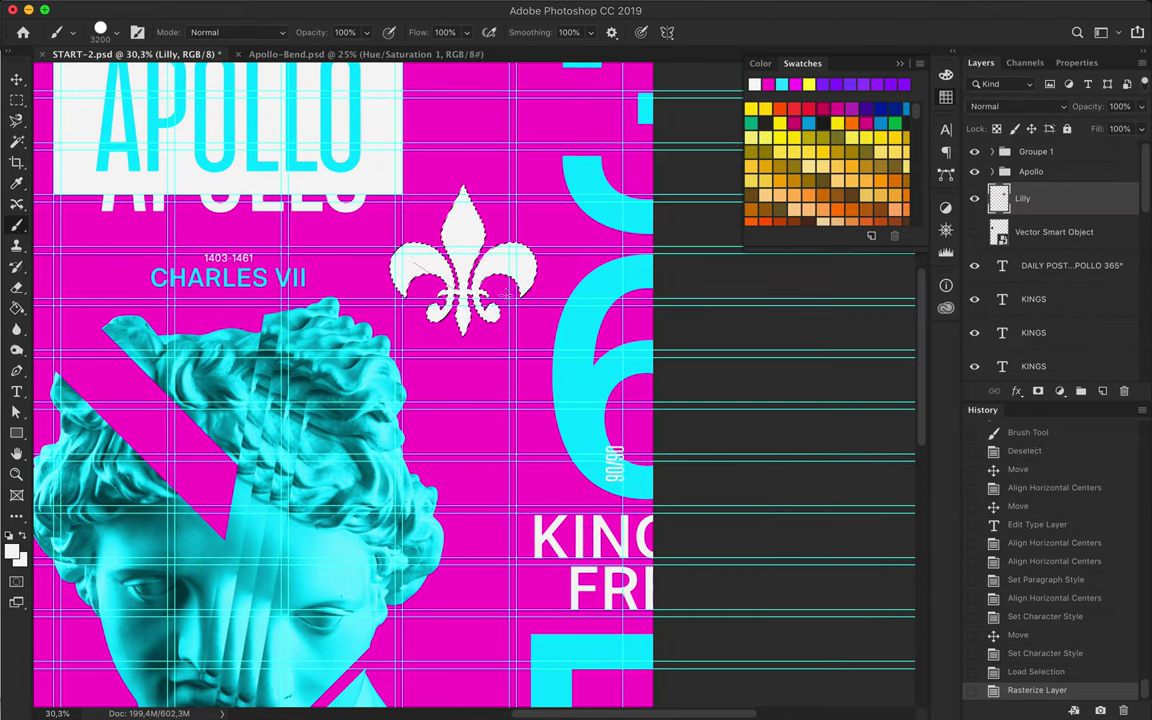
{"action": "key", "text": "ctrl+d"}
{"action": "key", "text": "v"}
{"action": "scroll", "coordinate": [466, 262], "scroll_direction": "up", "scroll_amount": 3}
{"action": "mouse_move", "coordinate": [466, 262]}
{"action": "left_mouse_down"}
{"action": "mouse_move", "coordinate": [478, 190]}
{"action": "mouse_move", "coordinate": [503, 218]}
{"action": "mouse_move", "coordinate": [500, 280]}
{"action": "left_mouse_up"}
Magic-wand select the fleur-de-lis, invert, and paint it white.
{"action": "key", "text": "w"}
{"action": "left_click", "coordinate": [545, 177]}
{"action": "key", "text": "ctrl+shift+i"}
{"action": "key", "text": "b"}
{"action": "key", "text": "ctrl+d"}
{"action": "key", "text": "v"}
Shrink the fleur-de-lis and place a copy left of the APOLLO box.
{"action": "key", "text": "ctrl+t"}
{"action": "mouse_move", "coordinate": [574, 320]}
{"action": "left_mouse_down"}
{"action": "mouse_move", "coordinate": [470, 215]}
{"action": "mouse_move", "coordinate": [410, 232]}
{"action": "left_mouse_up"}
{"action": "key", "text": "Return"}
{"action": "scroll", "coordinate": [412, 232], "scroll_direction": "left", "scroll_amount": 3}
{"action": "left_click_drag", "start_coordinate": [581, 265], "coordinate": [240, 268]}
Enlarge the France map Vector Smart Object from its corner.
{"action": "scroll", "coordinate": [471, 352], "scroll_direction": "down", "scroll_amount": 3}
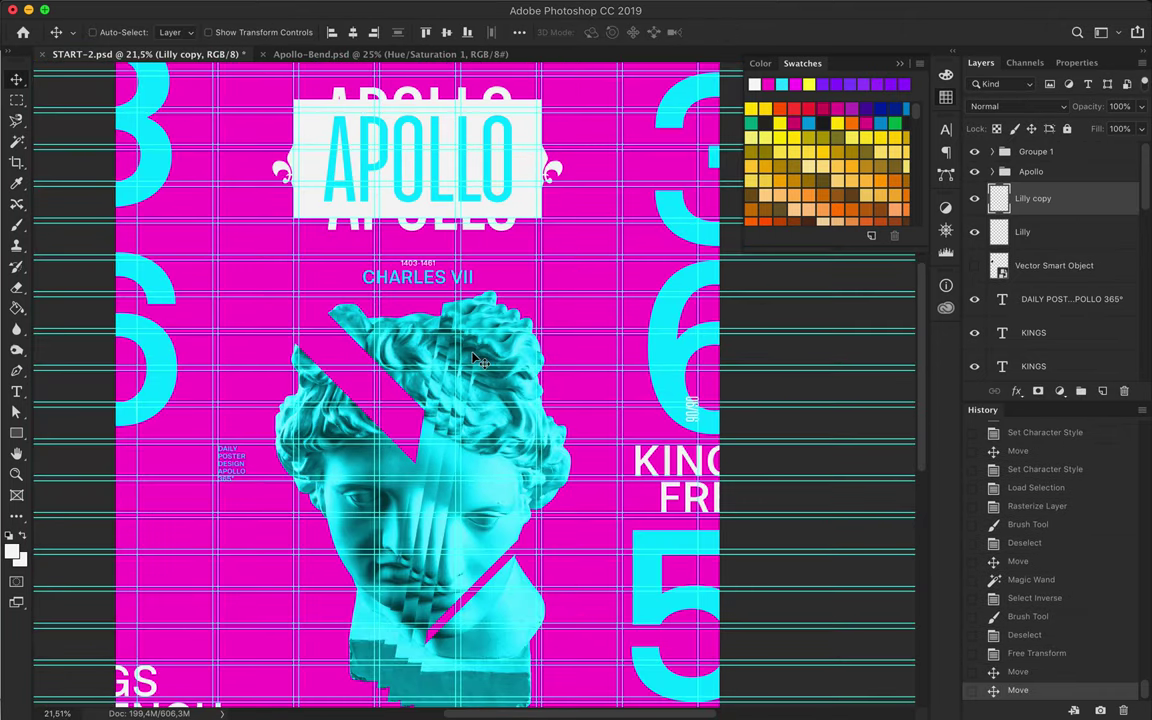
{"action": "left_click", "coordinate": [185, 270], "text": "ctrl"}
{"action": "key", "text": "ctrl+t"}
{"action": "mouse_move", "coordinate": [216, 304]}
{"action": "left_mouse_down"}
{"action": "mouse_move", "coordinate": [617, 690]}
{"action": "mouse_move", "coordinate": [301, 504]}
{"action": "left_mouse_up"}
{"action": "key", "text": "Return"}
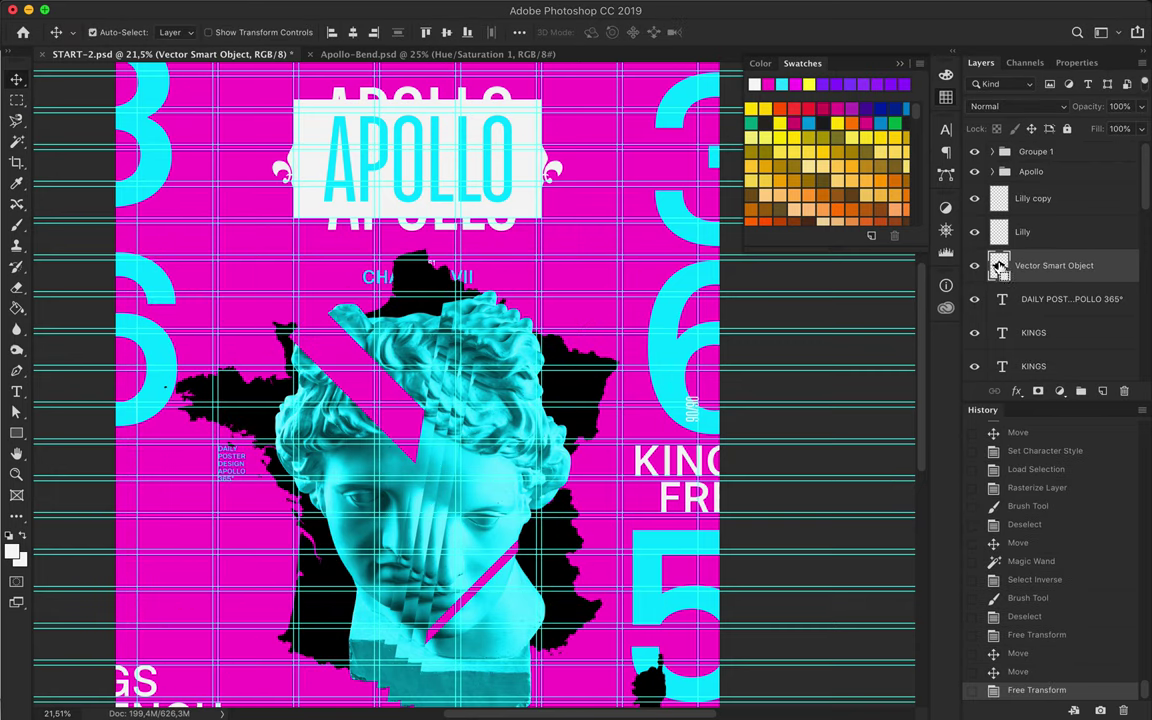
Rasterize the France map and brush its inverted selection white.
{"action": "left_click", "coordinate": [998, 265], "text": "ctrl"}
{"action": "key", "text": "w"}
{"action": "left_click", "coordinate": [690, 268]}
{"action": "key", "text": "ctrl+shift+i"}
{"action": "key", "text": "b"}
{"action": "left_click", "coordinate": [430, 265]}
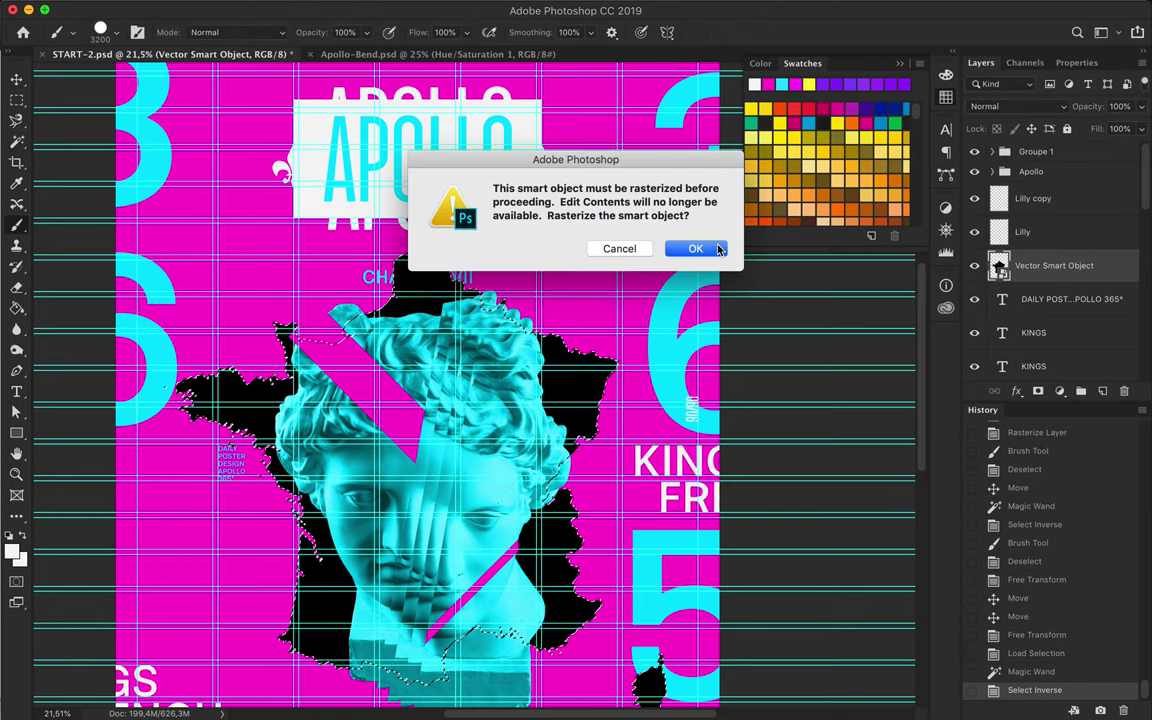
{"action": "key", "text": "Return"}
{"action": "mouse_move", "coordinate": [430, 265]}
{"action": "left_mouse_down"}
{"action": "mouse_move", "coordinate": [690, 470]}
{"action": "mouse_move", "coordinate": [700, 620]}
{"action": "left_mouse_up"}
{"action": "scroll", "coordinate": [700, 620], "scroll_direction": "down", "scroll_amount": 2}
{"action": "key", "text": "ctrl+d"}
Move the France map layer behind the bust, shift it lower, and preview full screen.
{"action": "key", "text": "v"}
{"action": "left_click_drag", "start_coordinate": [1015, 262], "coordinate": [1028, 346]}
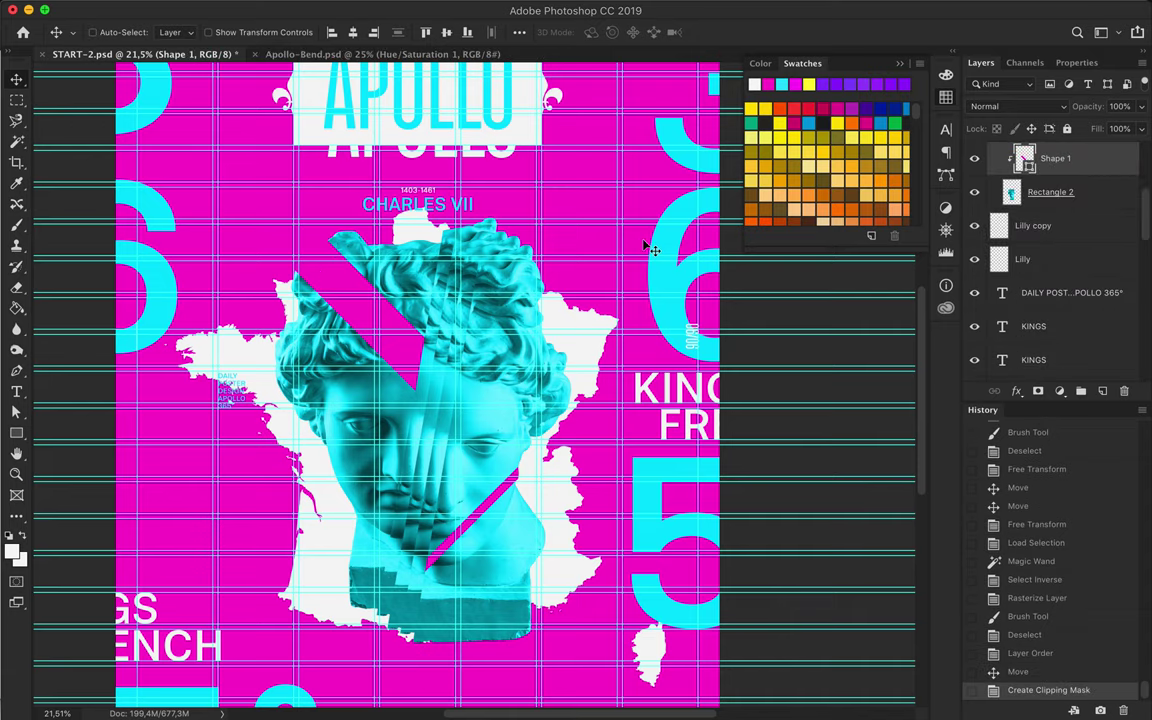
{"action": "mouse_move", "coordinate": [587, 307]}
{"action": "left_mouse_down"}
{"action": "mouse_move", "coordinate": [593, 382]}
{"action": "mouse_move", "coordinate": [589, 328]}
{"action": "left_mouse_up"}
{"action": "scroll", "coordinate": [589, 344], "scroll_direction": "down", "scroll_amount": 5}
{"action": "scroll", "coordinate": [589, 344], "scroll_direction": "up", "scroll_amount": 5}
{"action": "scroll", "coordinate": [589, 350], "scroll_direction": "up", "scroll_amount": 2}
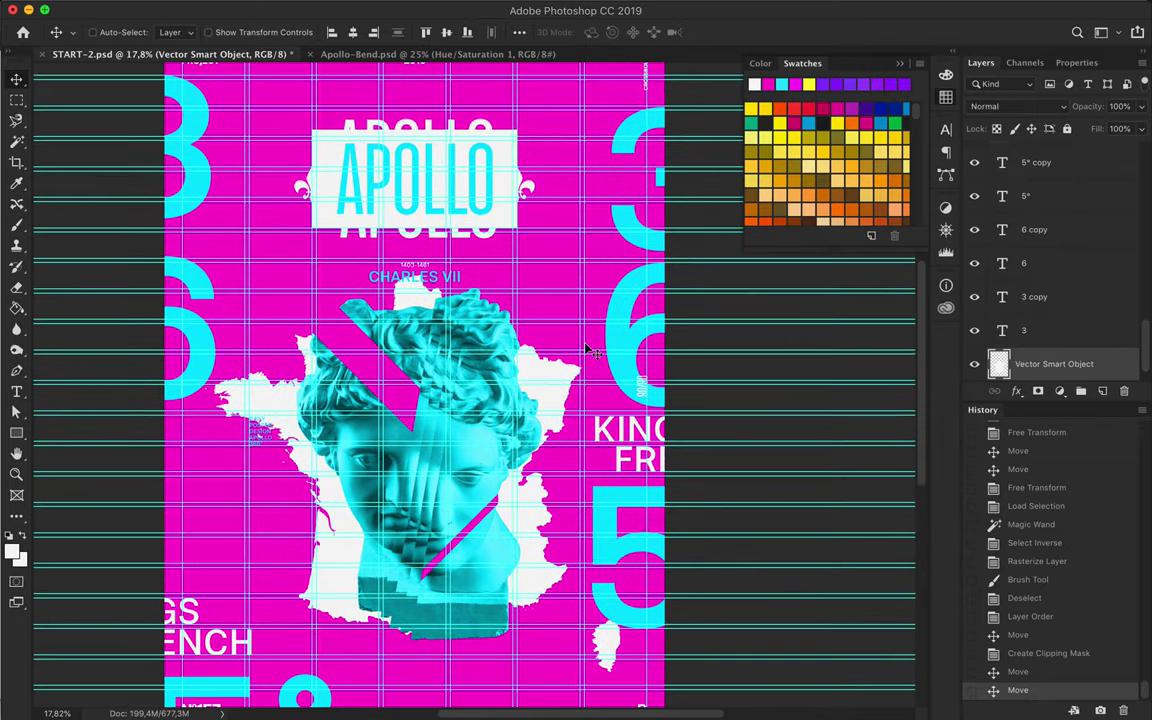
{"action": "key", "text": "f"}
{"action": "scroll", "coordinate": [972, 230], "scroll_direction": "down", "scroll_amount": 1}
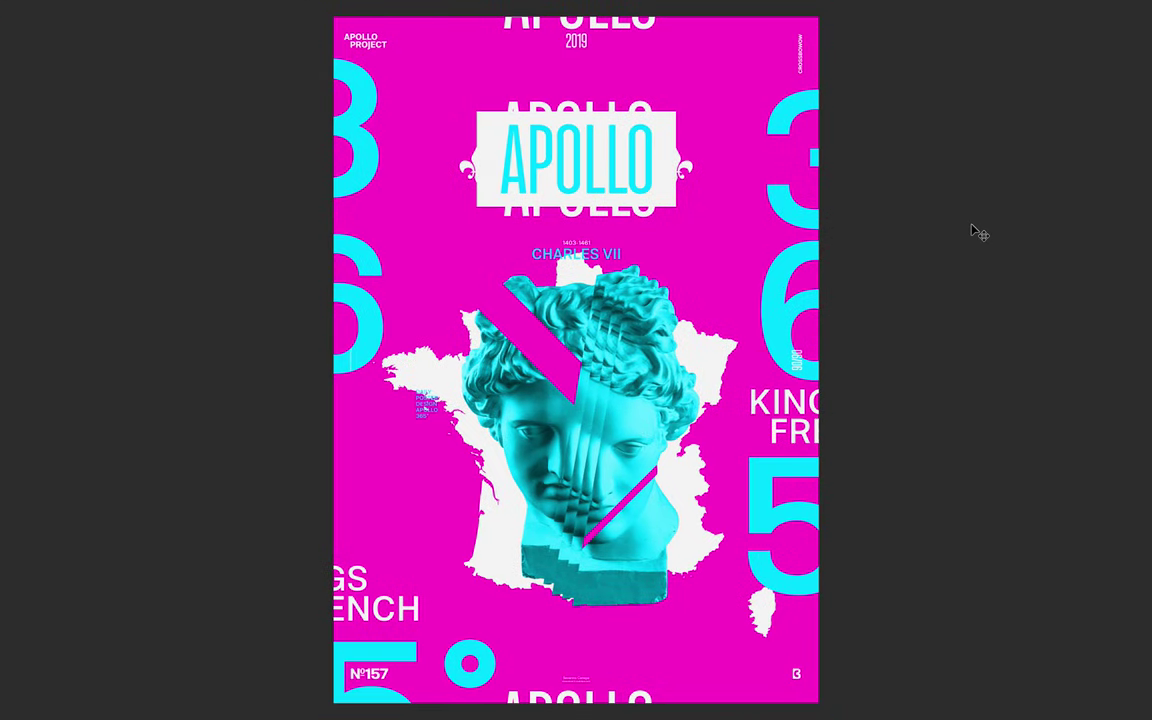
{"action": "key", "text": "f"}
Nudge the bust group up, lower the France map and stretch it taller.
{"action": "left_click", "coordinate": [1030, 171]}
{"action": "left_click_drag", "start_coordinate": [535, 497], "coordinate": [540, 476]}
{"action": "left_click_drag", "start_coordinate": [608, 409], "coordinate": [613, 437]}
{"action": "scroll", "coordinate": [596, 280], "scroll_direction": "down", "scroll_amount": 1}
{"action": "key", "text": "ctrl+t"}
{"action": "left_click_drag", "start_coordinate": [472, 288], "coordinate": [470, 258]}
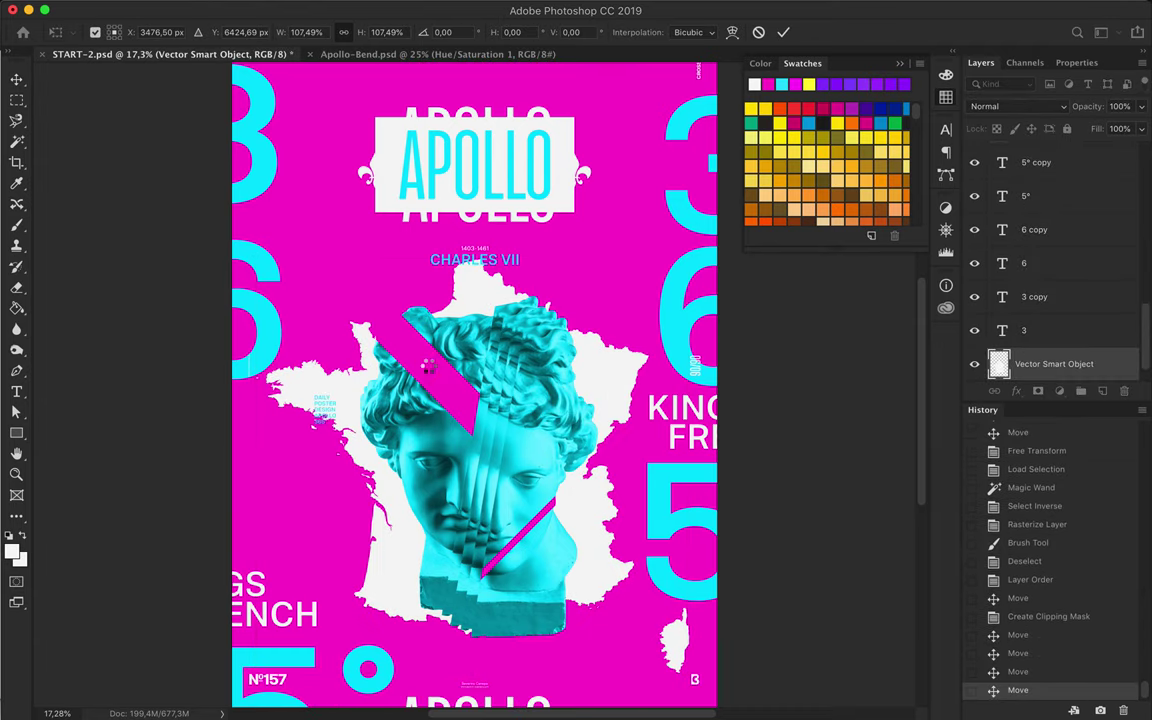
{"action": "key", "text": "Return"}
Raise the Shape 1 stripe, adjust the map, and move the Lilly layers lower.
{"action": "left_click", "coordinate": [427, 366], "text": "ctrl"}
{"action": "left_click_drag", "start_coordinate": [422, 362], "coordinate": [425, 345]}
{"action": "left_click_drag", "start_coordinate": [590, 360], "coordinate": [604, 375]}
{"action": "scroll", "coordinate": [562, 275], "scroll_direction": "up", "scroll_amount": 1}
{"action": "scroll", "coordinate": [1053, 260], "scroll_direction": "up", "scroll_amount": 5}
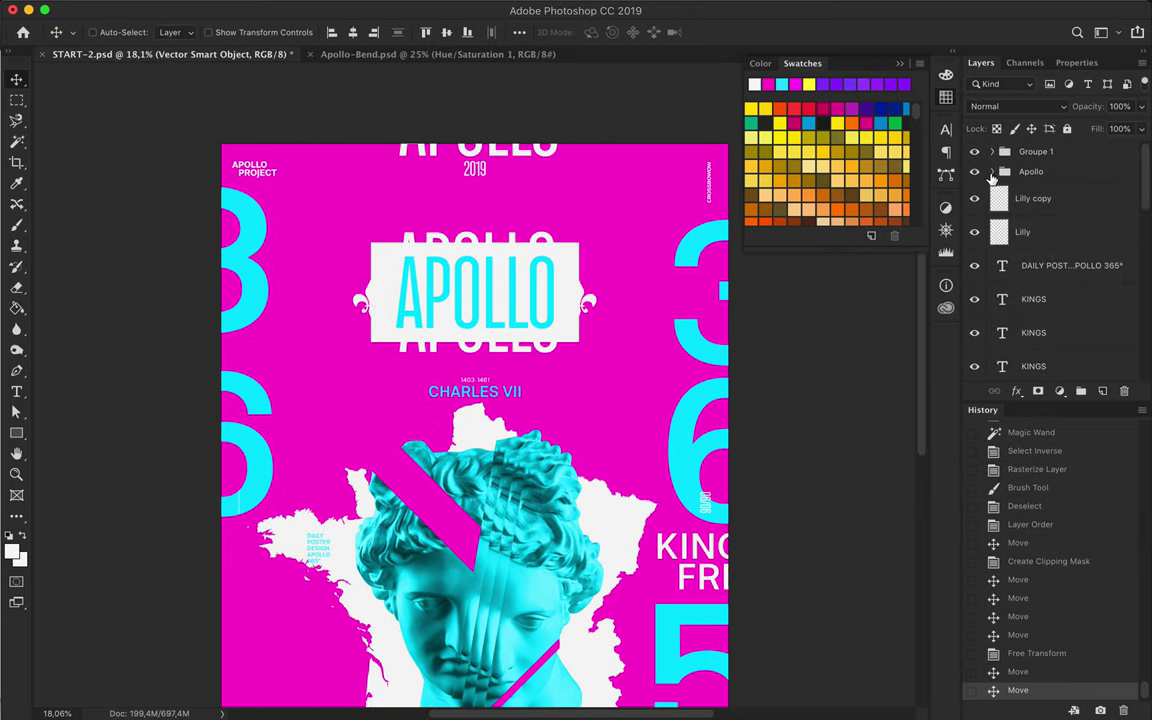
{"action": "mouse_move", "coordinate": [1040, 230]}
{"action": "left_mouse_down"}
{"action": "mouse_move", "coordinate": [1040, 192]}
{"action": "mouse_move", "coordinate": [1069, 239]}
{"action": "mouse_move", "coordinate": [1033, 292]}
{"action": "left_mouse_up"}
{"action": "left_click", "coordinate": [1053, 195], "text": "shift"}
Group the CHARLES VII and date layers, then move Layer 2 and Layer 3 into Group 1.
{"action": "scroll", "coordinate": [1065, 238], "scroll_direction": "down", "scroll_amount": 1}
{"action": "left_click", "coordinate": [1062, 237]}
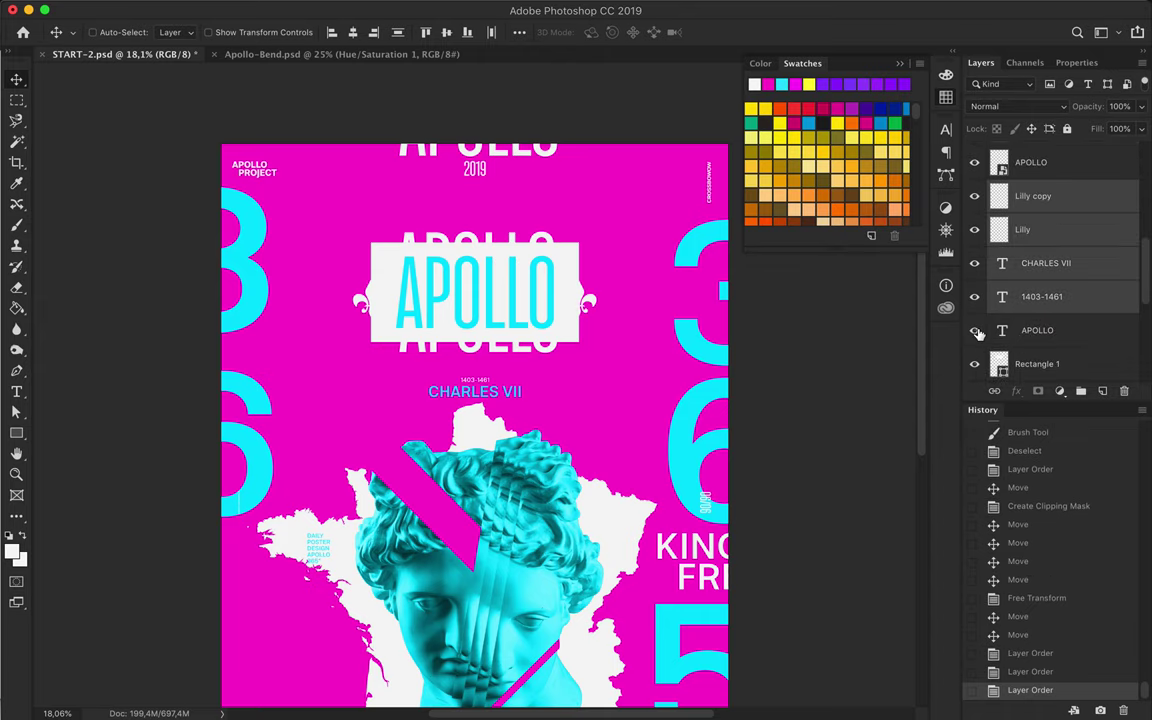
{"action": "key", "text": "ctrl+g"}
{"action": "left_click", "coordinate": [577, 256]}
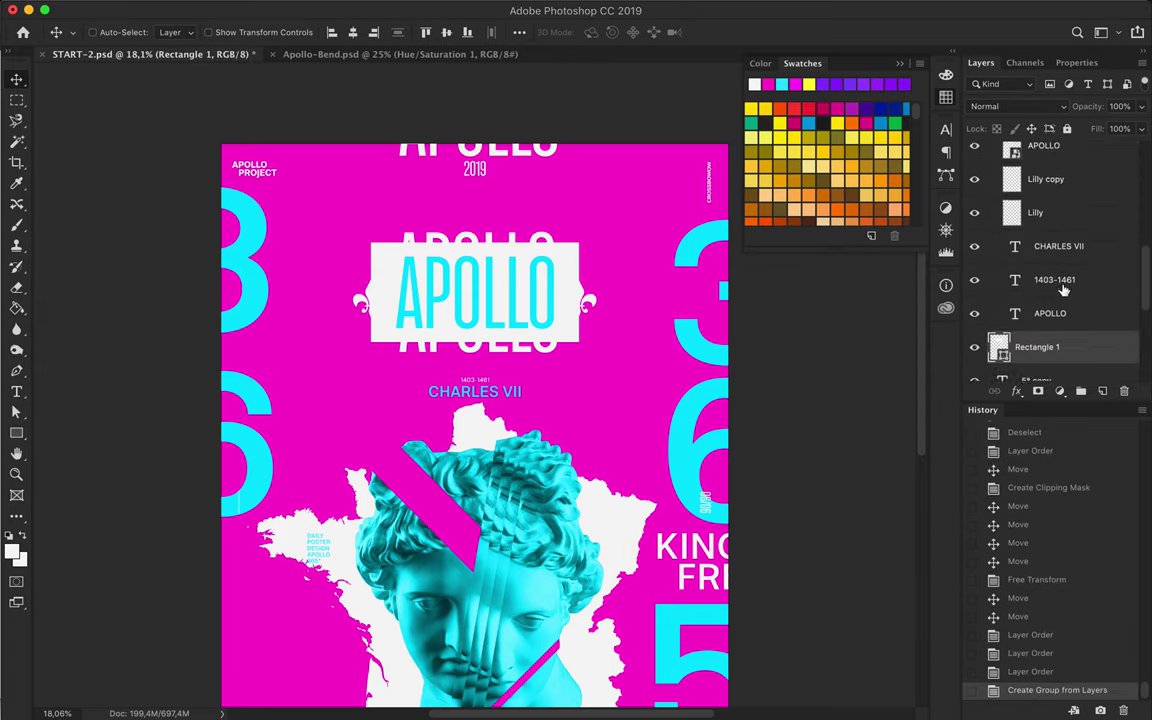
{"action": "left_click_drag", "start_coordinate": [1040, 235], "coordinate": [1043, 215]}
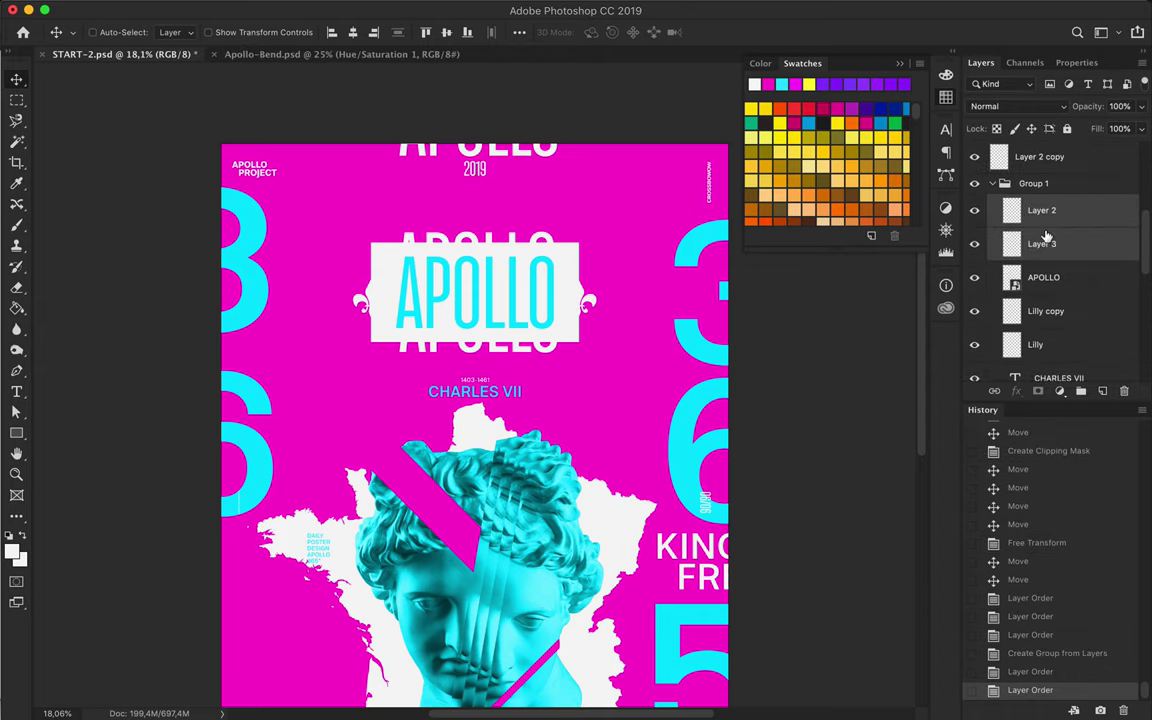
Place the APOLLO layer above Group 1 and shift the subtitle group up, checking against the guides.
{"action": "left_click_drag", "start_coordinate": [527, 250], "coordinate": [527, 247]}
{"action": "left_click", "coordinate": [1047, 278]}
{"action": "left_click_drag", "start_coordinate": [1047, 278], "coordinate": [1040, 198]}
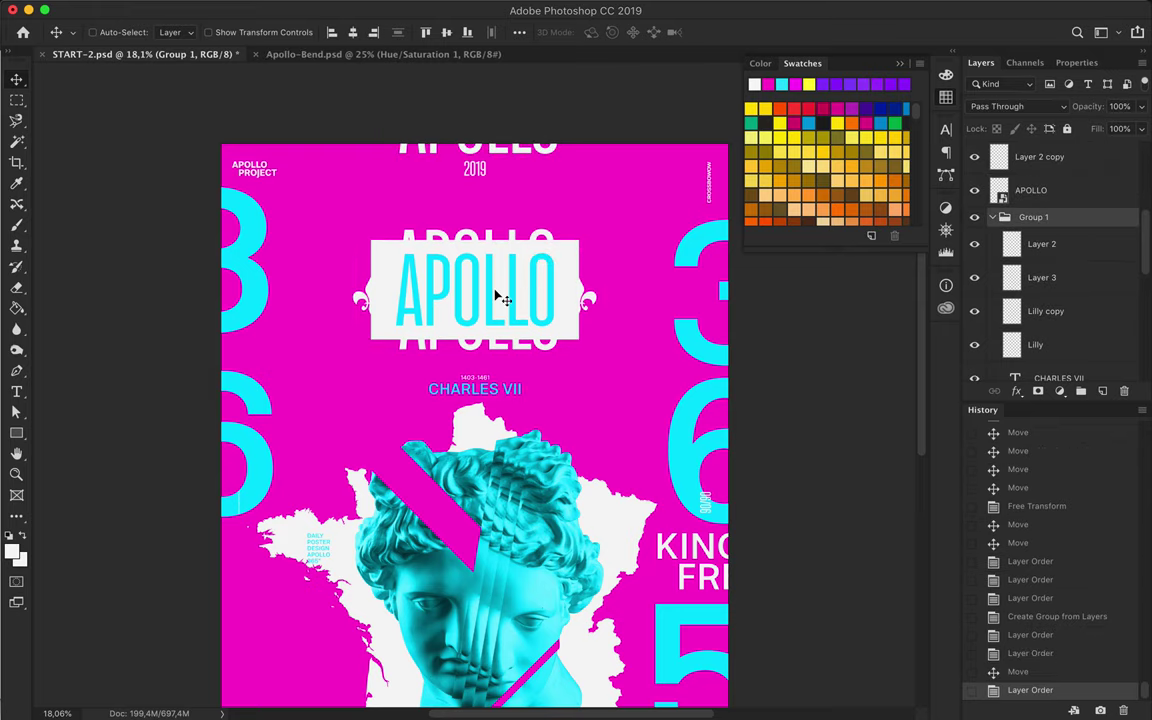
{"action": "left_click_drag", "start_coordinate": [501, 296], "coordinate": [496, 262]}
{"action": "key", "text": "ctrl+semicolon"}
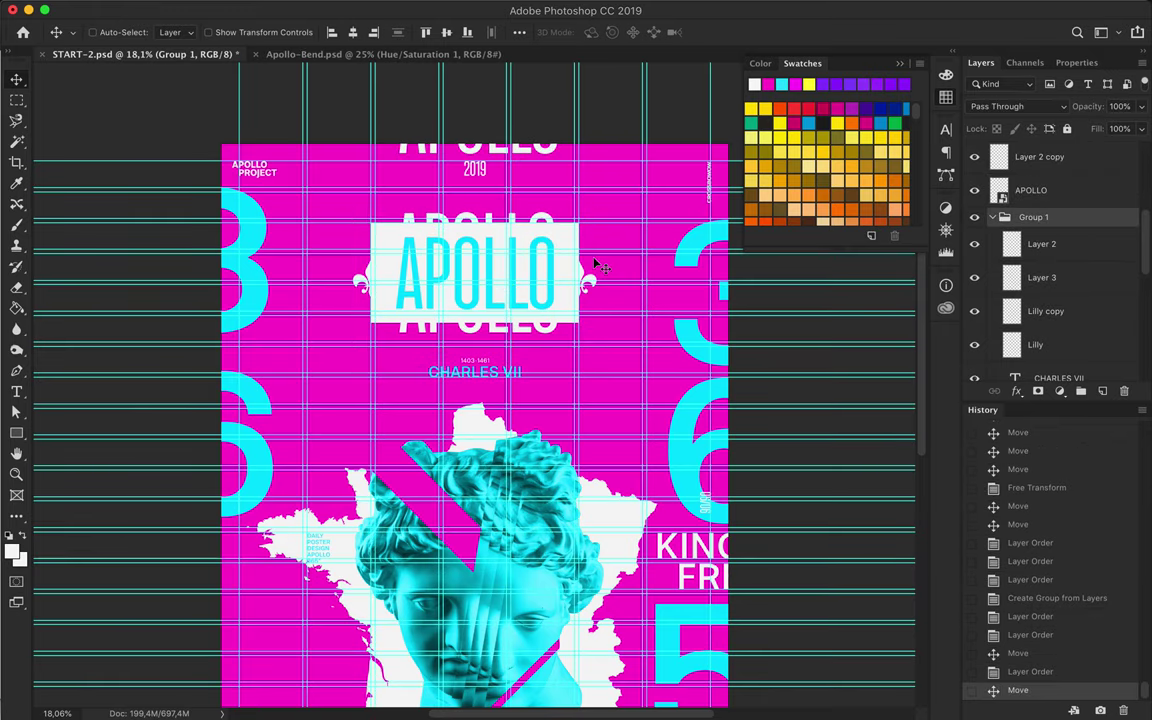
{"action": "key", "text": "ctrl+semicolon"}
Nudge the big cyan 6, 3 and 5 numerals into position at the poster edges.
{"action": "scroll", "coordinate": [475, 385], "scroll_direction": "up", "scroll_amount": 3}
{"action": "scroll", "coordinate": [579, 360], "scroll_direction": "down", "scroll_amount": 3}
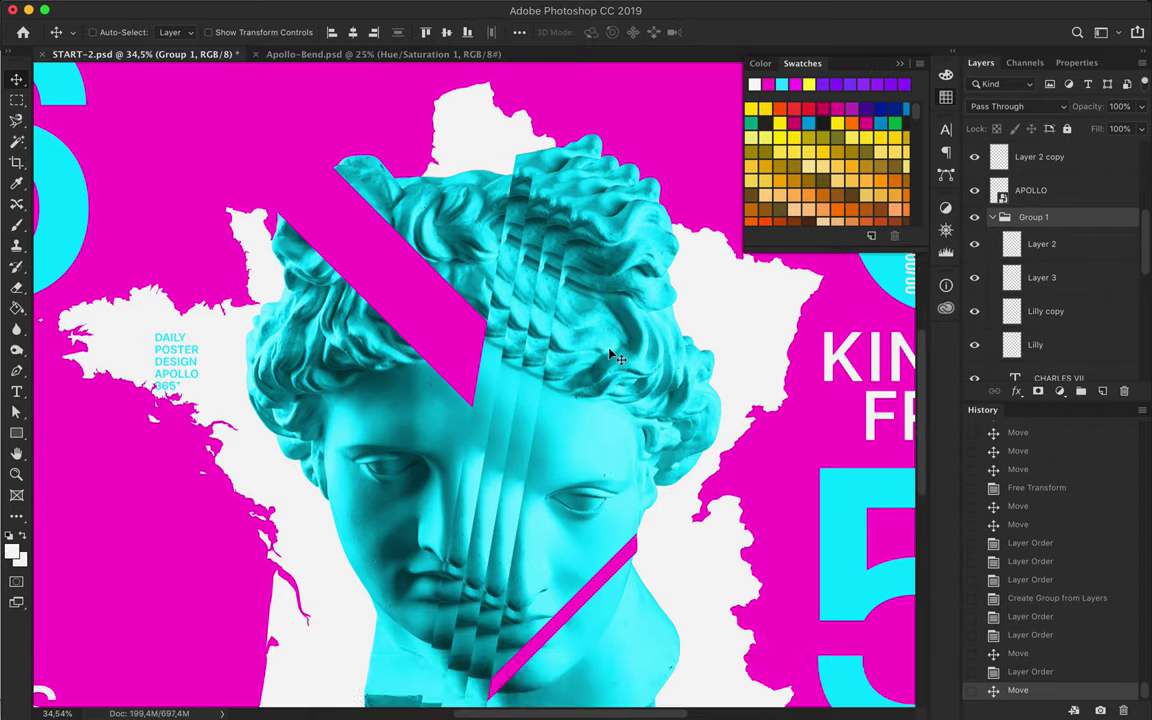
{"action": "scroll", "coordinate": [600, 360], "scroll_direction": "down", "scroll_amount": 3}
{"action": "scroll", "coordinate": [617, 357], "scroll_direction": "down", "scroll_amount": 2}
{"action": "scroll", "coordinate": [617, 357], "scroll_direction": "down", "scroll_amount": 1}
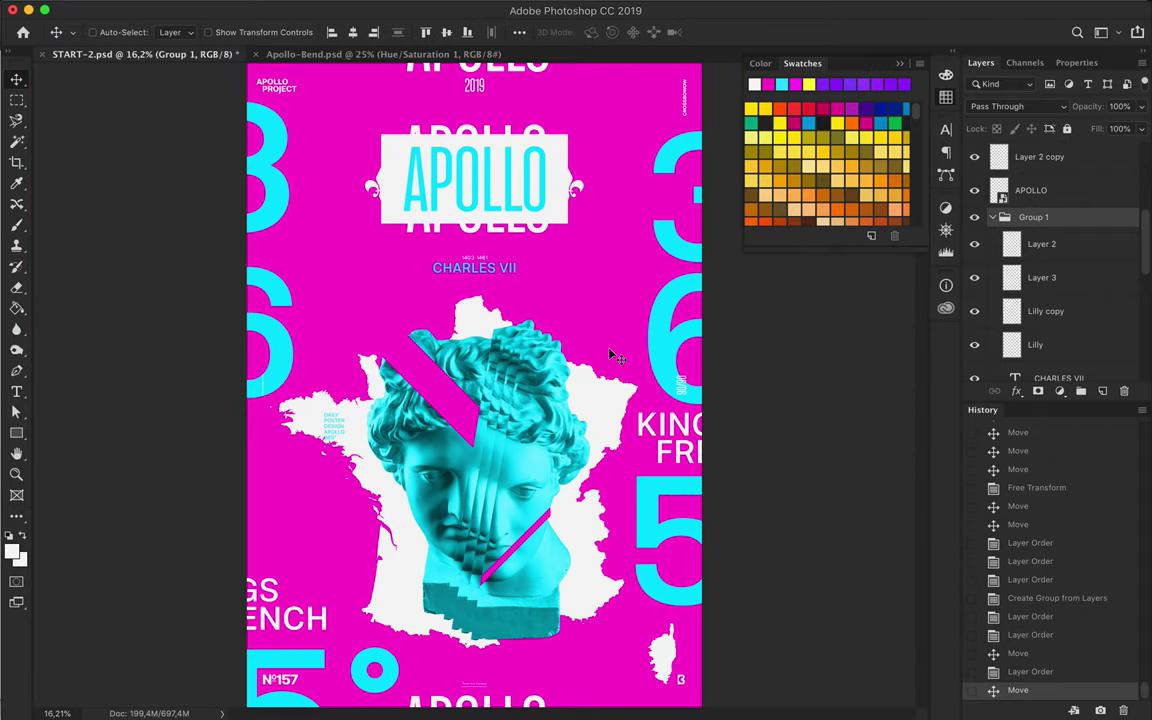
{"action": "left_click", "coordinate": [263, 343], "text": "ctrl"}
{"action": "left_click", "coordinate": [650, 345], "text": "ctrl"}
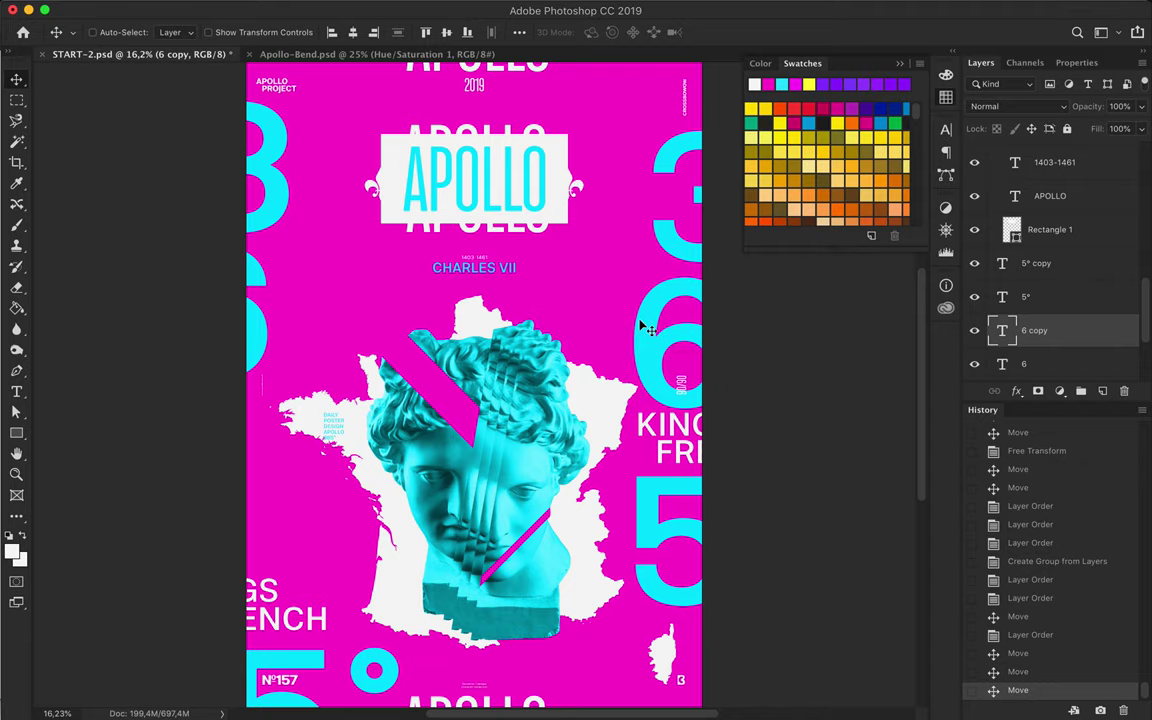
{"action": "left_click_drag", "start_coordinate": [667, 246], "coordinate": [686, 253]}
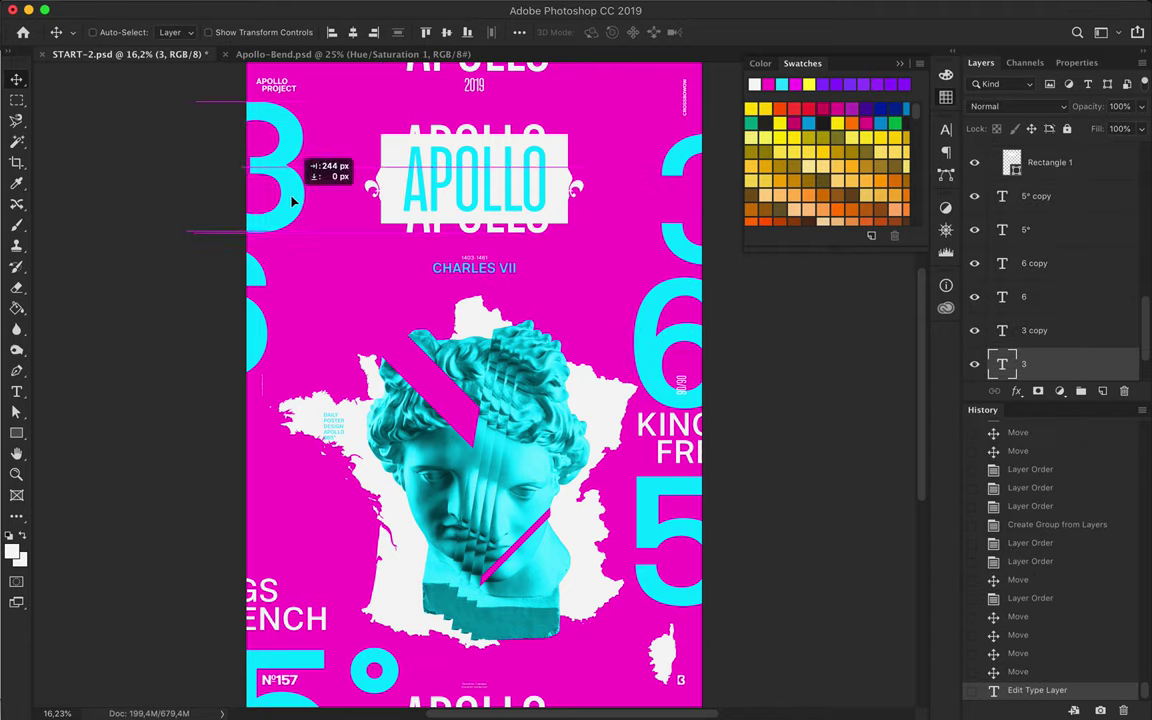
{"action": "scroll", "coordinate": [673, 505], "scroll_direction": "down", "scroll_amount": 1}
{"action": "left_click", "coordinate": [673, 505], "text": "ctrl"}
{"action": "left_click_drag", "start_coordinate": [673, 505], "coordinate": [677, 506]}
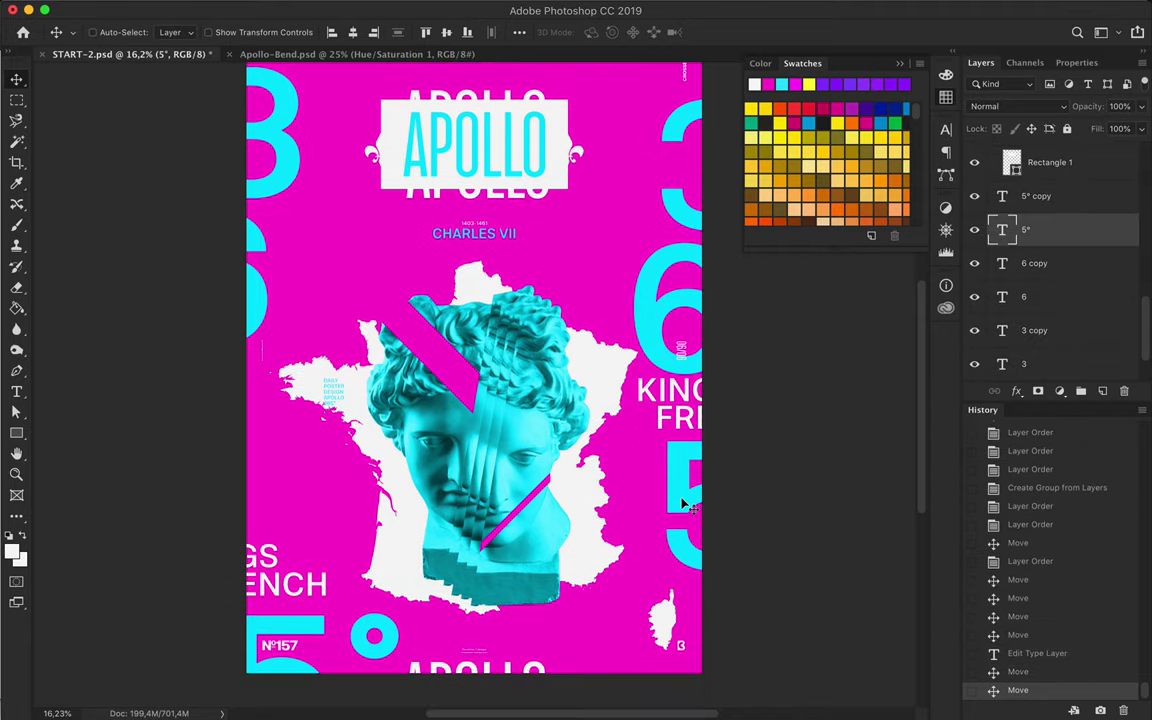
Stretch the cyan bust layer slightly taller at both top and bottom.
{"action": "left_click", "coordinate": [480, 275], "text": "ctrl"}
{"action": "key", "text": "ctrl+t"}
{"action": "left_click_drag", "start_coordinate": [480, 275], "coordinate": [479, 261]}
{"action": "left_click_drag", "start_coordinate": [478, 606], "coordinate": [481, 611]}
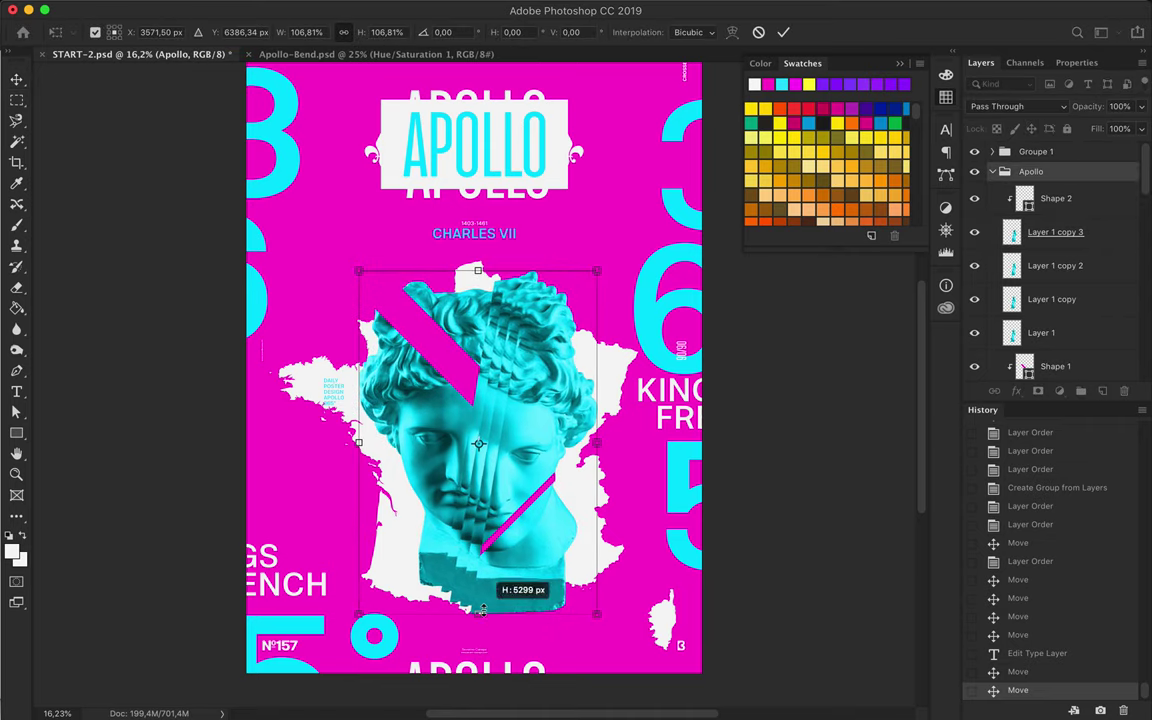
{"action": "key", "text": "Return"}
{"action": "scroll", "coordinate": [533, 535], "scroll_direction": "up", "scroll_amount": 3}
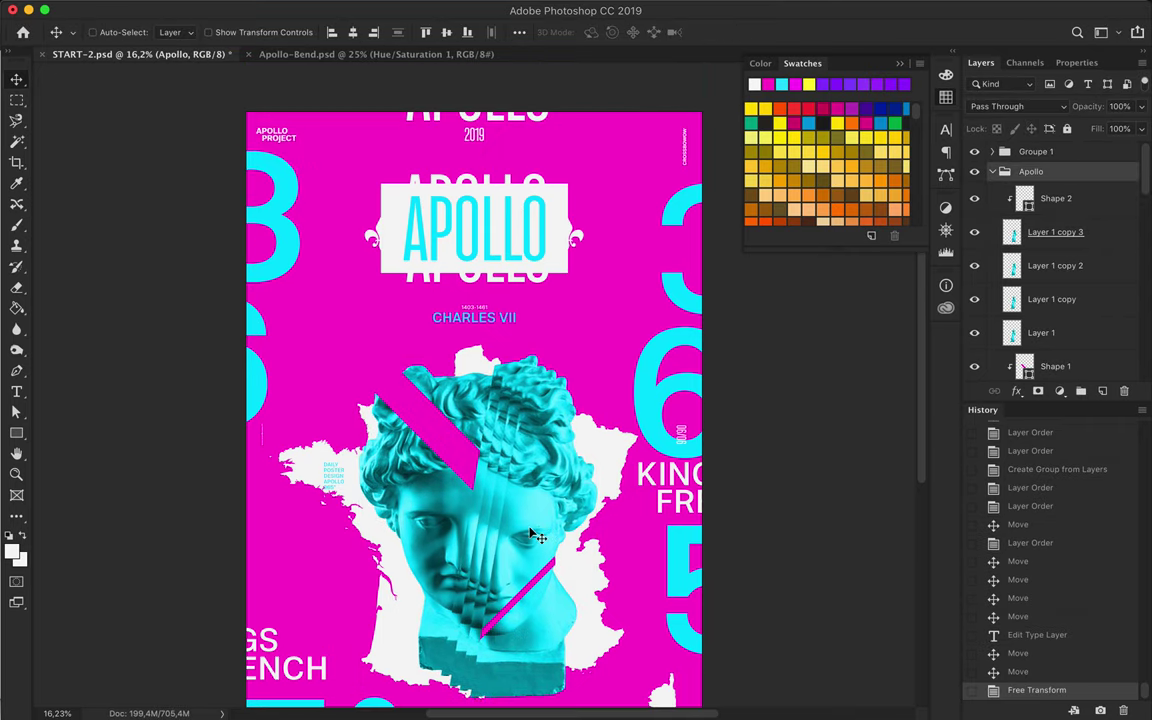
Draw a thin vertical cyan bar beside the title with the Rectangle tool.
{"action": "key", "text": "u"}
{"action": "left_click", "coordinate": [178, 33]}
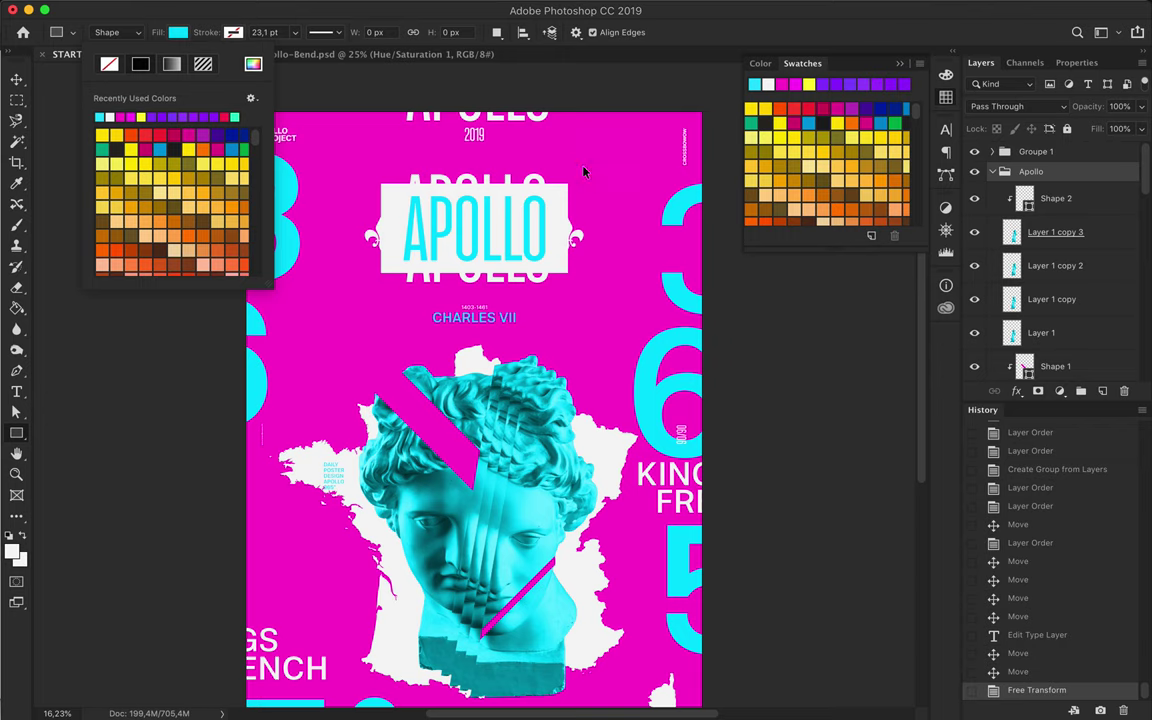
{"action": "key", "text": "Escape"}
{"action": "key", "text": "ctrl+semicolon"}
{"action": "scroll", "coordinate": [560, 160], "scroll_direction": "up", "scroll_amount": 5}
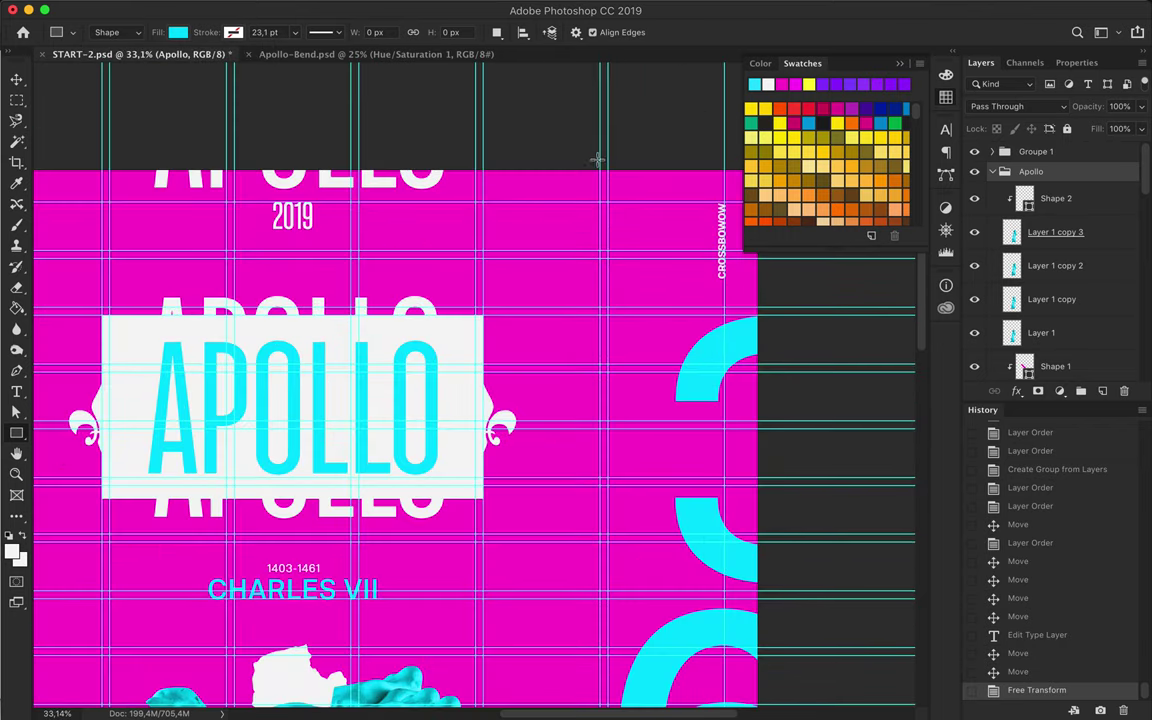
{"action": "left_click_drag", "start_coordinate": [547, 141], "coordinate": [548, 492]}
{"action": "scroll", "coordinate": [548, 492], "scroll_direction": "down", "scroll_amount": 3}
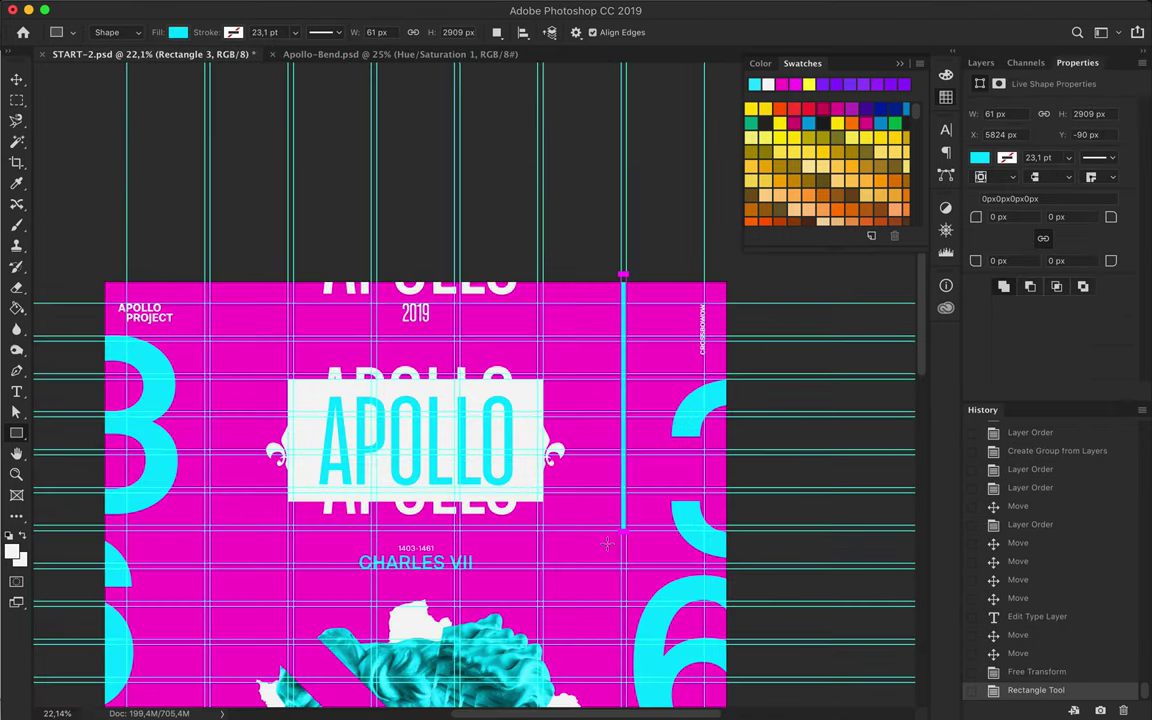
Duplicate the thin bar, rotate the copy into a horizontal bar, and nudge it into place.
{"action": "key", "text": "ctrl+alt+t"}
{"action": "mouse_move", "coordinate": [141, 620]}
{"action": "left_mouse_down"}
{"action": "mouse_move", "coordinate": [116, 504]}
{"action": "mouse_move", "coordinate": [205, 640]}
{"action": "mouse_move", "coordinate": [141, 620]}
{"action": "left_mouse_up"}
{"action": "key", "text": "Return"}
{"action": "scroll", "coordinate": [226, 625], "scroll_direction": "up", "scroll_amount": 6}
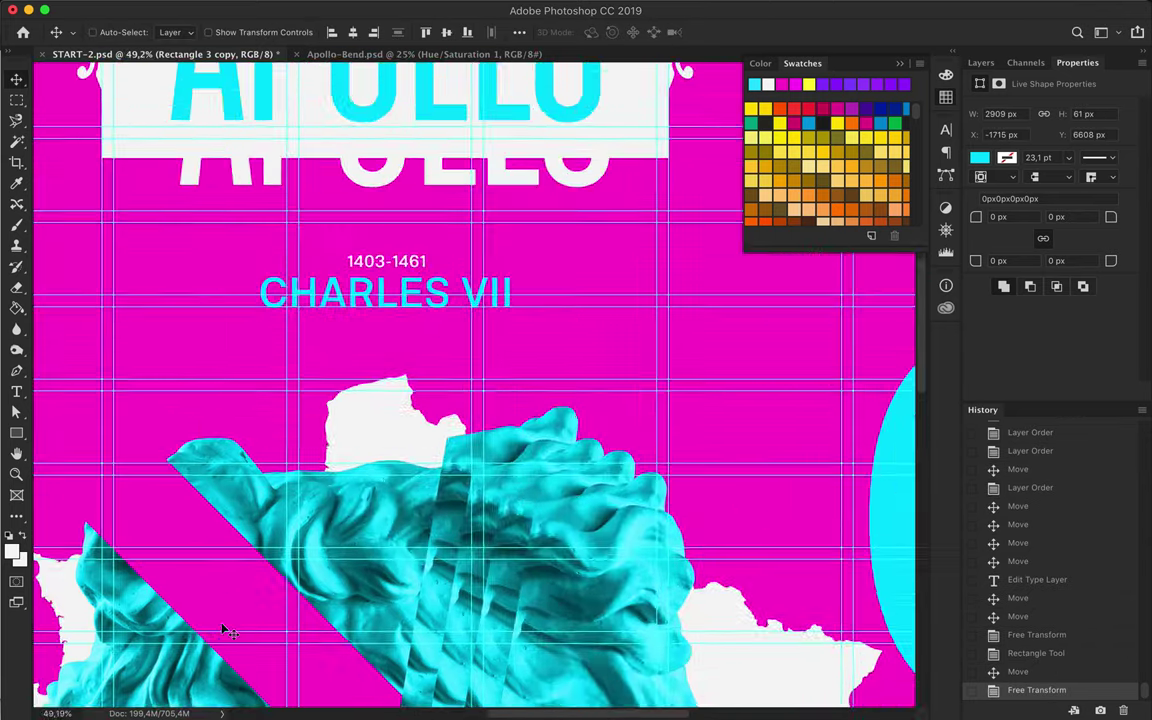
{"action": "key", "text": "Up"}
{"action": "key", "text": "ctrl+0"}
Add a small cyan square near the bottom of the poster.
{"action": "key", "text": "u"}
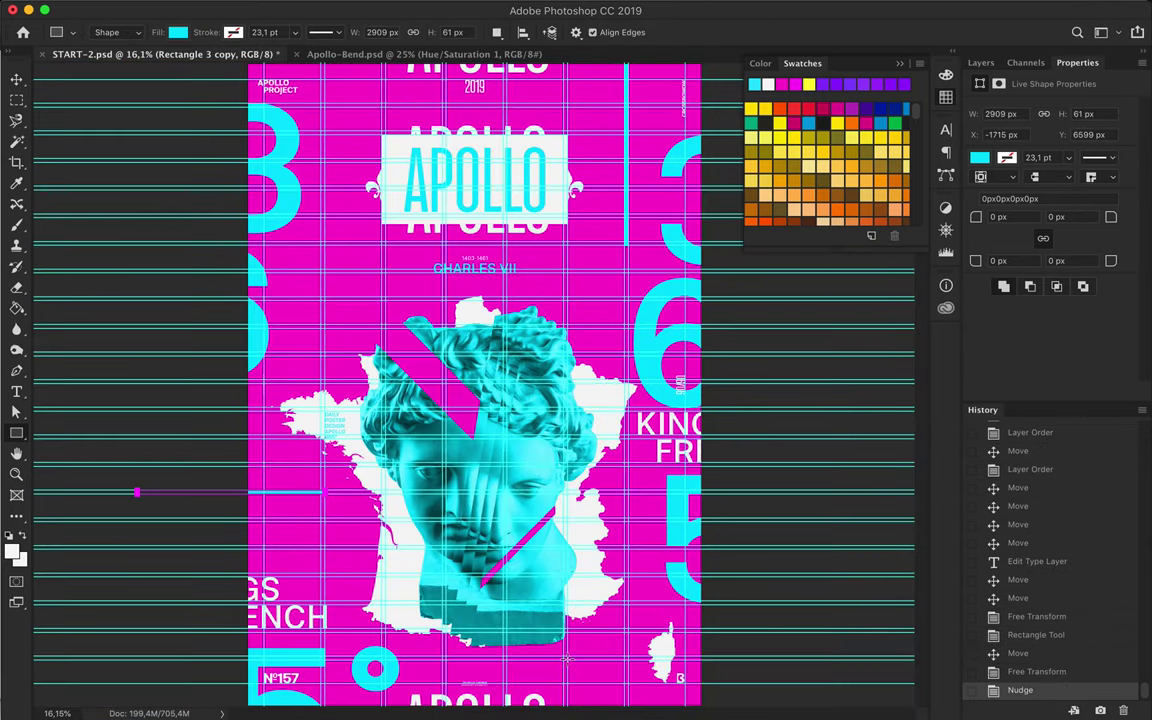
{"action": "key", "text": "v"}
{"action": "mouse_move", "coordinate": [628, 688]}
{"action": "left_mouse_down"}
{"action": "mouse_move", "coordinate": [630, 700]}
{"action": "mouse_move", "coordinate": [328, 162]}
{"action": "mouse_move", "coordinate": [363, 62]}
{"action": "left_mouse_up"}
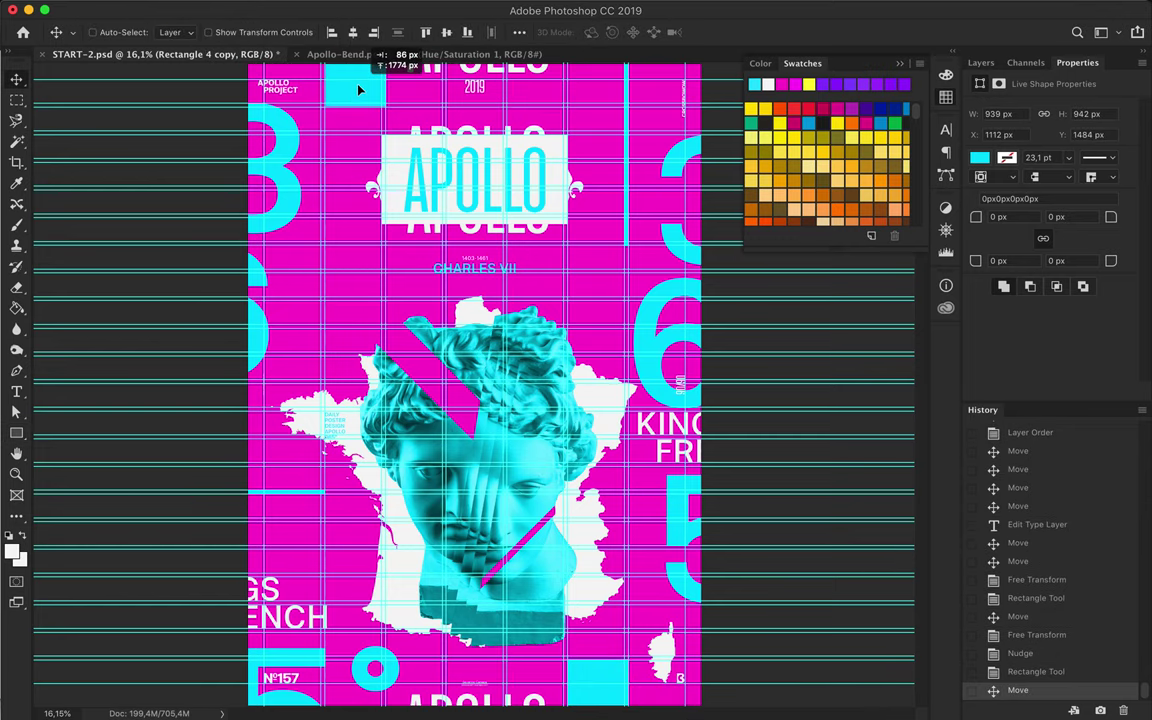
{"action": "key", "text": "ctrl+h"}
{"action": "scroll", "coordinate": [425, 215], "scroll_direction": "down", "scroll_amount": 3}
{"action": "scroll", "coordinate": [554, 230], "scroll_direction": "up", "scroll_amount": 4}
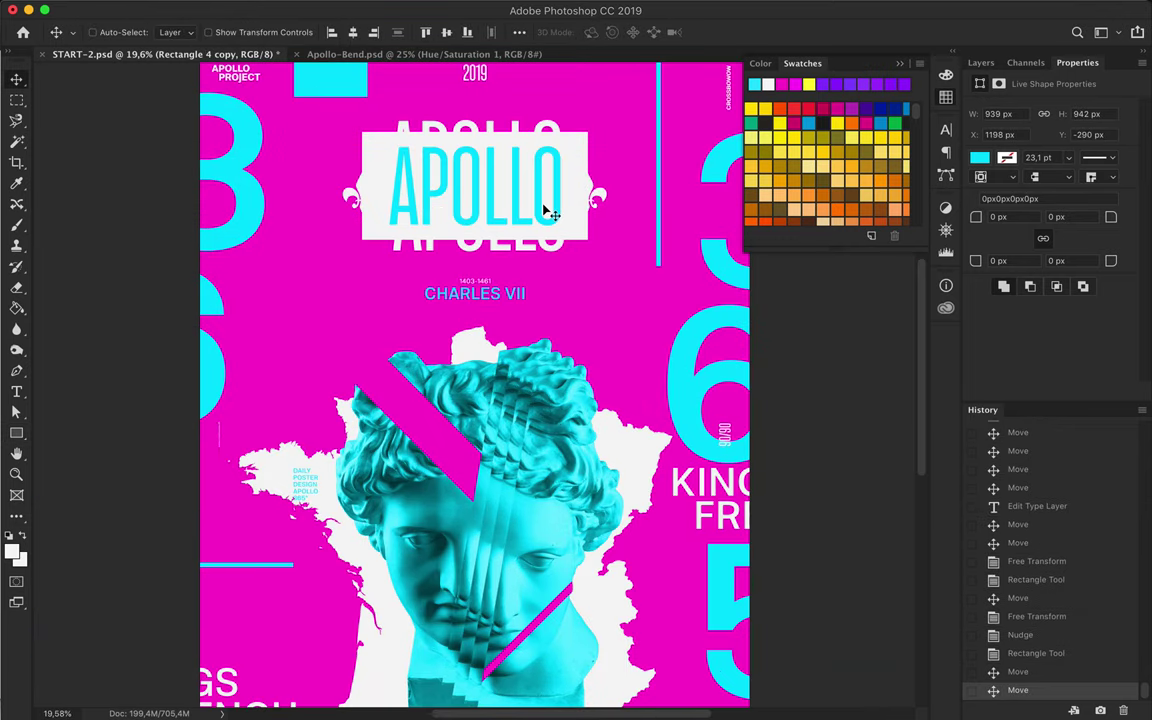
{"action": "scroll", "coordinate": [547, 210], "scroll_direction": "up", "scroll_amount": 2}
{"action": "key", "text": "ctrl+h"}
Scale the APOLLO title down slightly.
{"action": "left_click", "coordinate": [530, 283]}
{"action": "key", "text": "ctrl+t"}
{"action": "left_click_drag", "start_coordinate": [475, 230], "coordinate": [475, 240]}
{"action": "key", "text": "Return"}
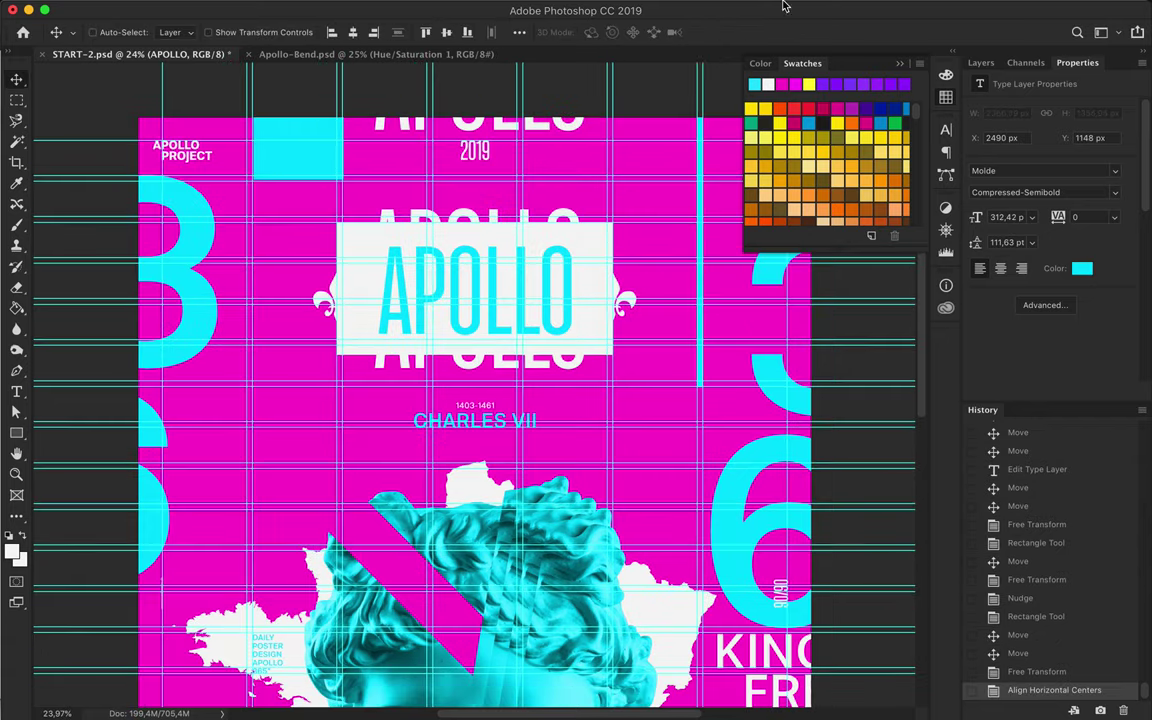